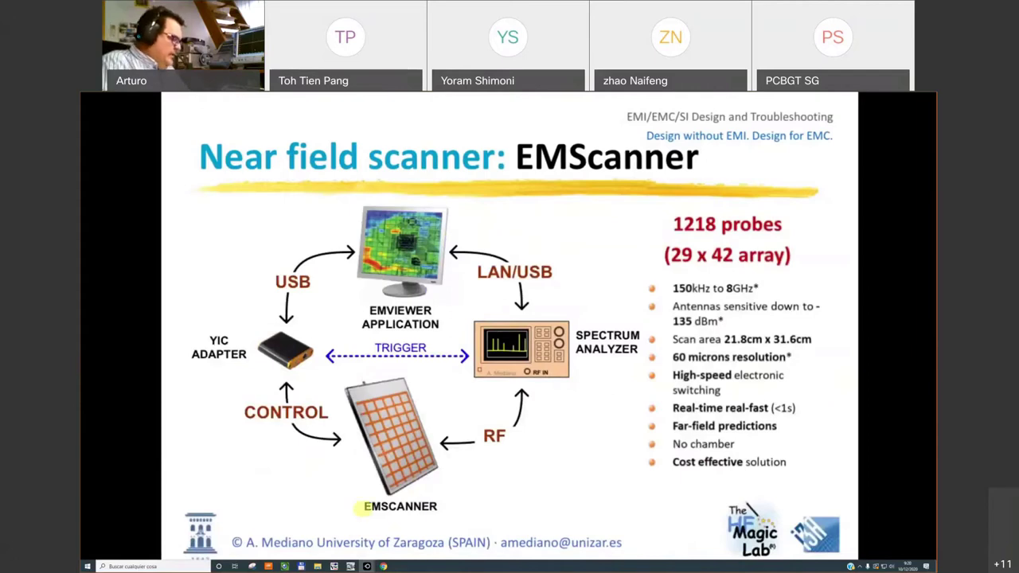
Step: Highlight the EMSCANNER label on the near field scanner slide and minimise the mirrored slide window
left_click_drag(359, 508, 447, 504)
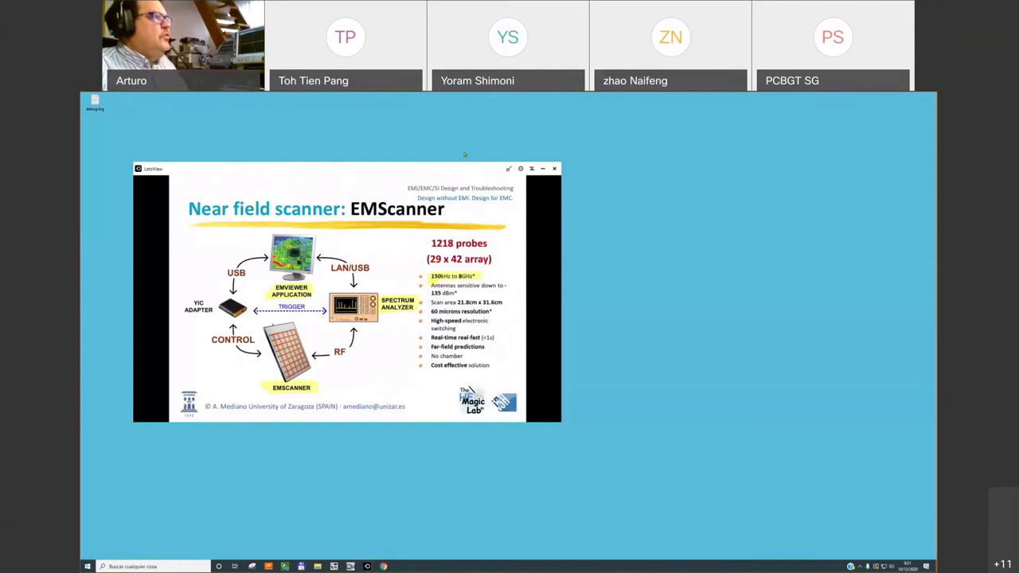
left_click(542, 168)
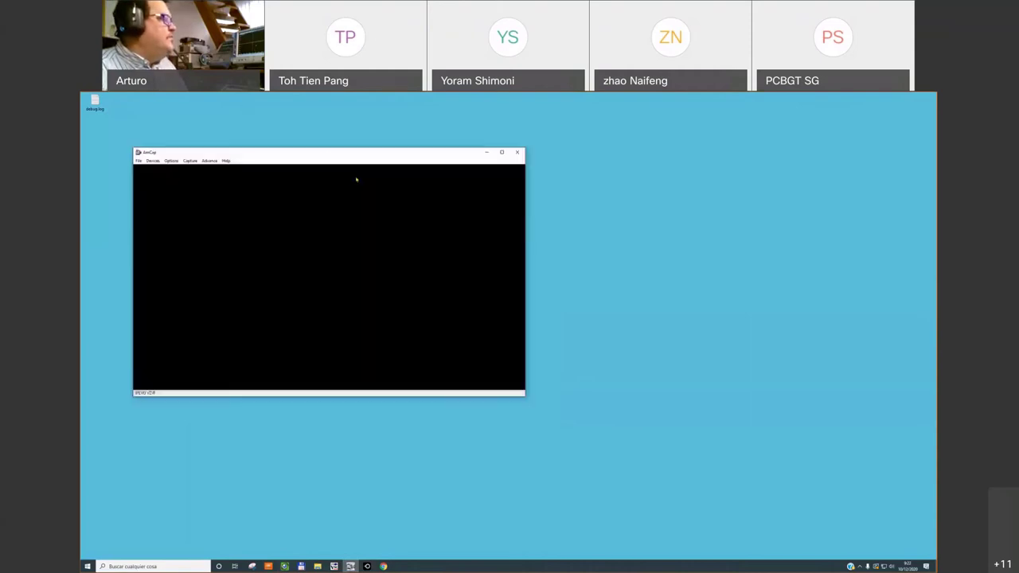
Step: Reposition the black AmCap camera window on the desktop and close it
left_click_drag(272, 111, 272, 103)
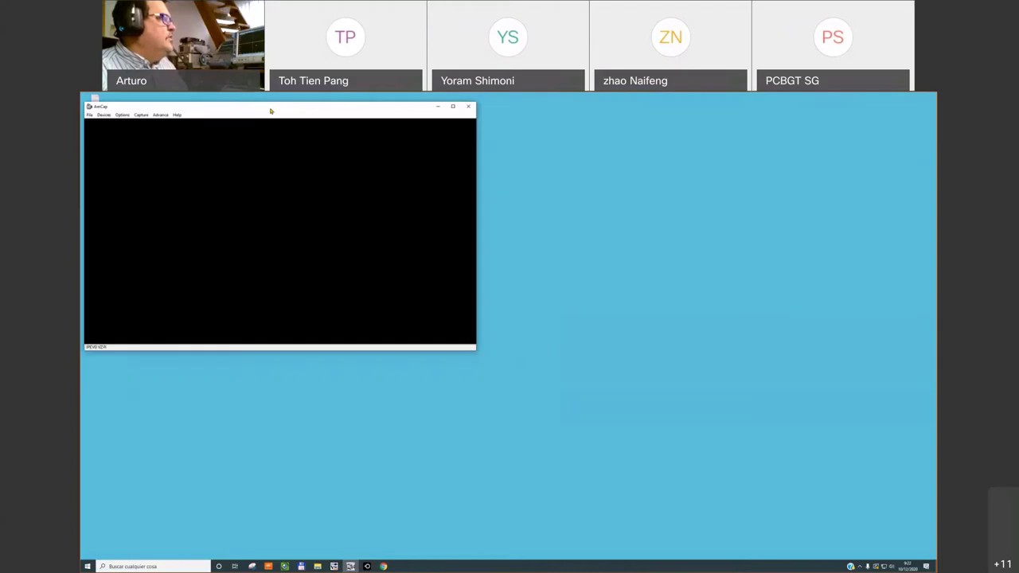
double_click(271, 101)
double_click(272, 102)
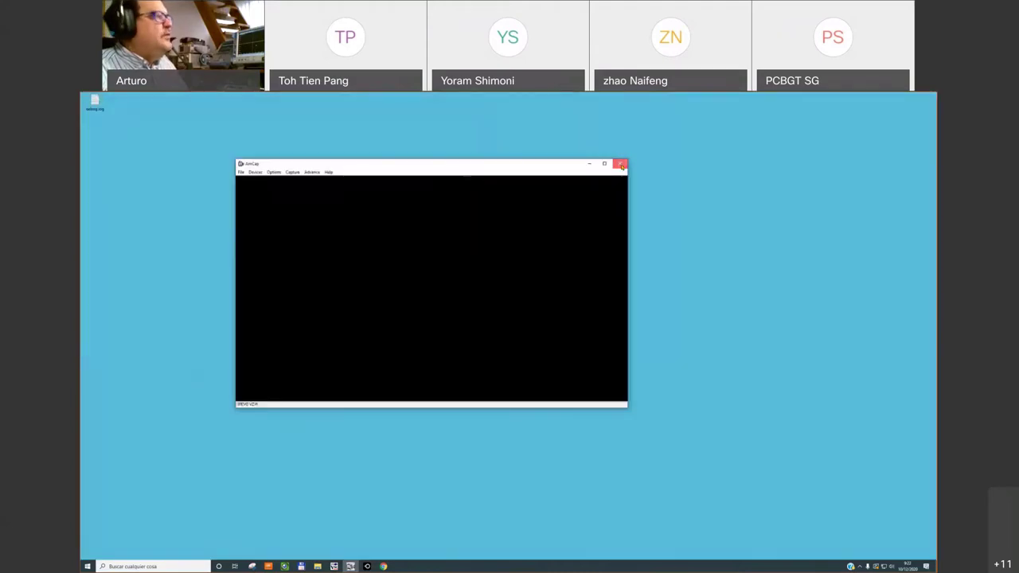
left_click(621, 165)
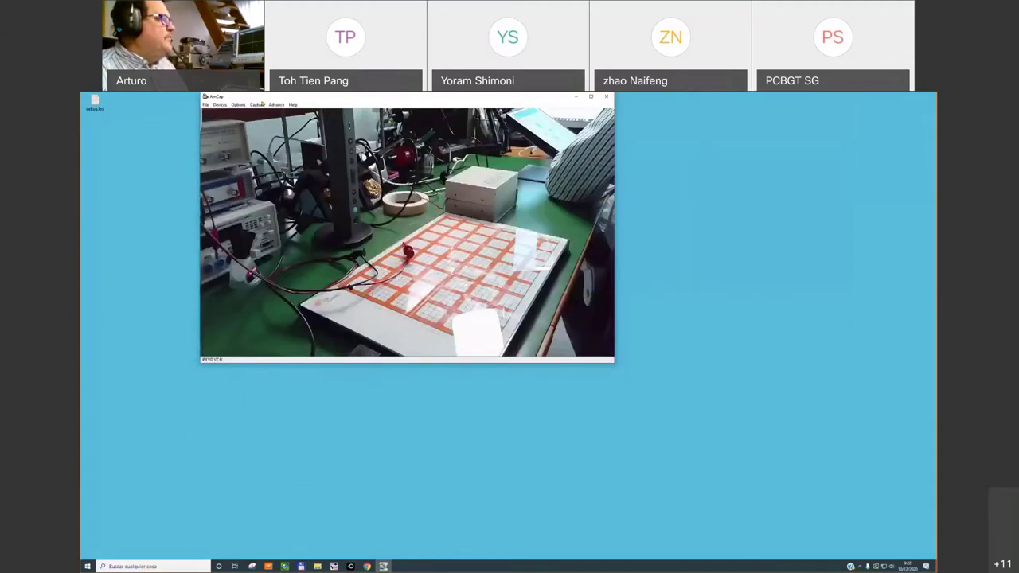
Step: Place the AmCap bench view in the desktop's upper-left corner and show the overhead camera view of the scanner
left_click_drag(261, 101, 143, 103)
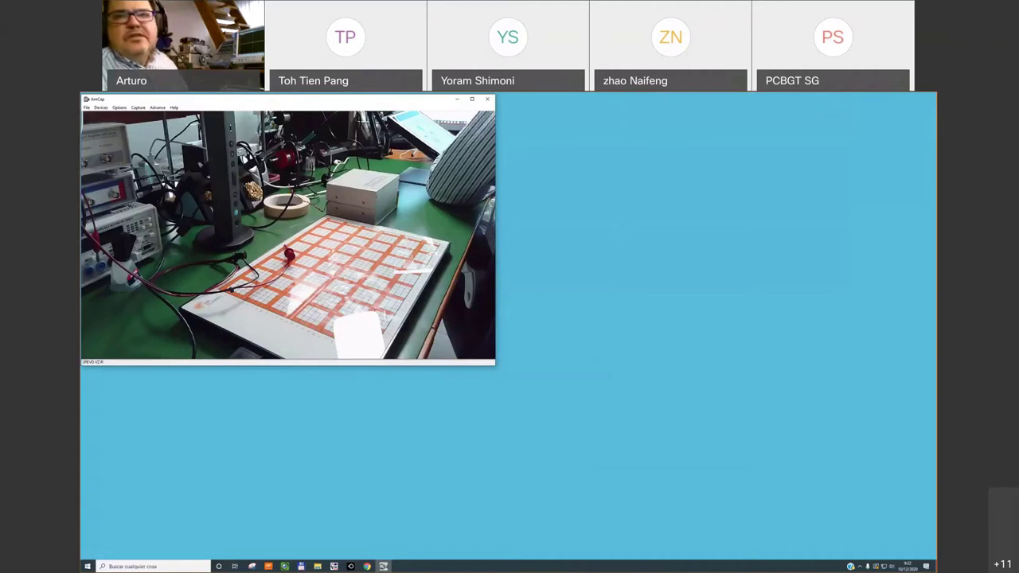
left_click(284, 566)
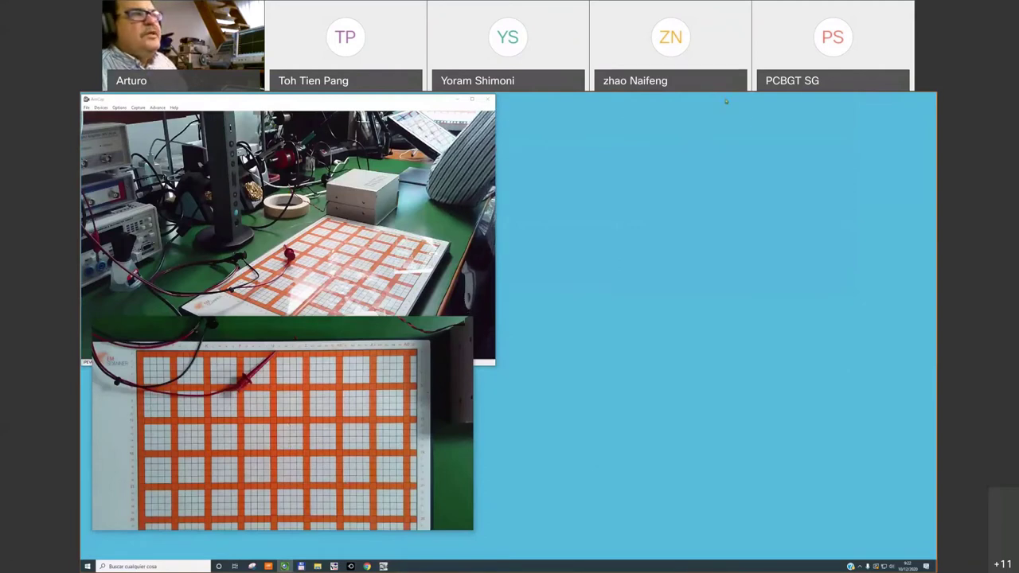
key("alt+Tab")
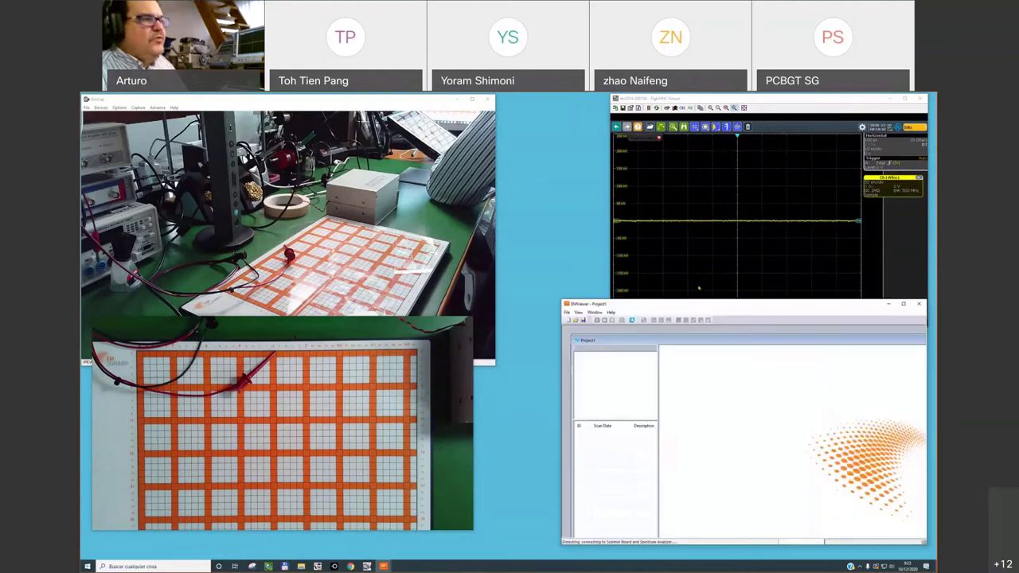
Step: Bring the TightVNC oscilloscope window forward, place it beside the camera views and enlarge it
left_click(706, 101)
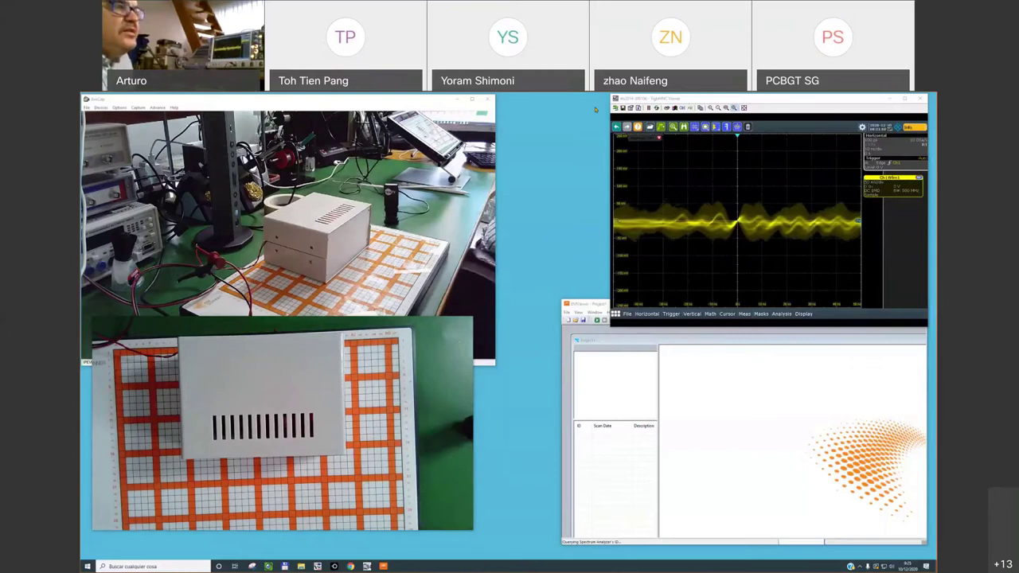
left_click_drag(756, 98, 660, 98)
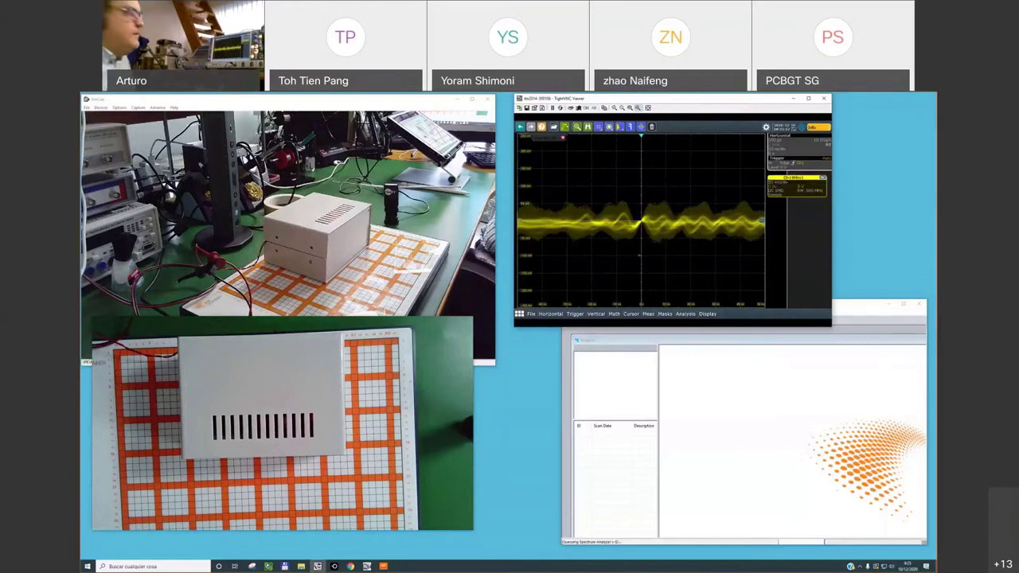
left_click_drag(831, 325, 920, 373)
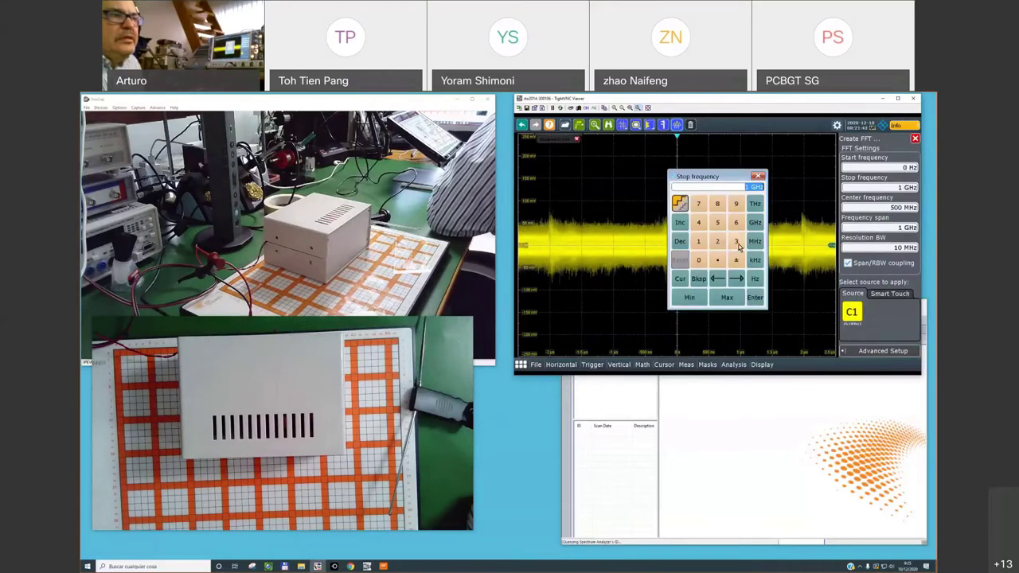
Step: Set the FFT stop frequency to 300 MHz
left_click(737, 242)
left_click(699, 261)
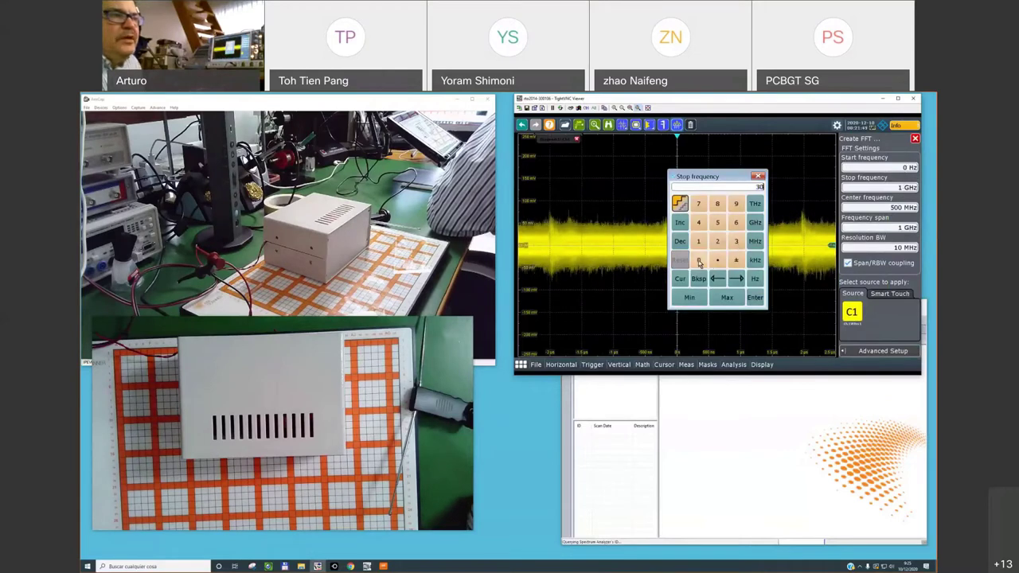
left_click(699, 261)
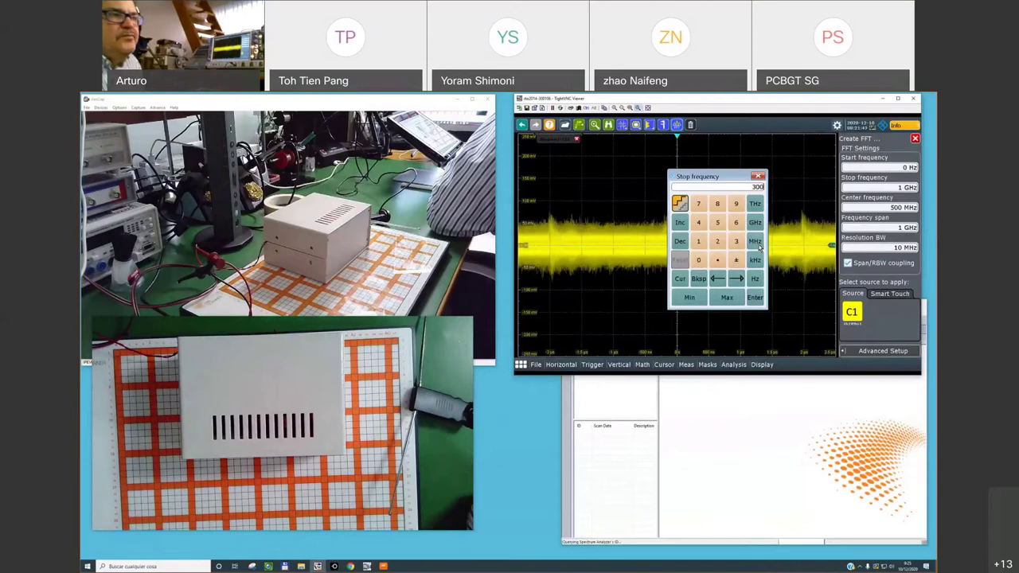
left_click(755, 241)
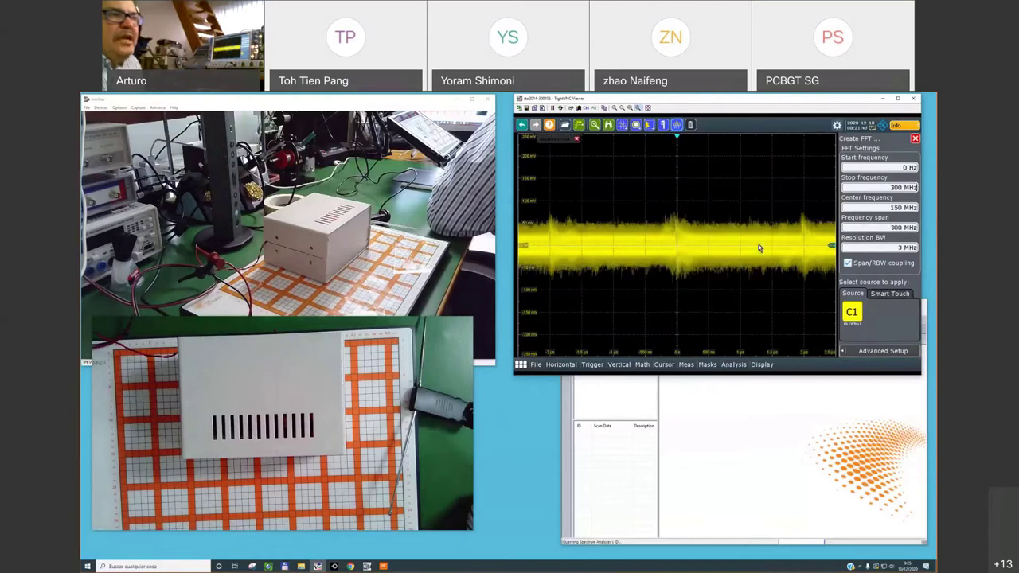
Step: Set the FFT resolution bandwidth to 100 kHz and apply the FFT to source C1
left_click(887, 248)
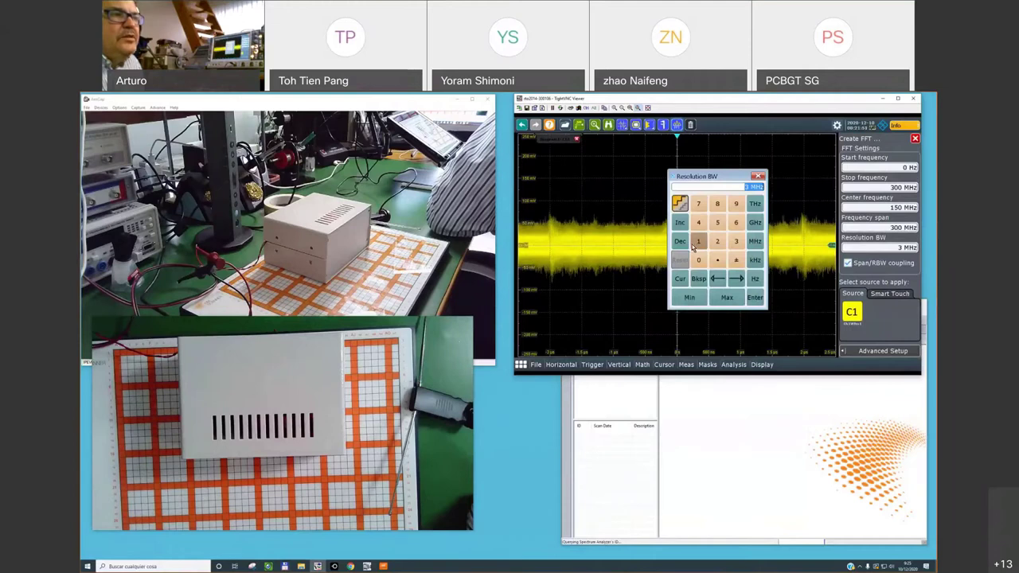
left_click(698, 241)
left_click(698, 260)
left_click(698, 260)
left_click(756, 262)
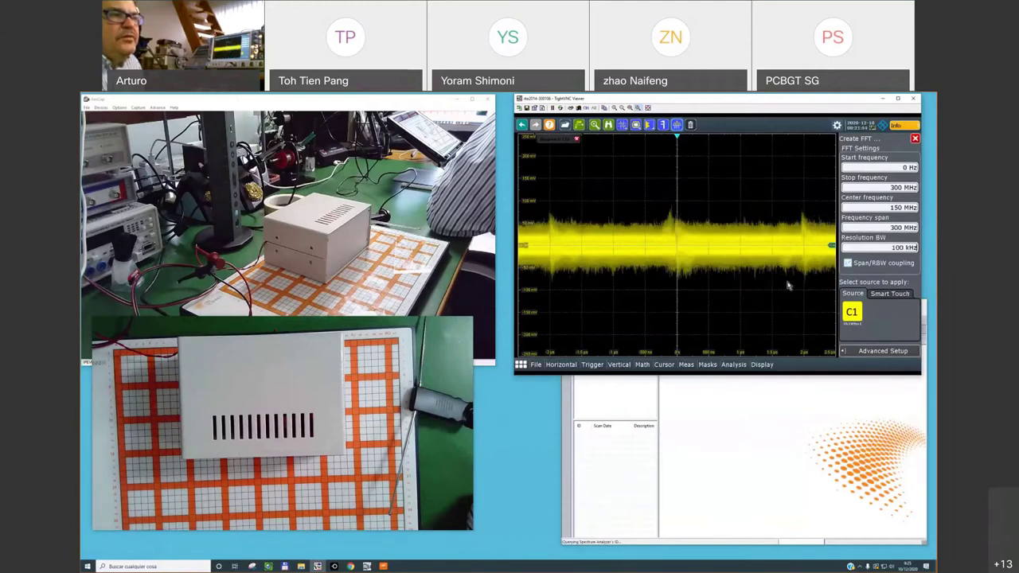
left_click(850, 314)
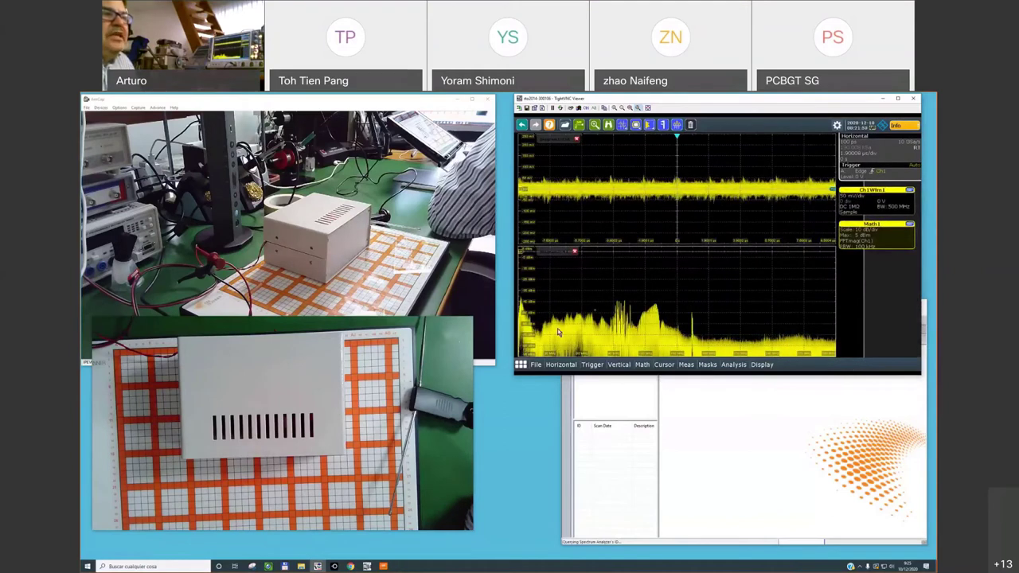
Step: Maximise the oscilloscope window to examine the waveform and its FFT spectrum, and restore its size
double_click(664, 101)
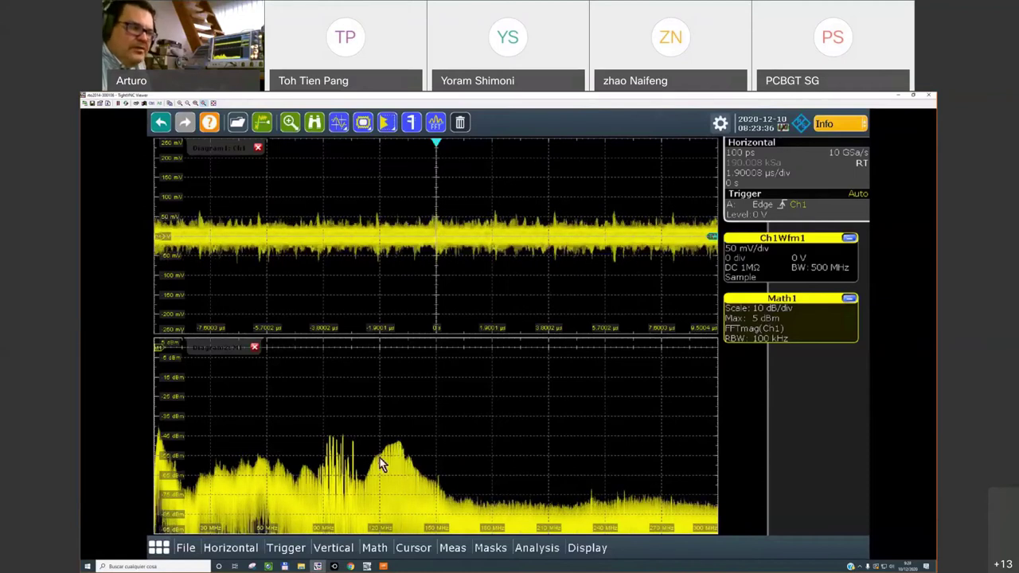
left_click(912, 95)
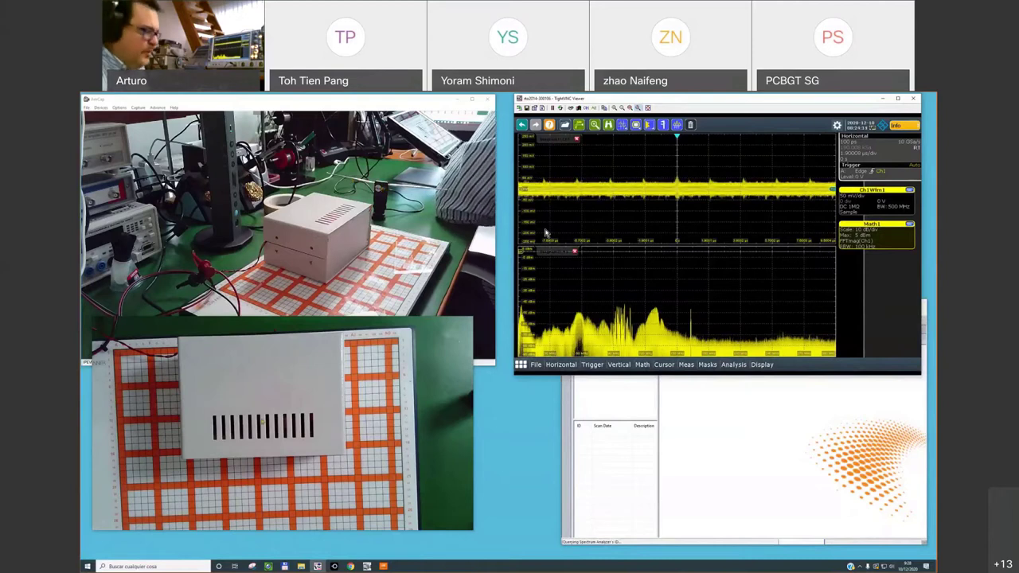
Step: Switch to LetsView to show the sketch of the enclosure, PCBs and cable, and minimise it
left_click(334, 566)
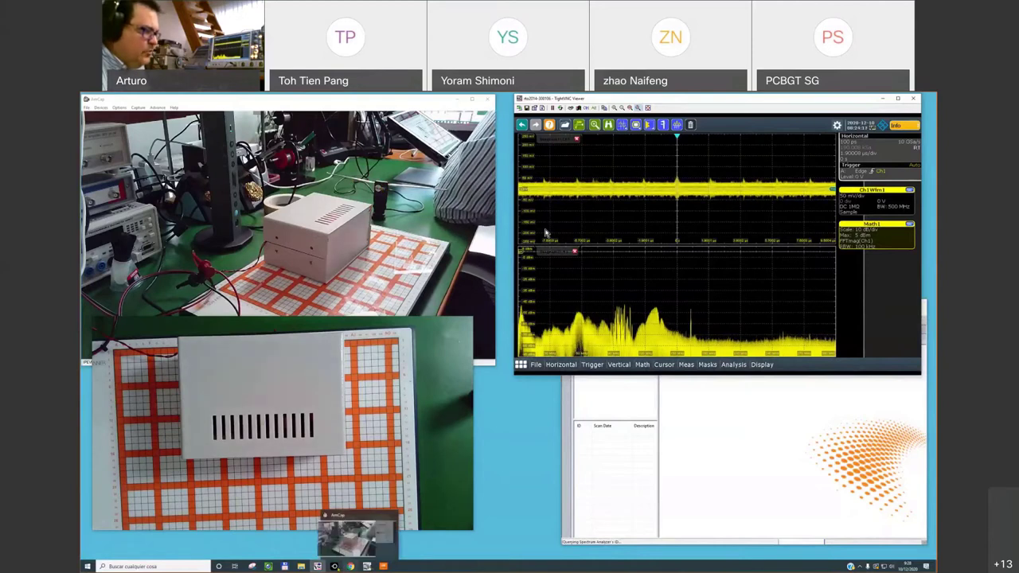
left_click(365, 538)
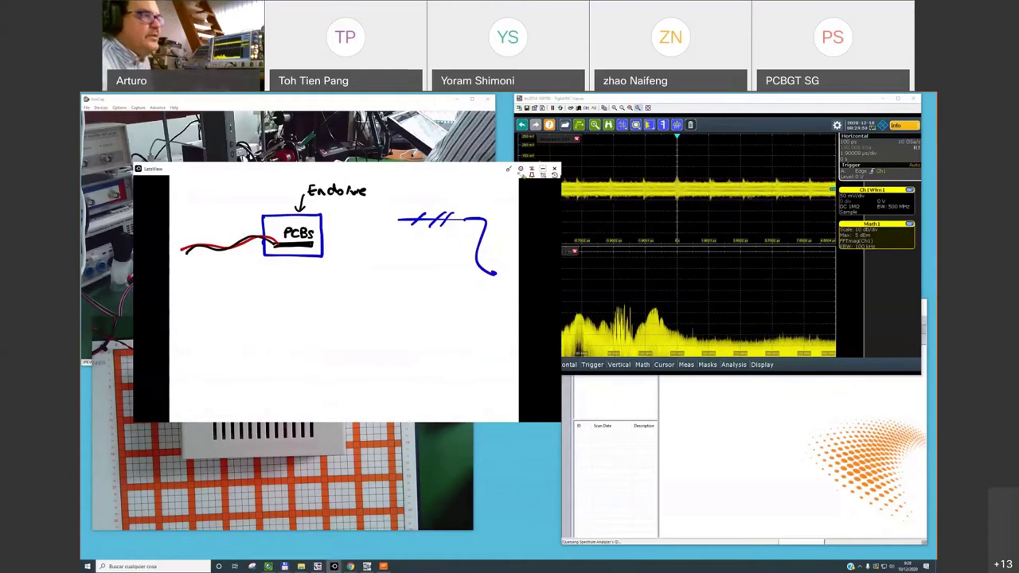
left_click(531, 175)
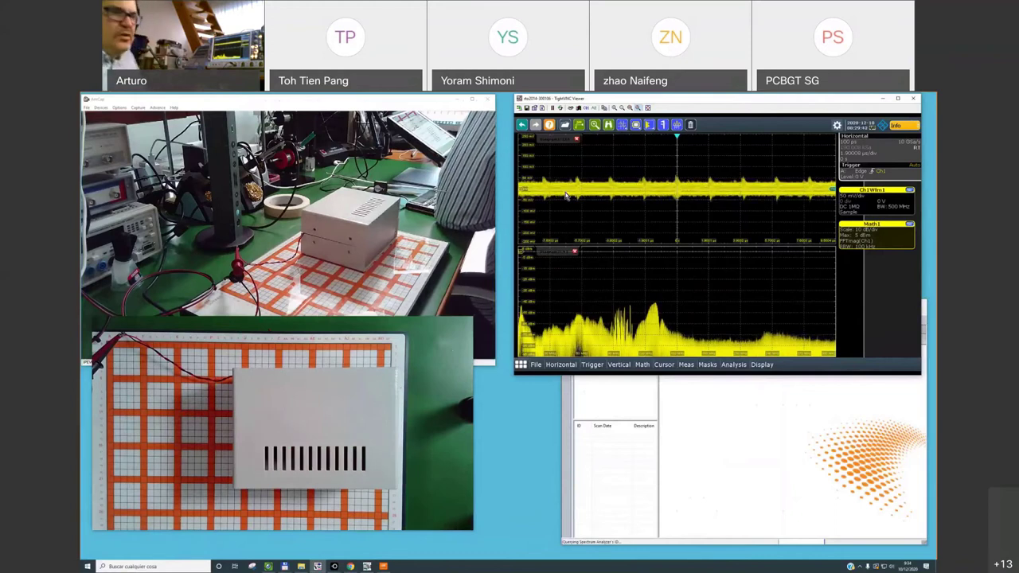
Step: Bring EMViewer forward over the oscilloscope window, enlarge it and maximise its project window
left_click(698, 421)
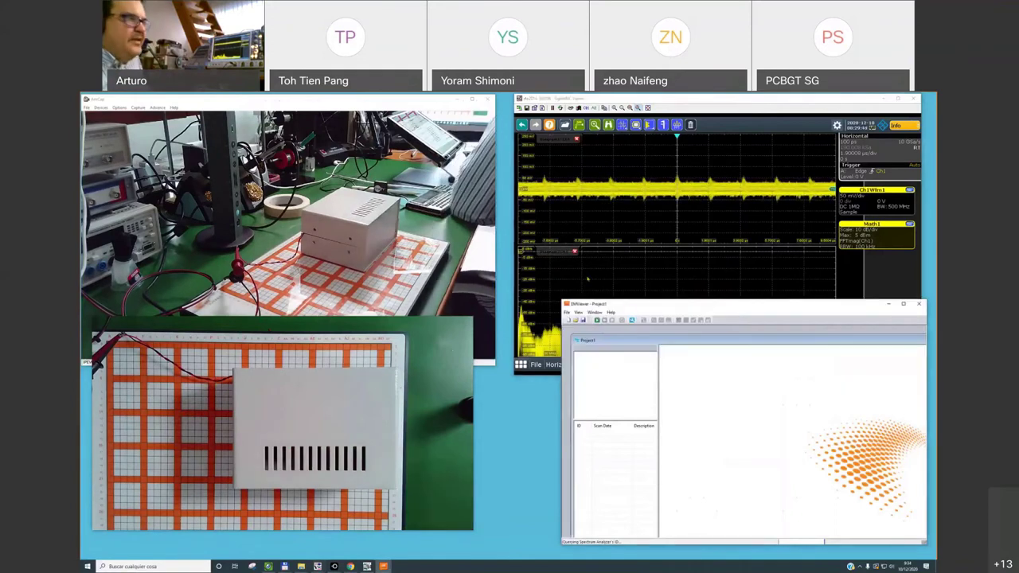
left_click_drag(716, 303, 565, 128)
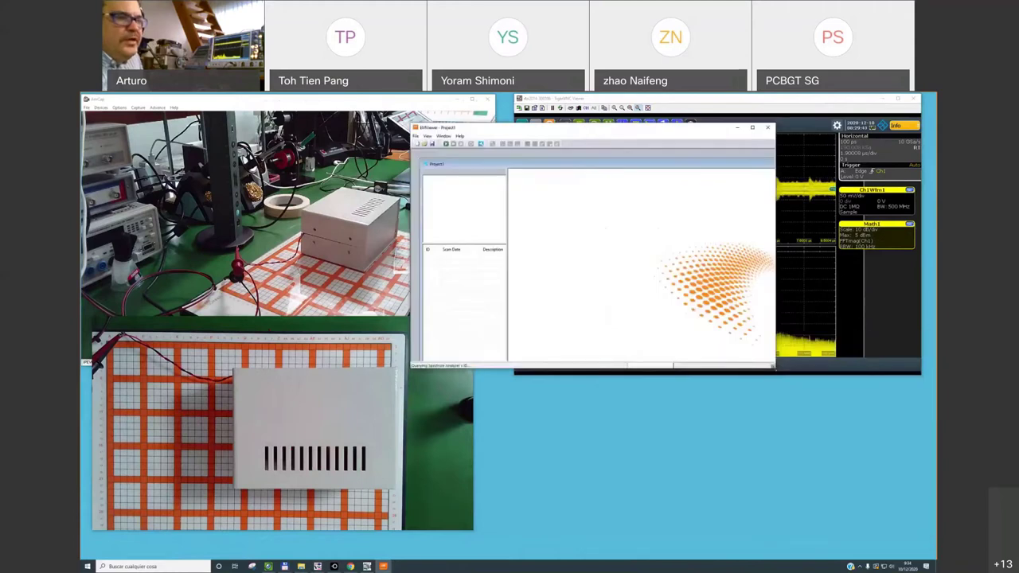
left_click_drag(904, 464, 915, 464)
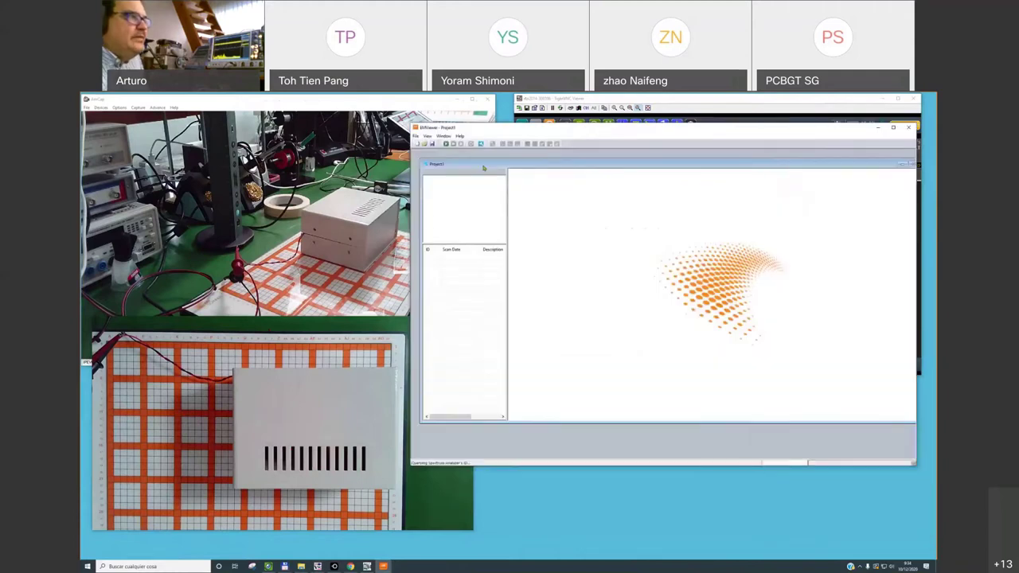
double_click(483, 168)
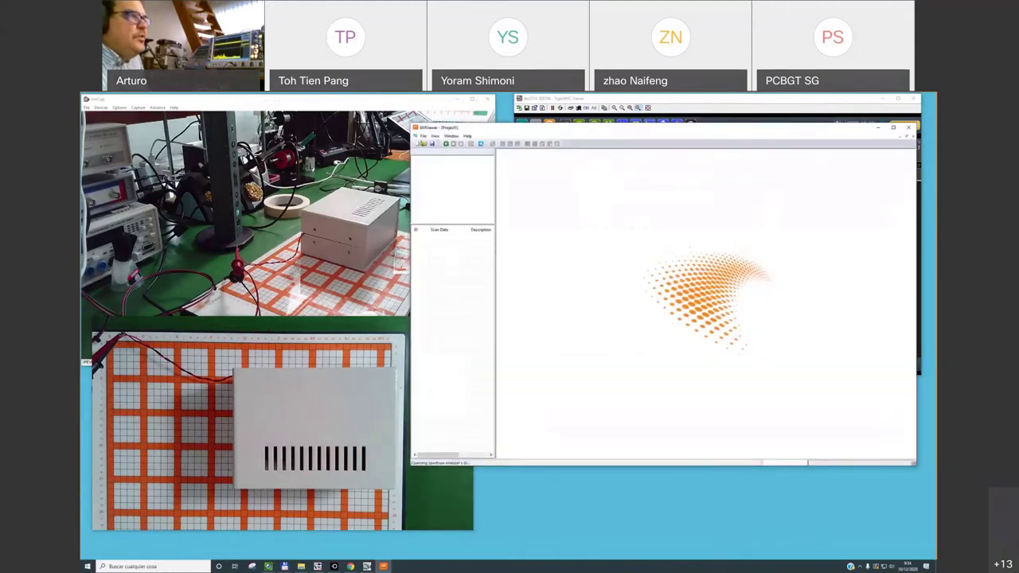
Step: Close the current EMViewer project and start a new one with its window maximised
left_click(423, 136)
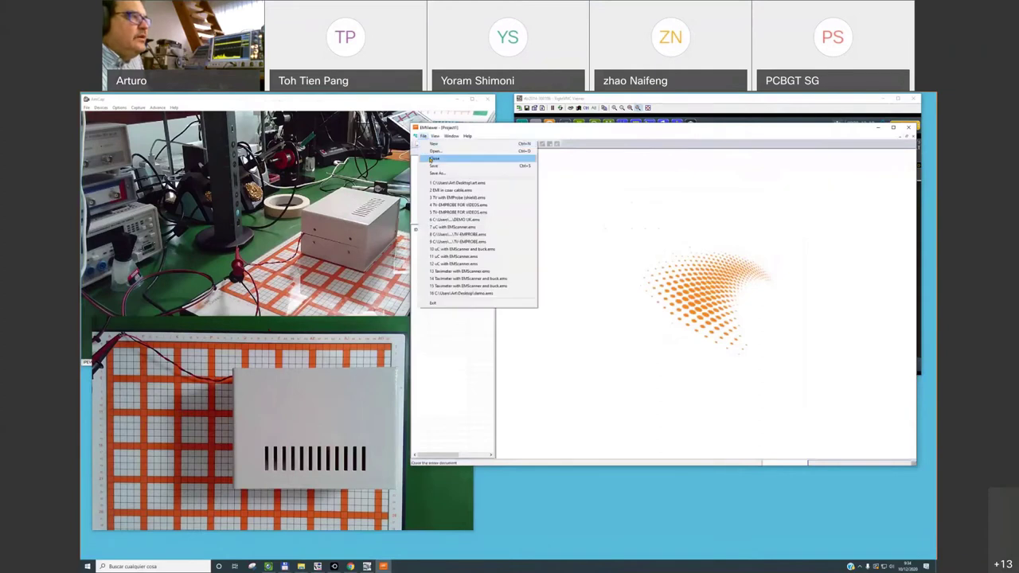
left_click(432, 158)
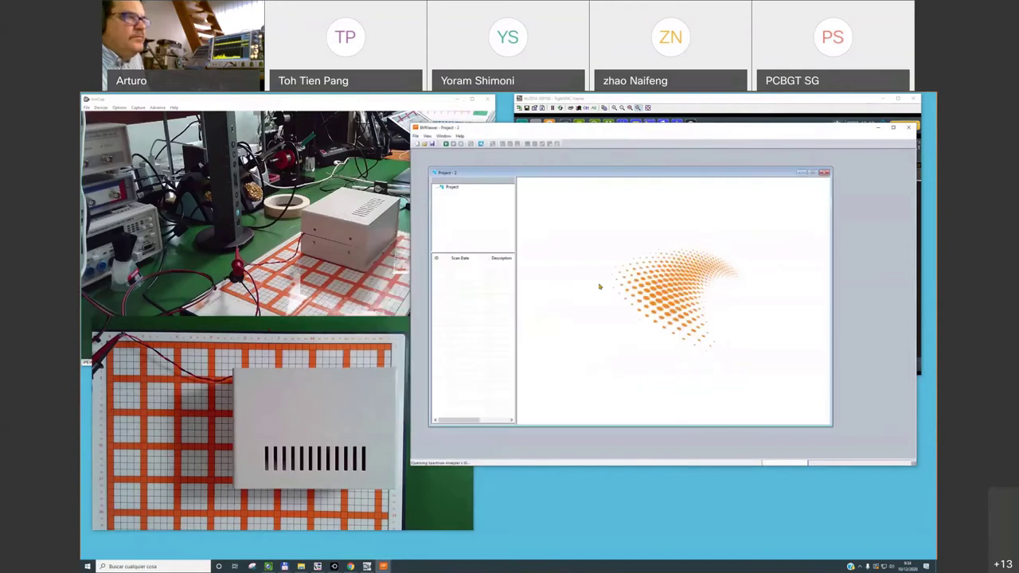
left_click(811, 172)
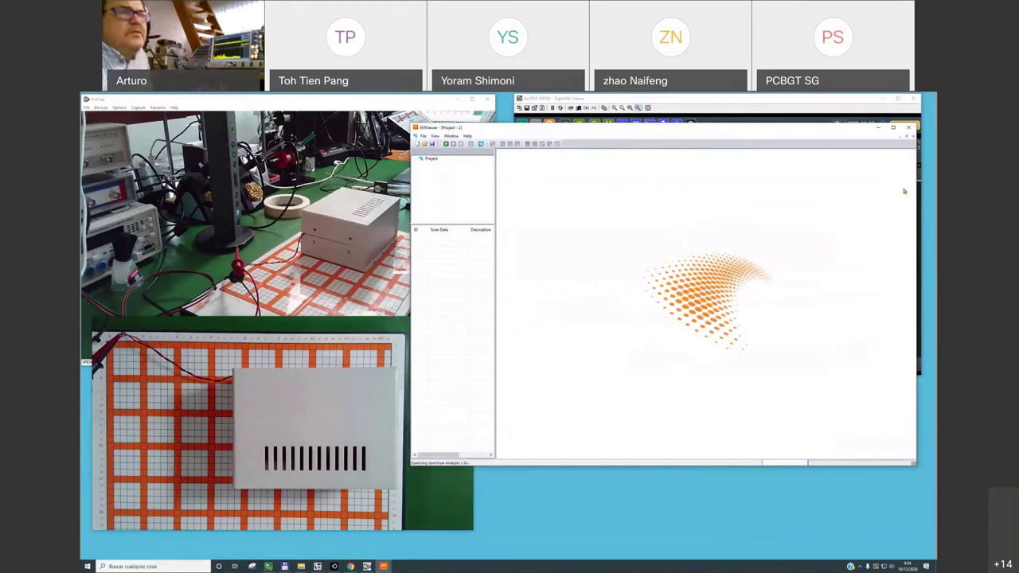
Step: Restart EMViewer and maximise the new project window
left_click(908, 127)
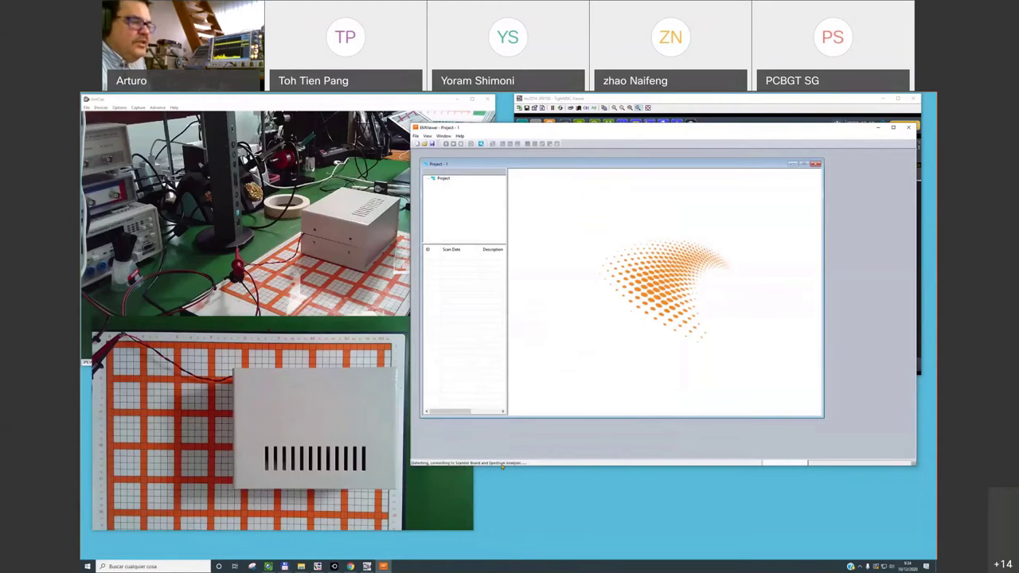
double_click(506, 165)
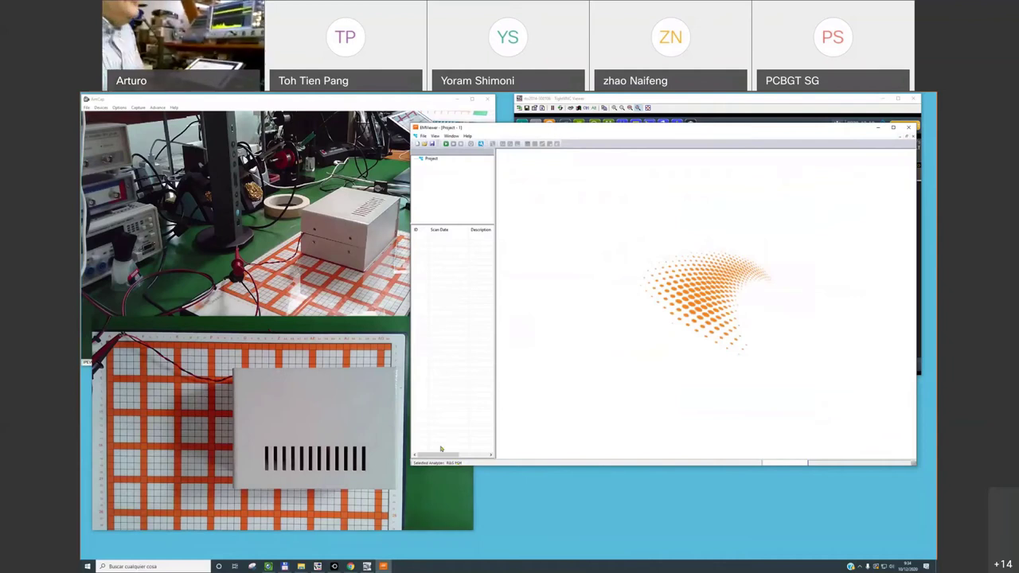
Step: Add a Spectral node to the project so that its node settings open
right_click(434, 158)
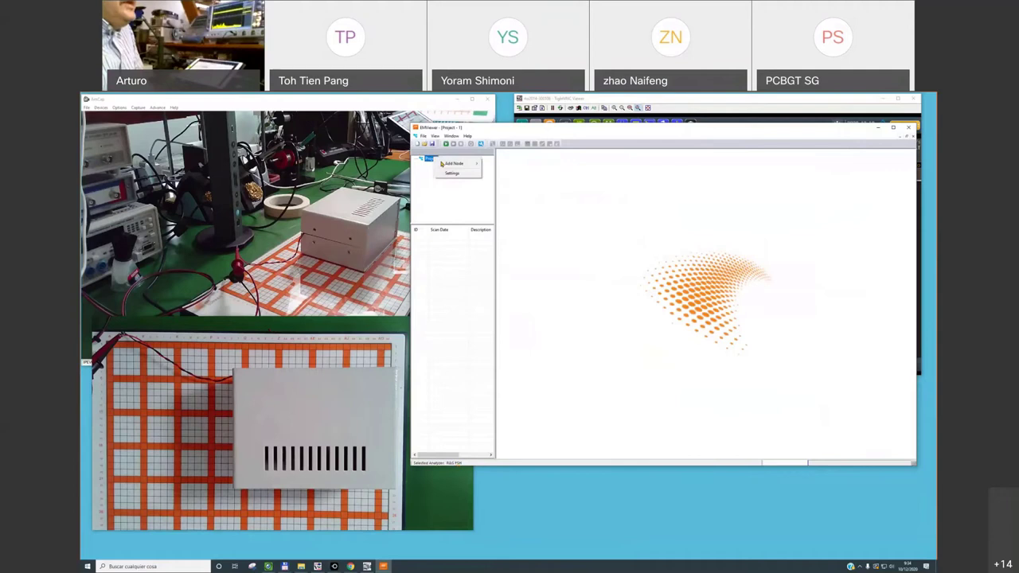
mouse_move(458, 163)
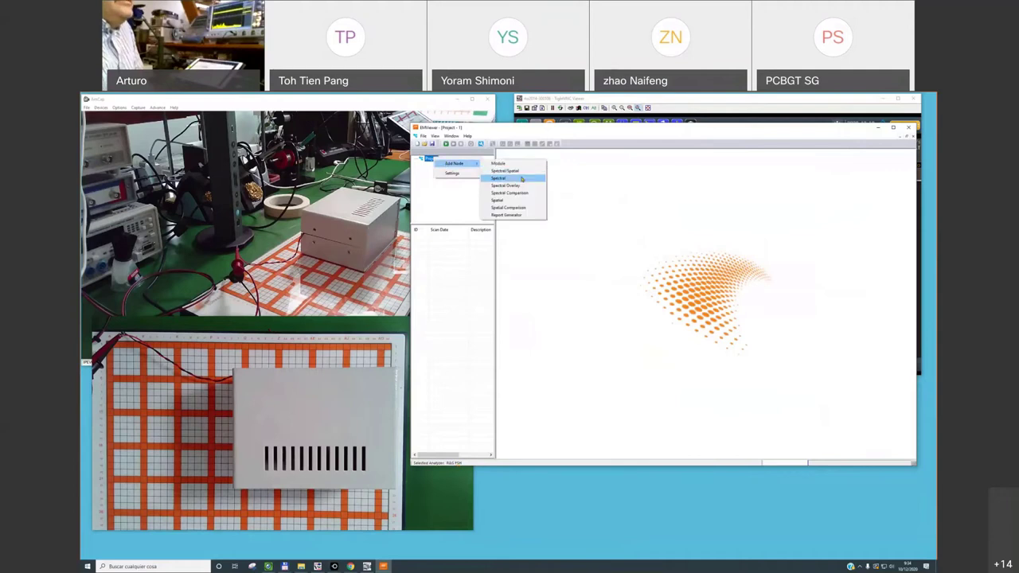
left_click(522, 178)
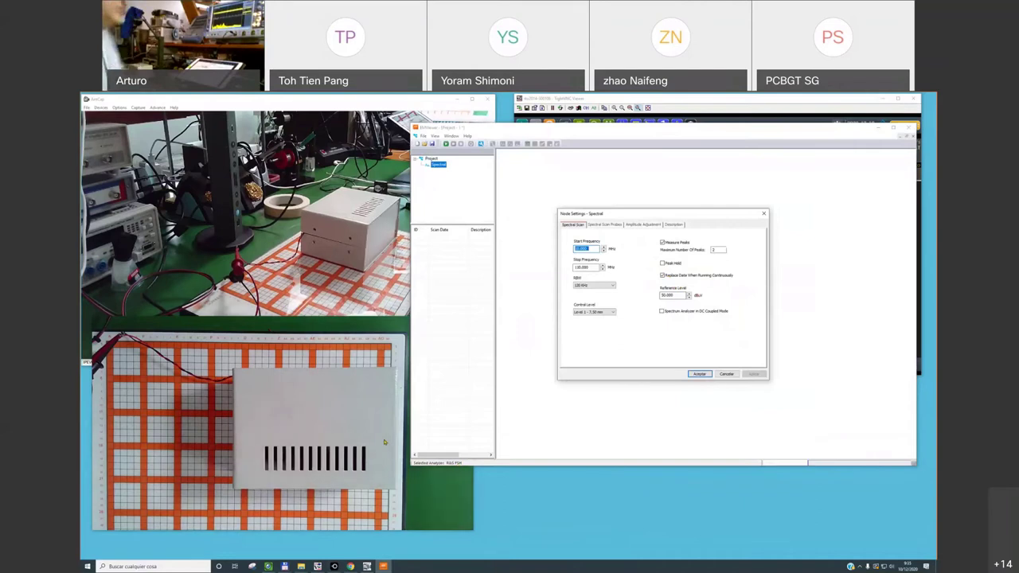
left_click(586, 129)
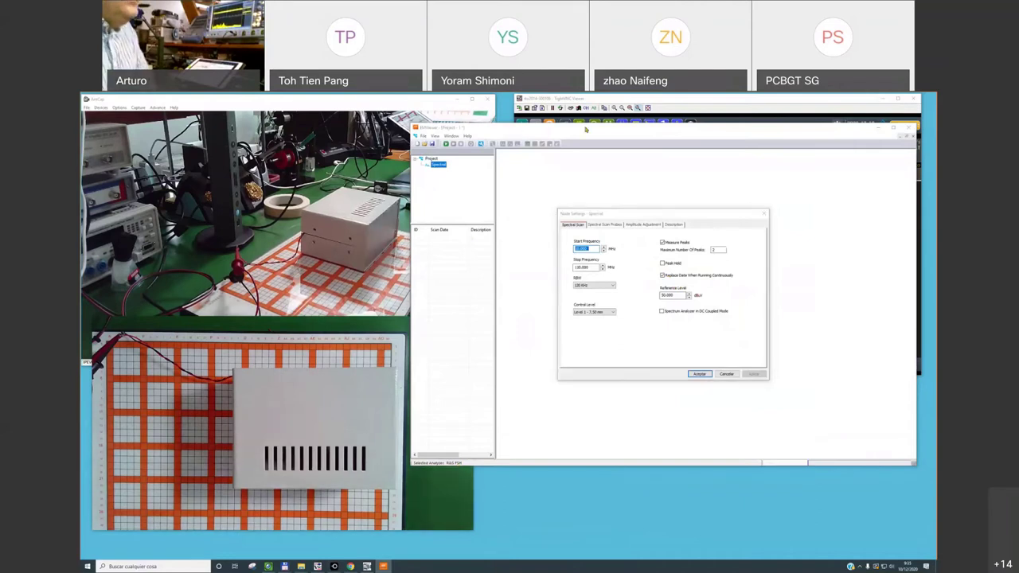
Step: Set the spectral scan range from 10 to 250 MHz with a 300 kHz resolution bandwidth
left_click(580, 249)
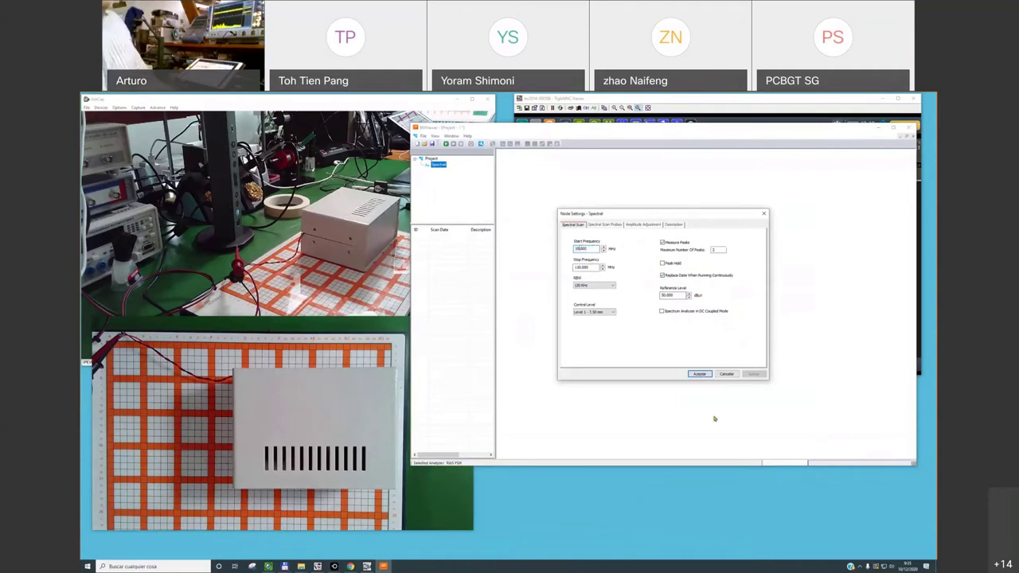
key("Tab")
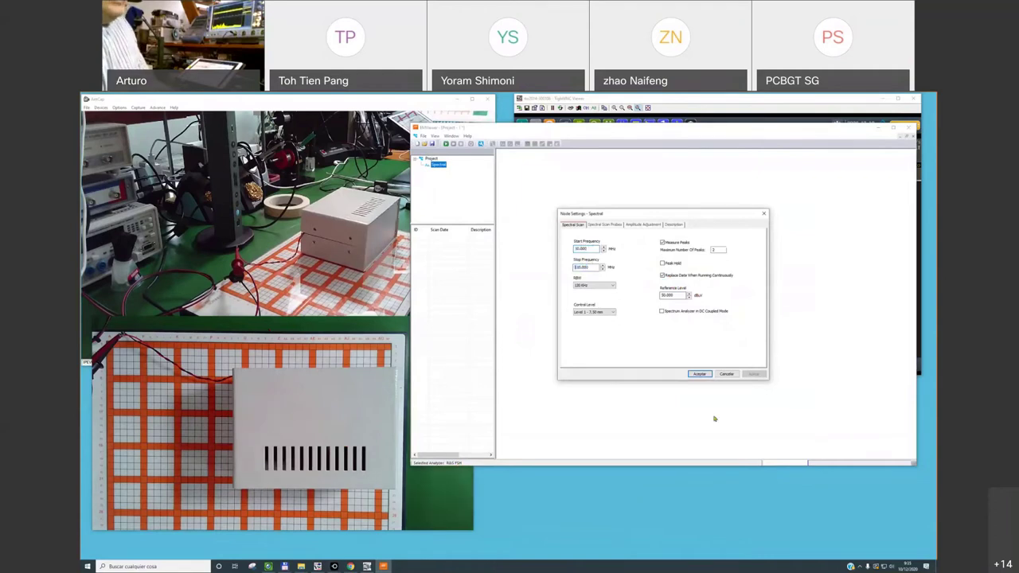
type("3.000")
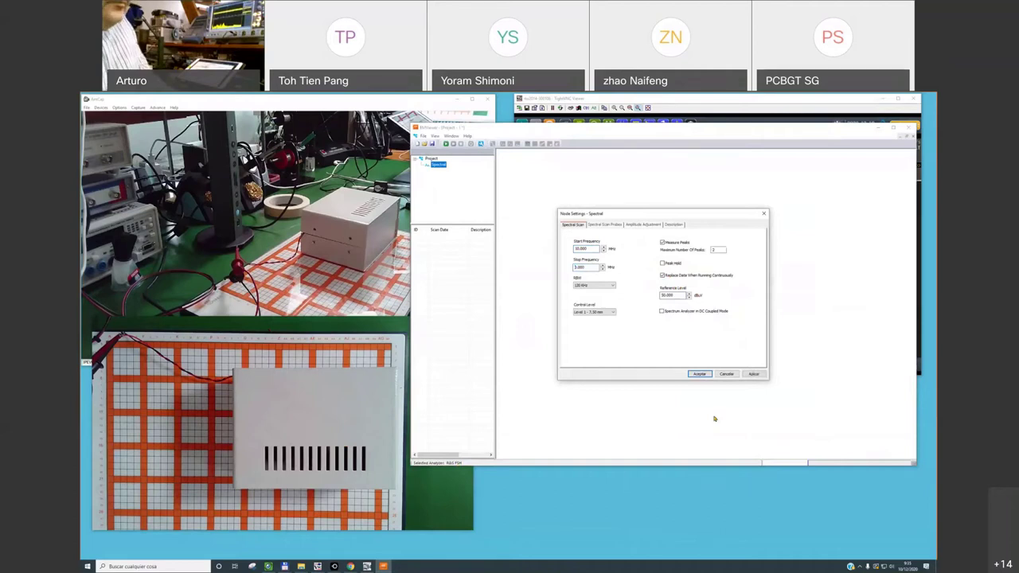
type("250")
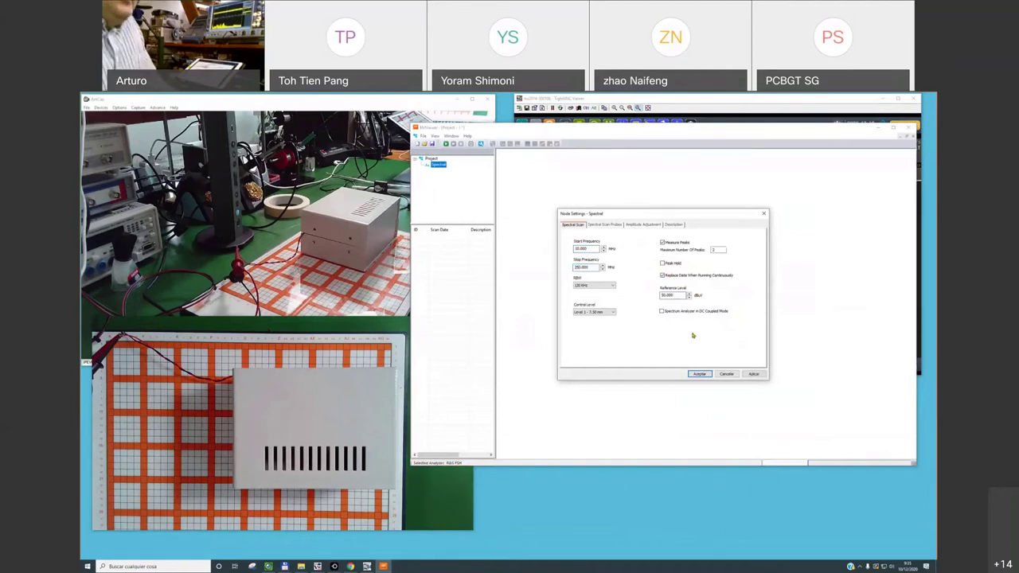
left_click(589, 286)
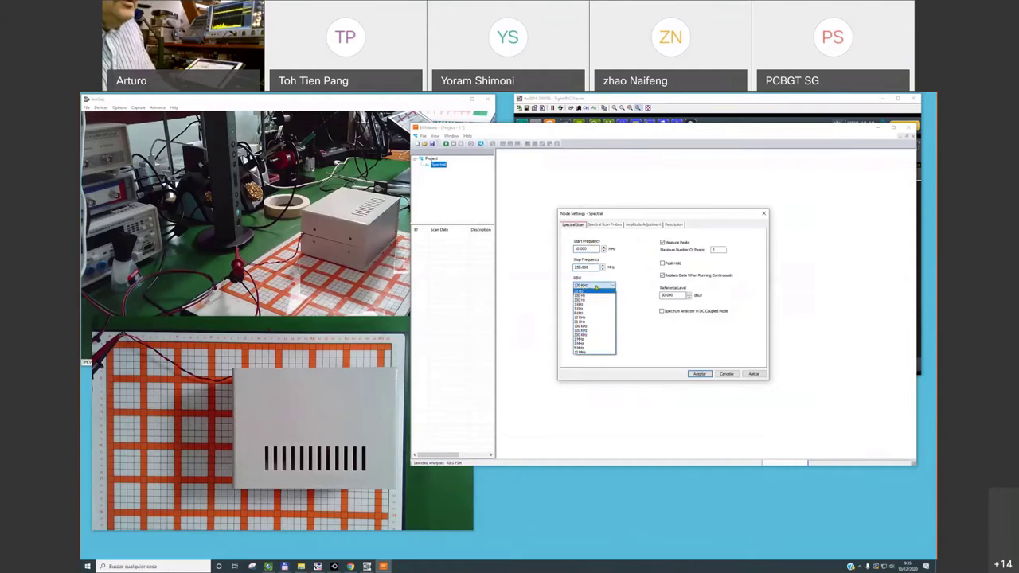
left_click(589, 338)
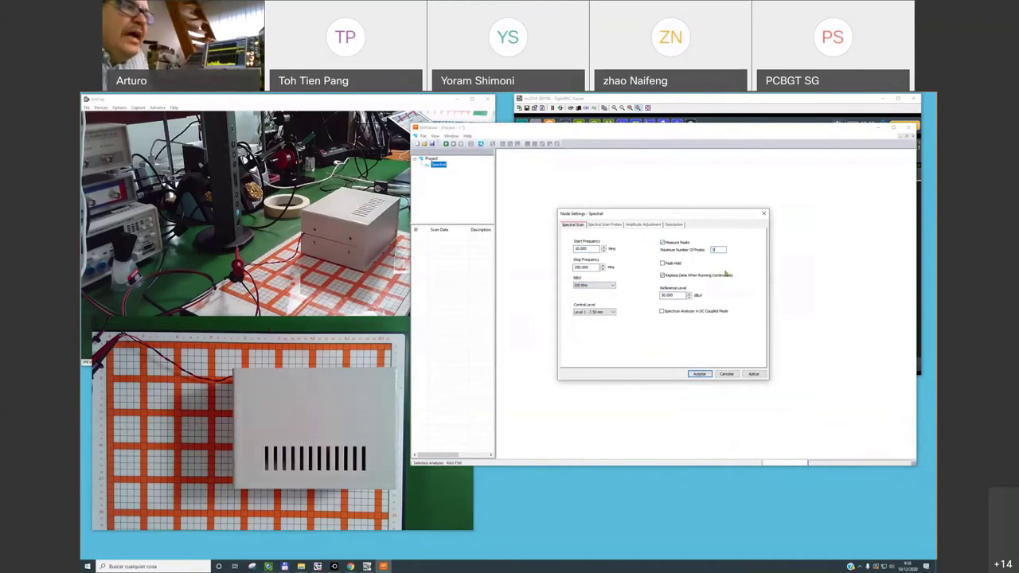
Step: Clear the spectral scan probe selection and enable the four probes at the corners of the box's footprint
left_click(606, 225)
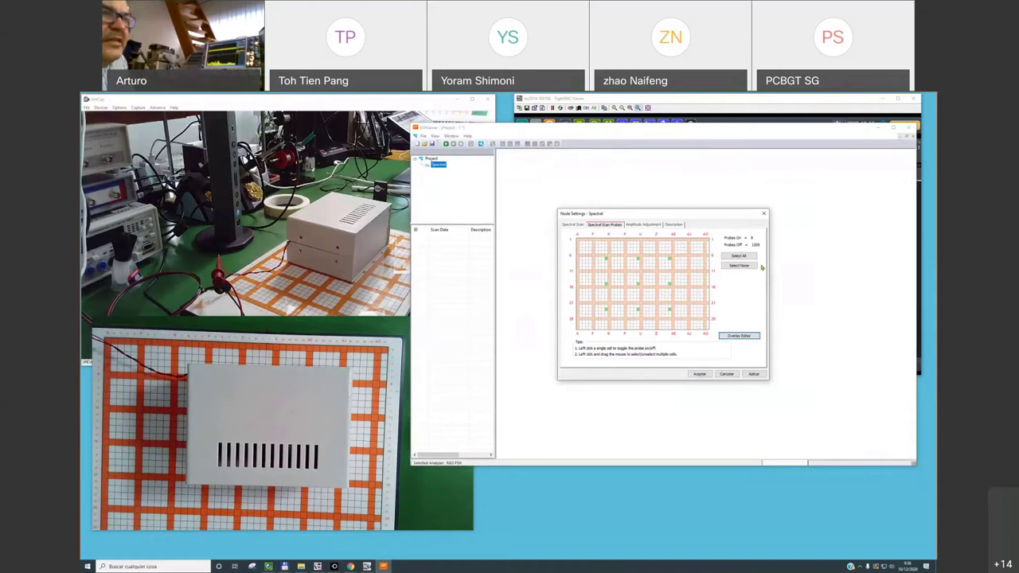
left_click(737, 265)
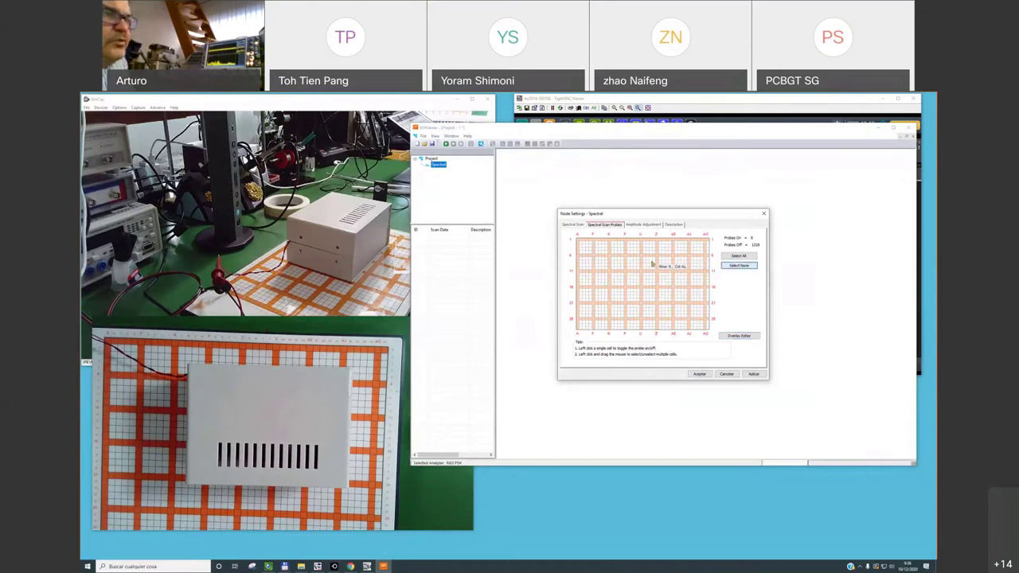
left_click(627, 257)
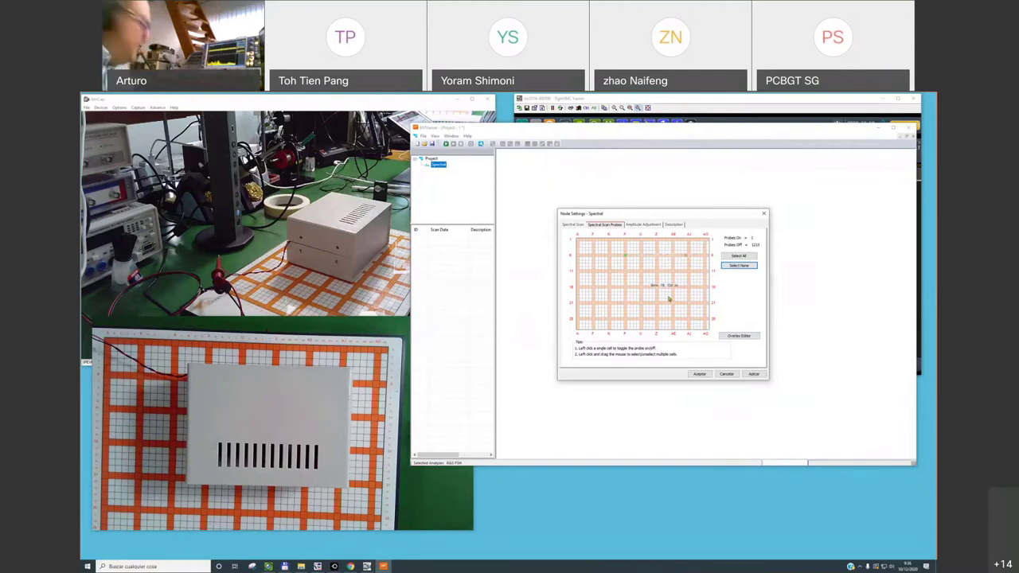
left_click(626, 303)
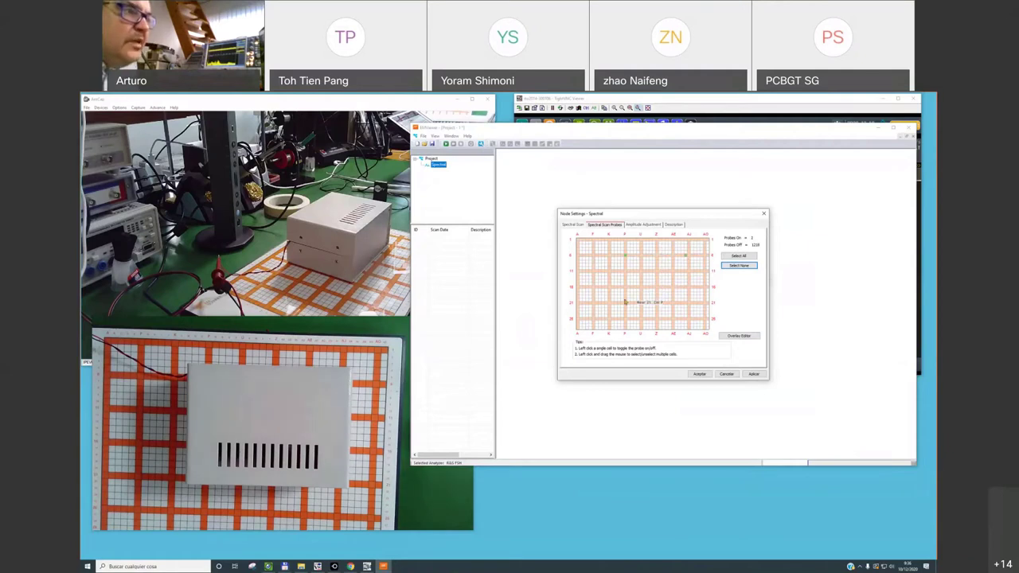
left_click(684, 303)
left_click(686, 254)
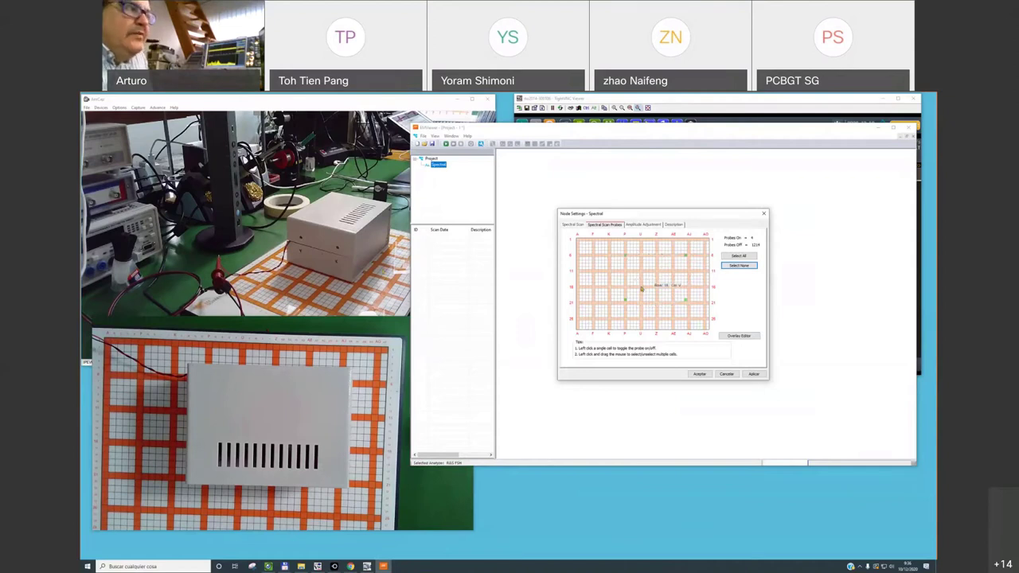
Step: Enable about ten more scattered probes in the area under the box's ventilation slots
left_click_drag(640, 293, 636, 283)
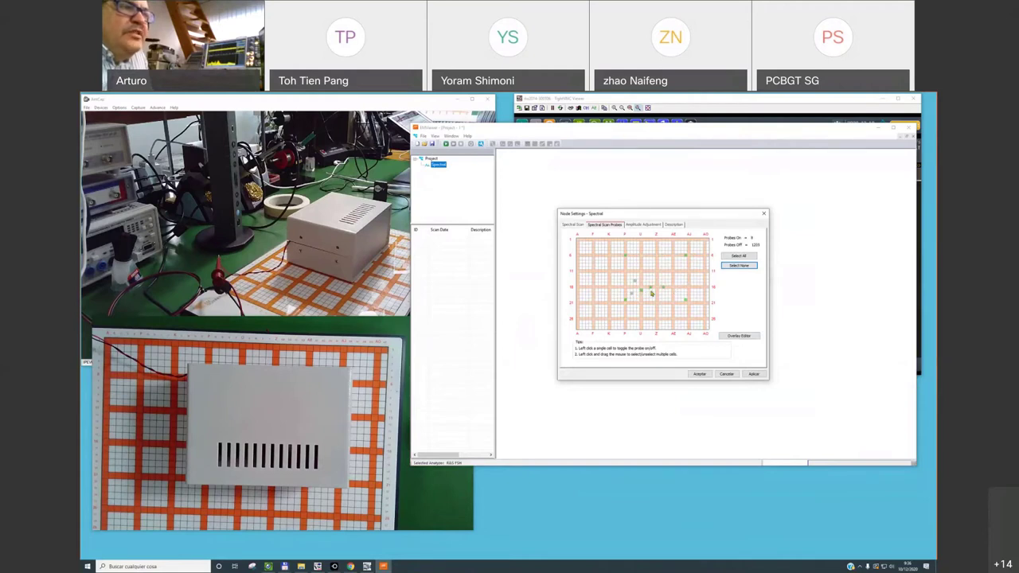
mouse_move(650, 291)
left_mouse_down()
mouse_move(675, 287)
mouse_move(679, 295)
left_mouse_up()
left_click(681, 288)
left_click(686, 294)
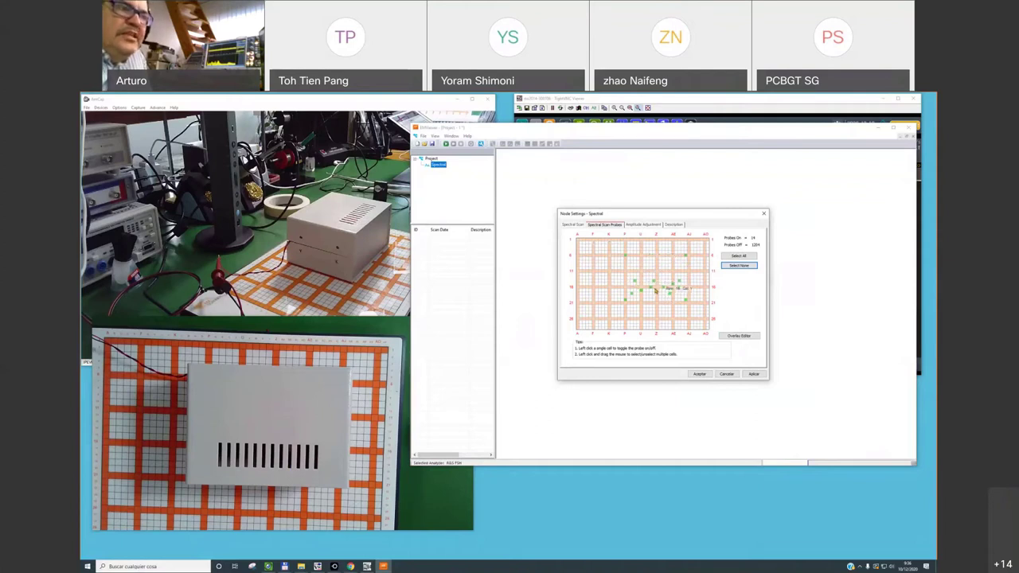
Step: Check the amplitude adjustment, accept the Spectral node settings and run the spectral scan in a maximised view
left_click(646, 225)
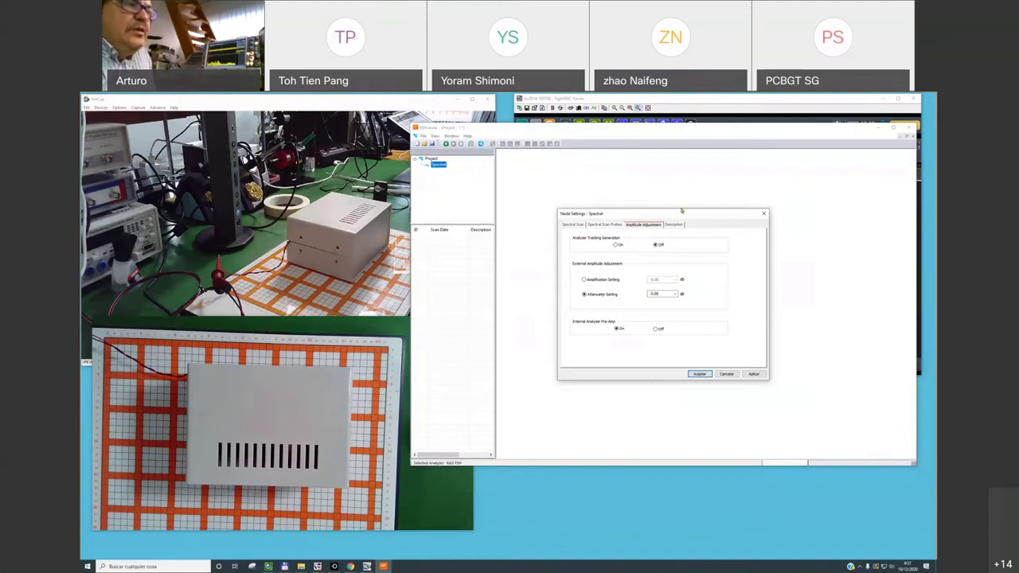
left_click(703, 374)
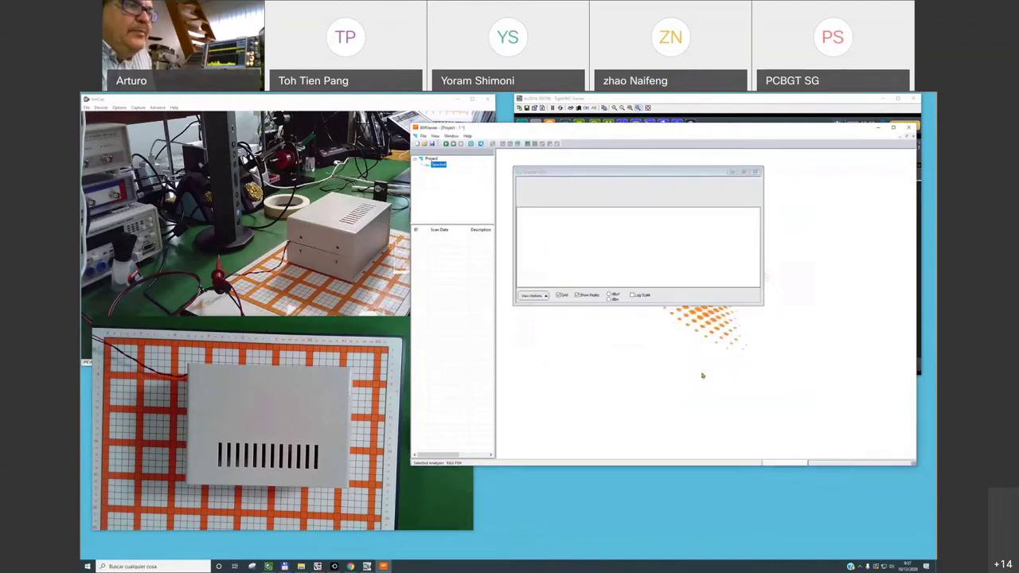
double_click(700, 174)
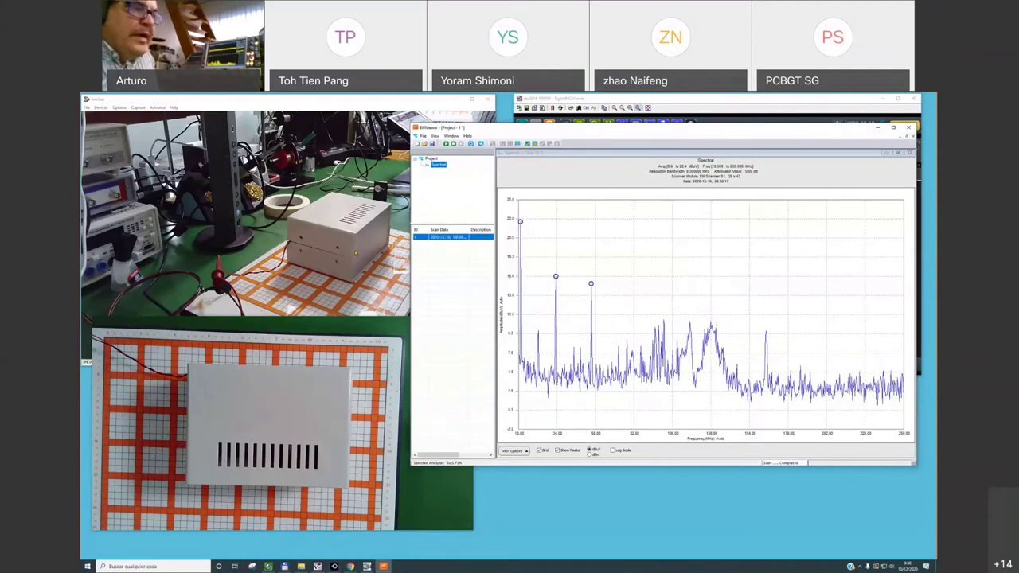
mouse_move(604, 346)
mouse_move(796, 364)
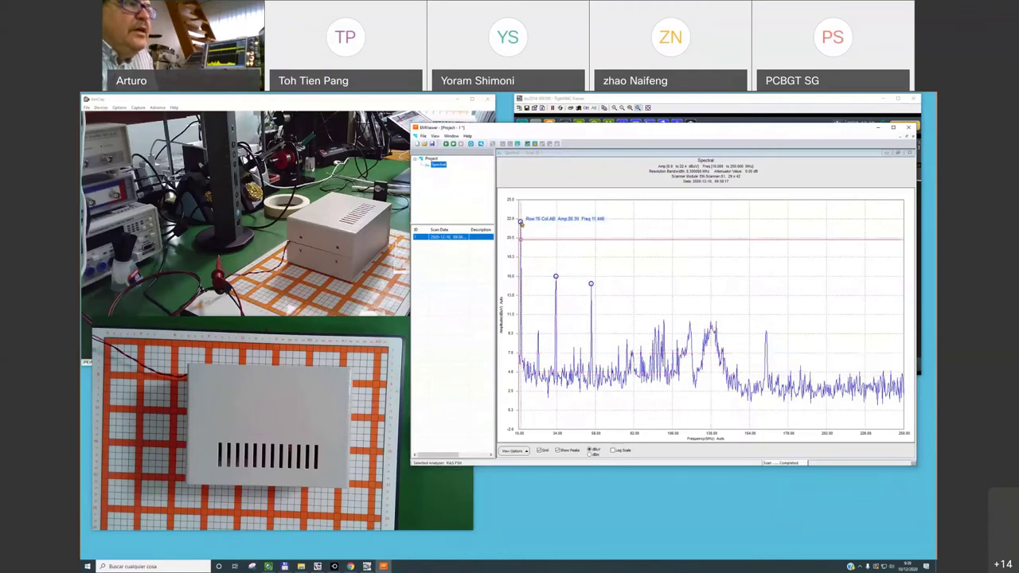
Step: Add a Spatial node under the Spectral node and set its centre frequency from the first entry in the peak marker list
right_click(440, 164)
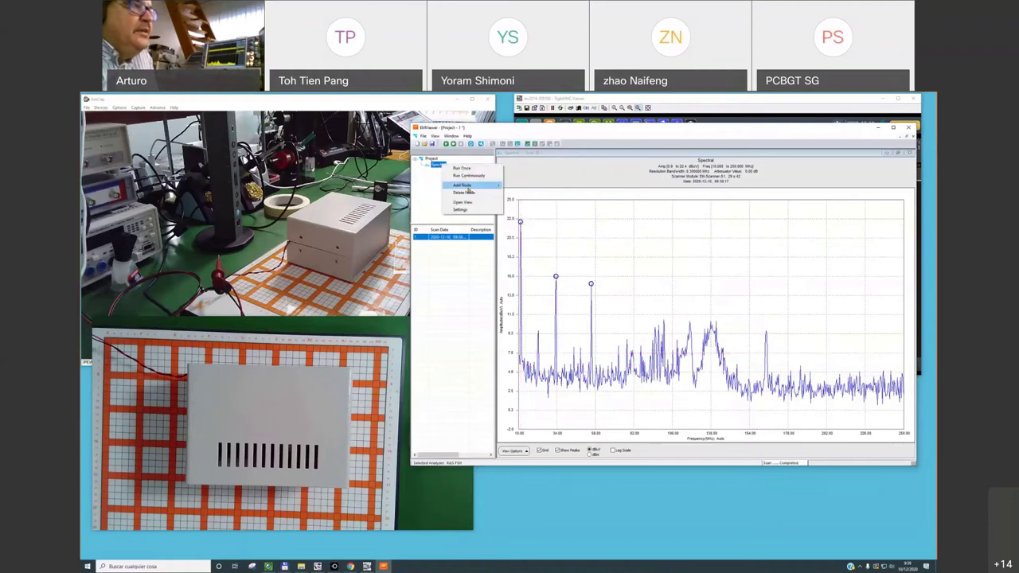
left_click(518, 199)
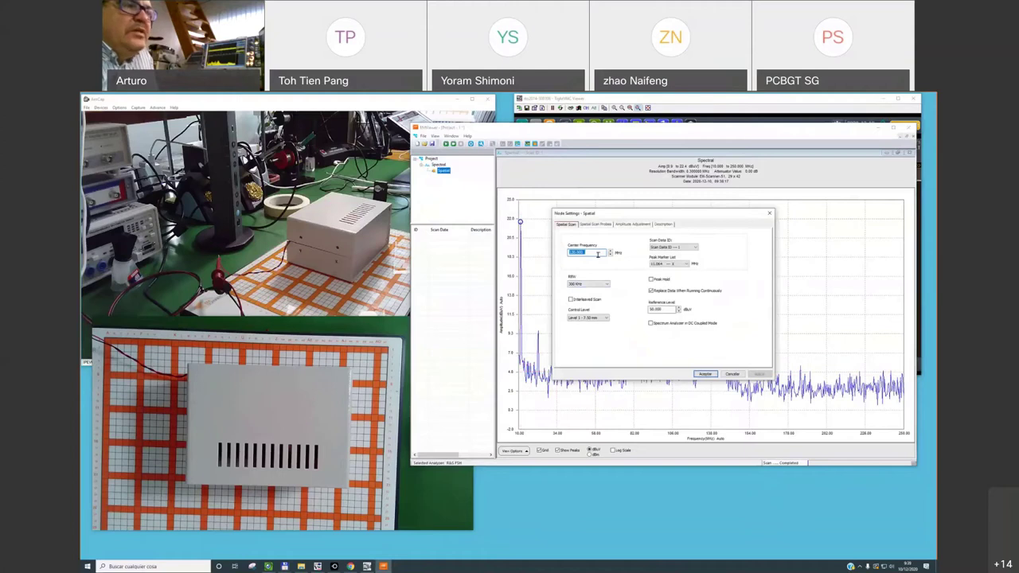
type("120.000")
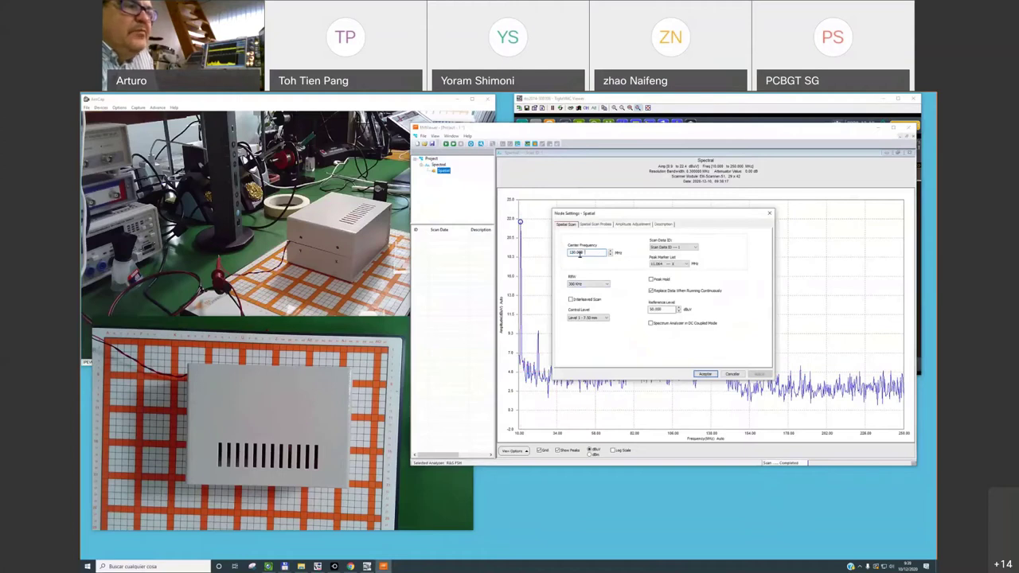
left_click(667, 265)
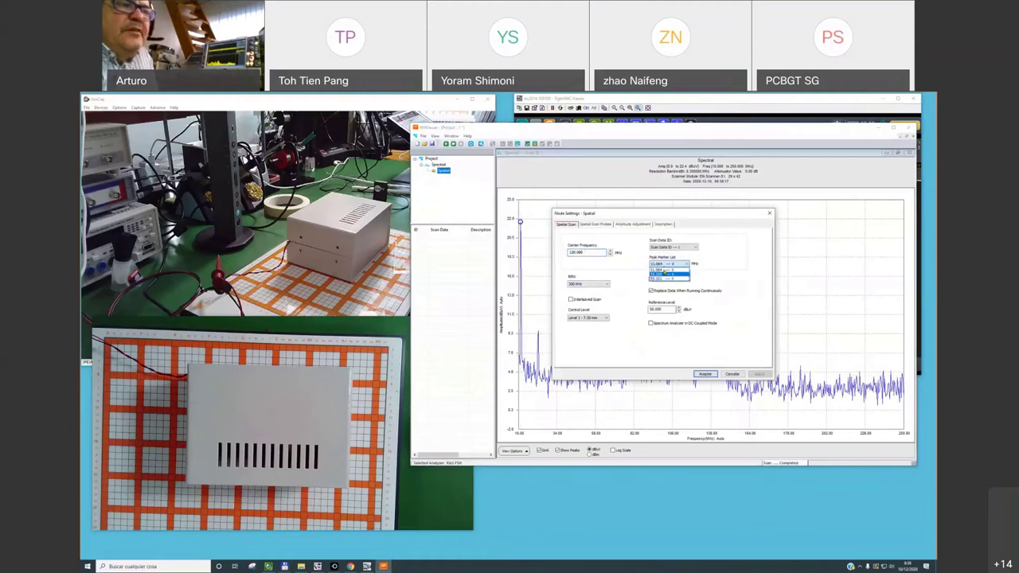
left_click(658, 271)
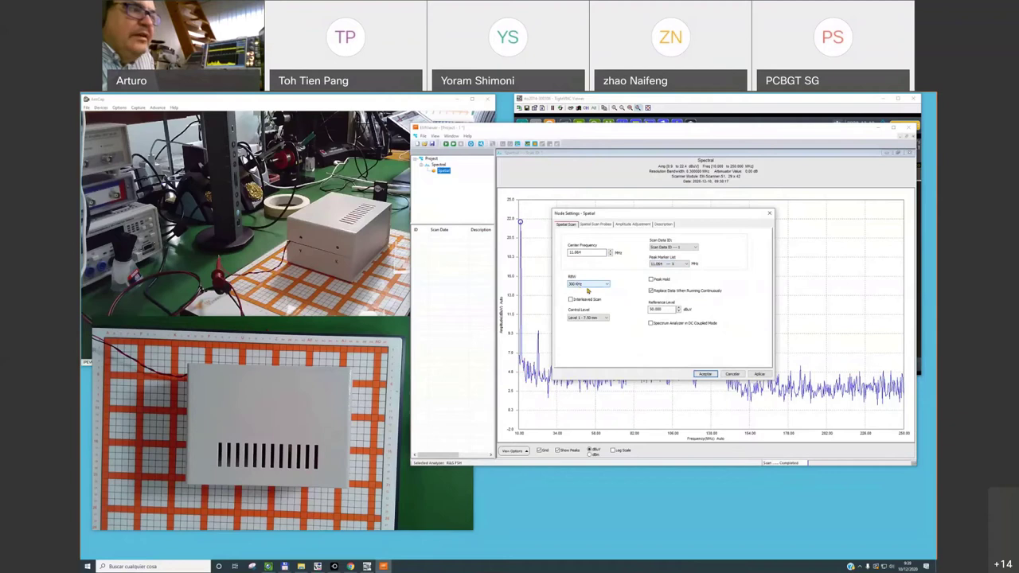
Step: Enable the full rectangular block of spatial scan probes between the four corner probes and accept the Spatial node settings
left_click(597, 226)
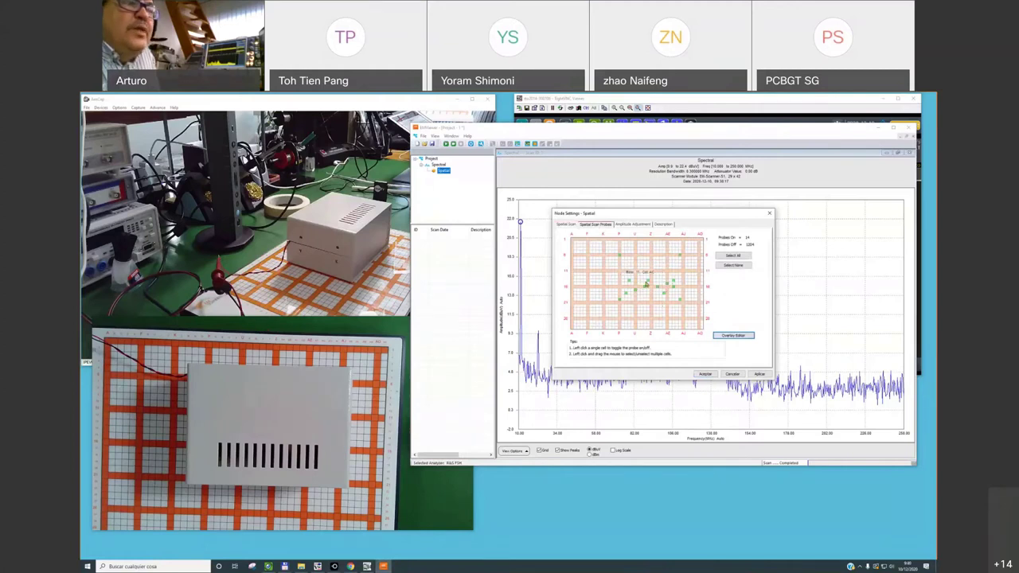
left_click_drag(619, 253, 705, 306)
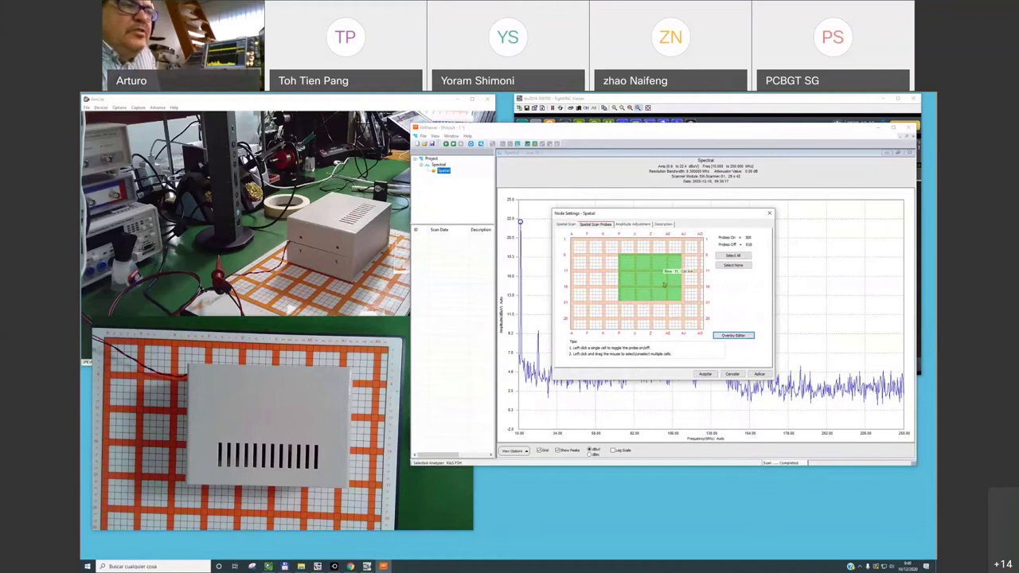
left_click(733, 335)
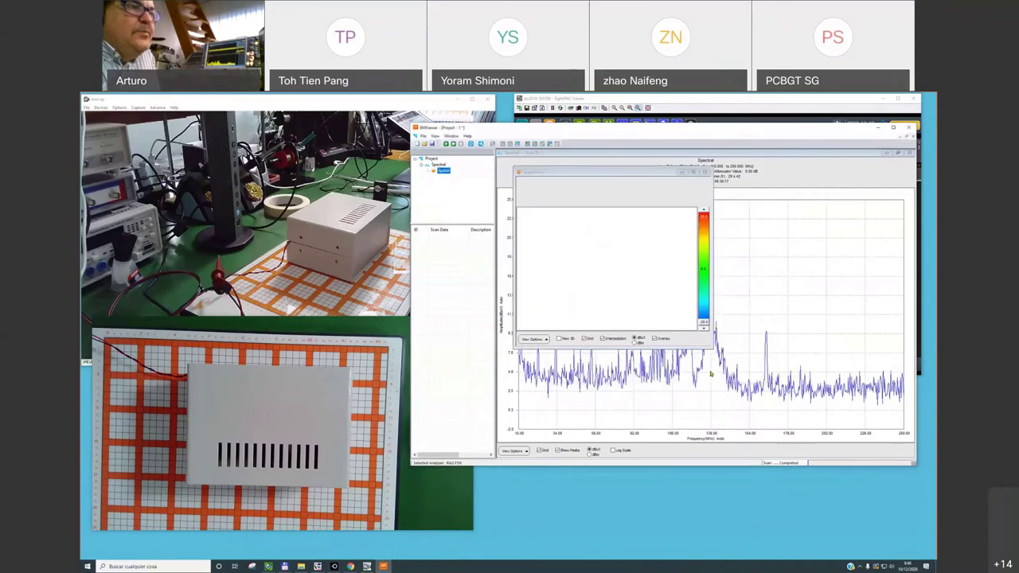
Step: Run the spatial scan and zoom in on the scanned area of the heat map in the maximised window
double_click(562, 172)
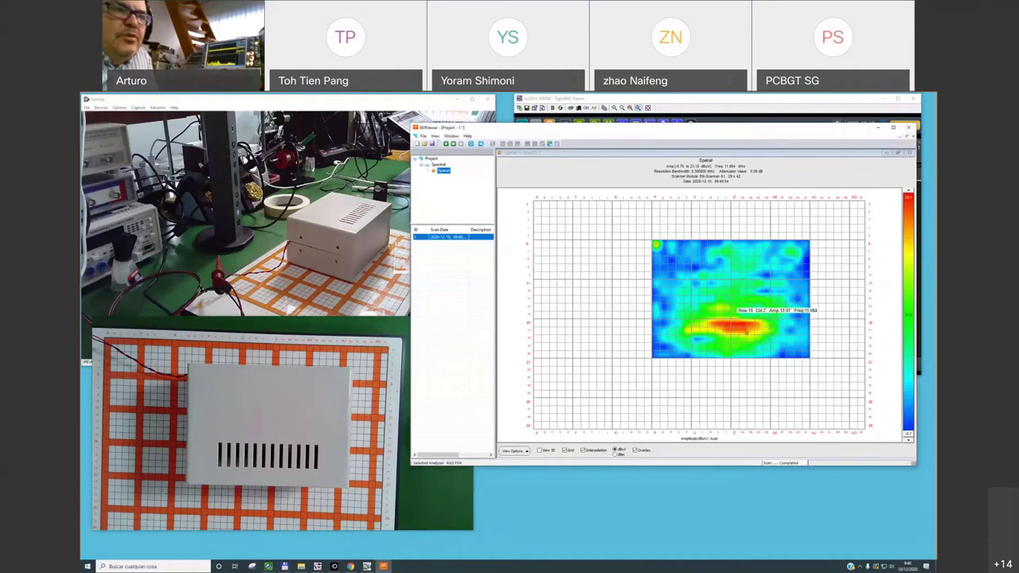
left_click(894, 128)
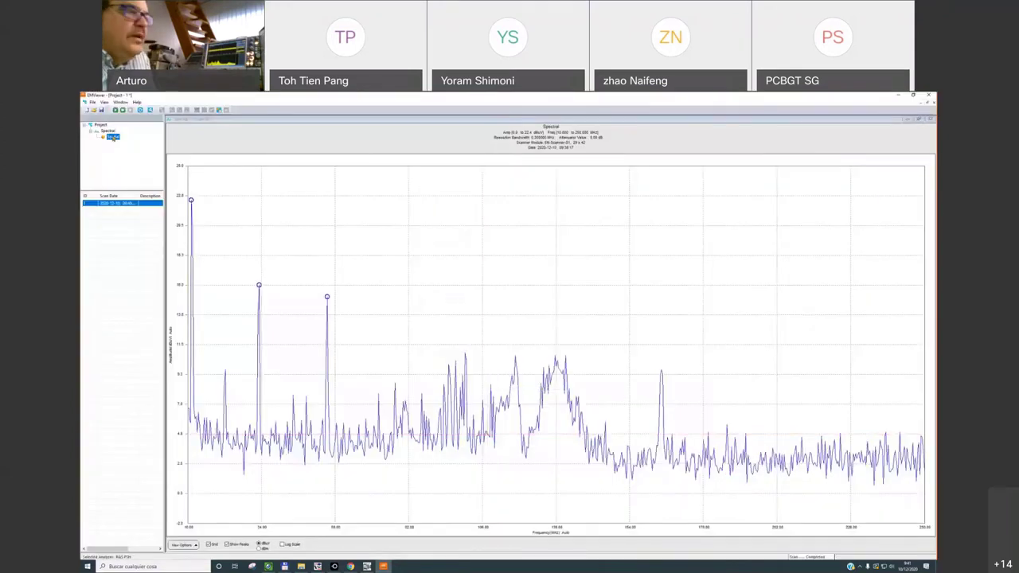
left_click_drag(465, 229, 724, 427)
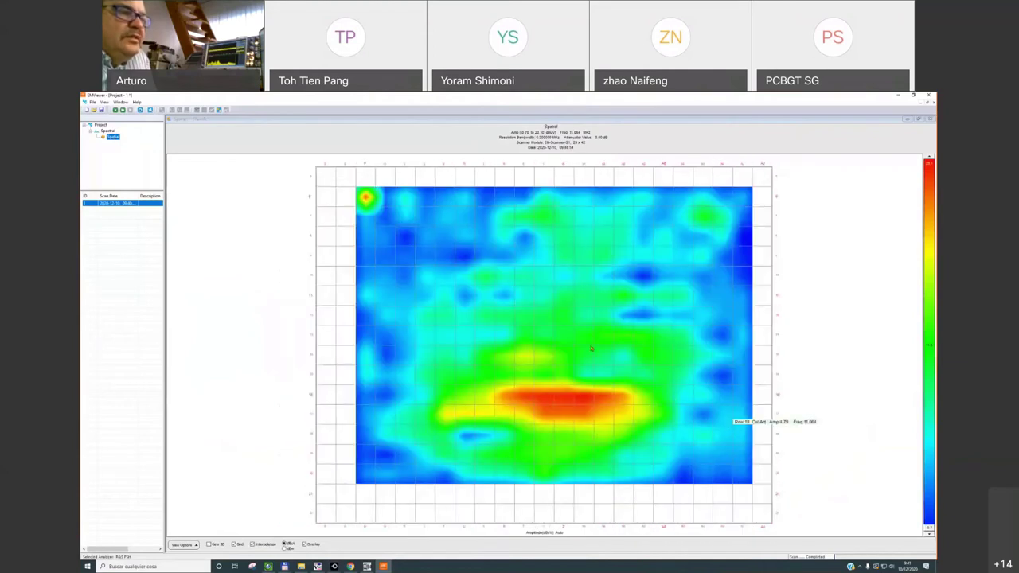
Step: Open the overlay editor for the spatial scan and load Enclosure.JPG from the DEMOS folder
right_click(795, 344)
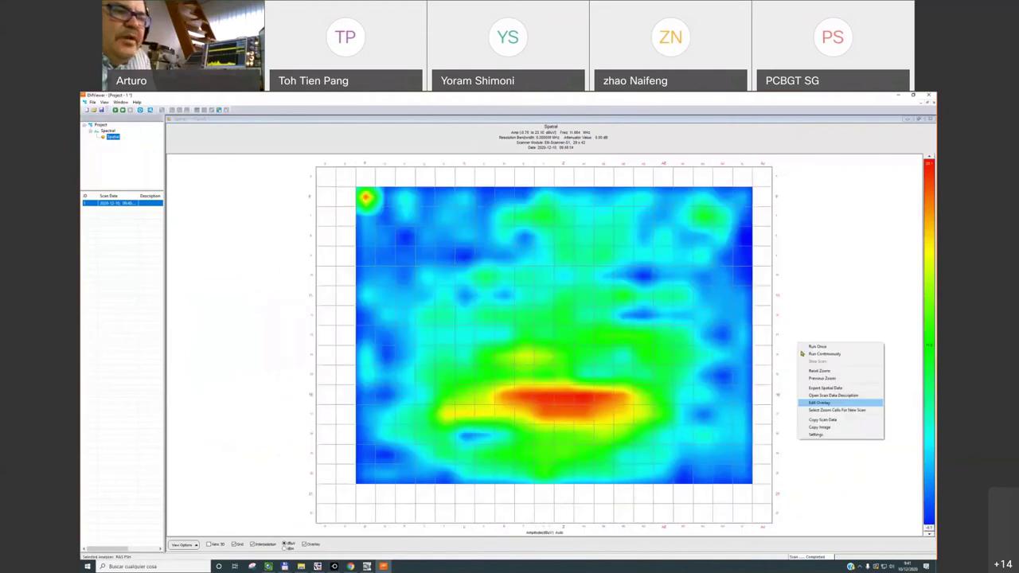
left_click(829, 404)
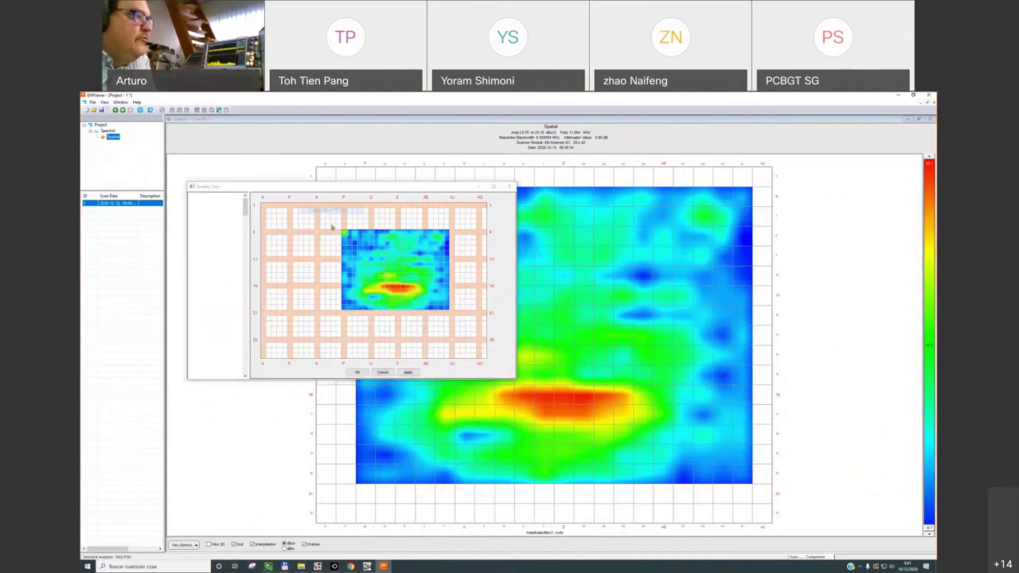
left_click(332, 227)
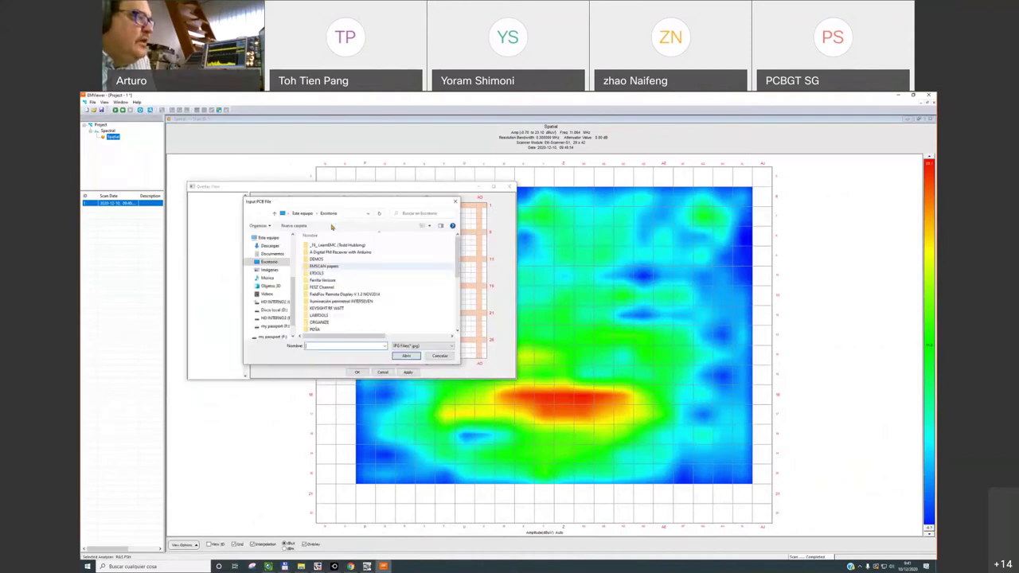
double_click(316, 259)
left_click(318, 253)
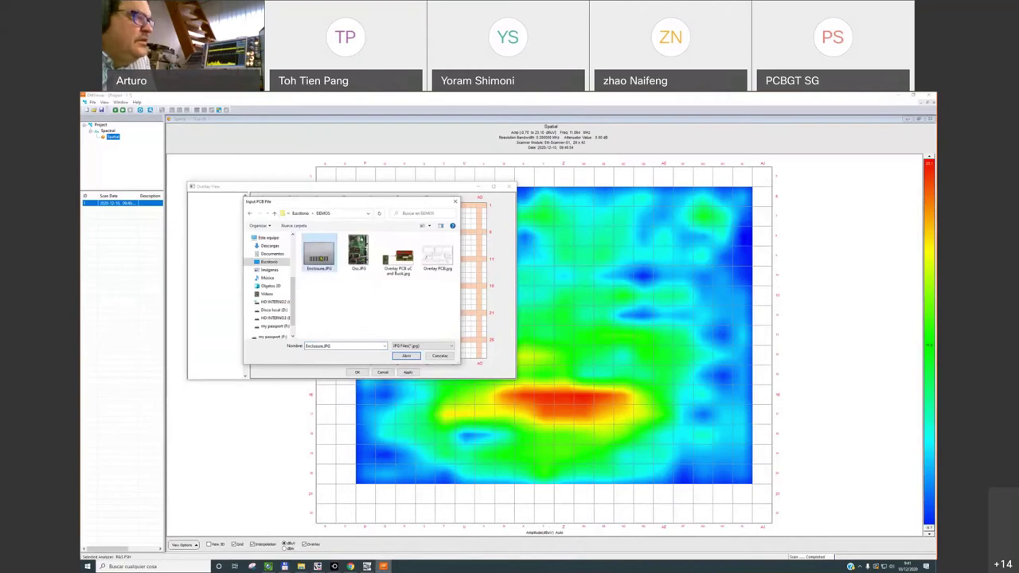
double_click(320, 252)
Step: Position and resize the enclosure photo to match the scanned area, and apply the overlay to the heat map
left_click_drag(321, 249, 405, 277)
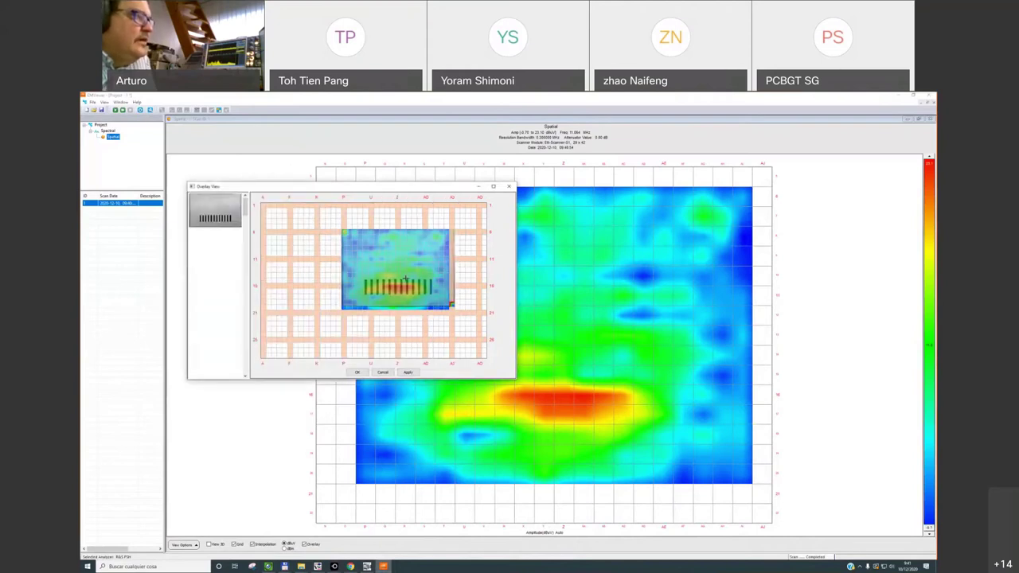
left_click_drag(451, 304, 448, 311)
left_click(406, 372)
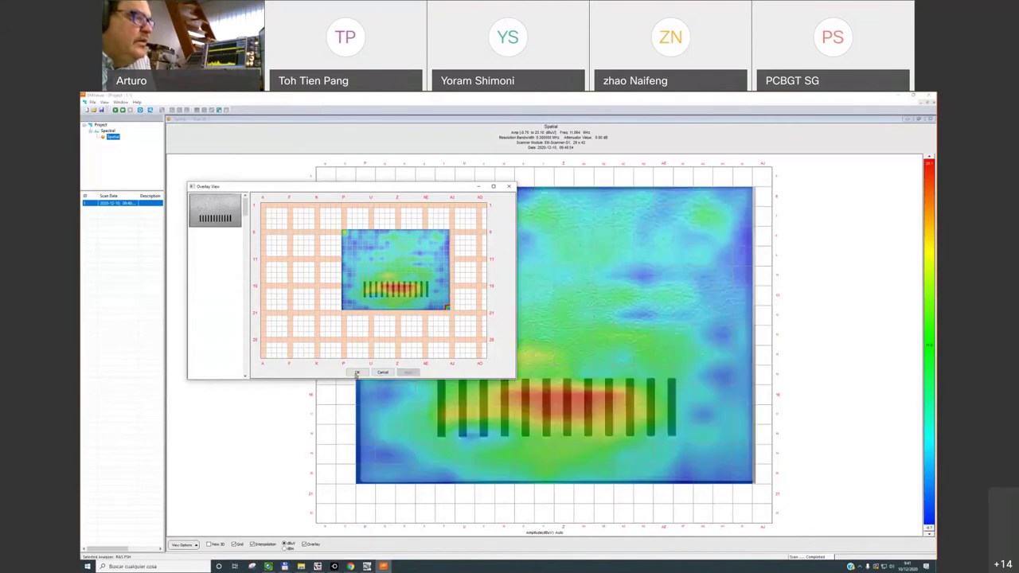
left_click(357, 372)
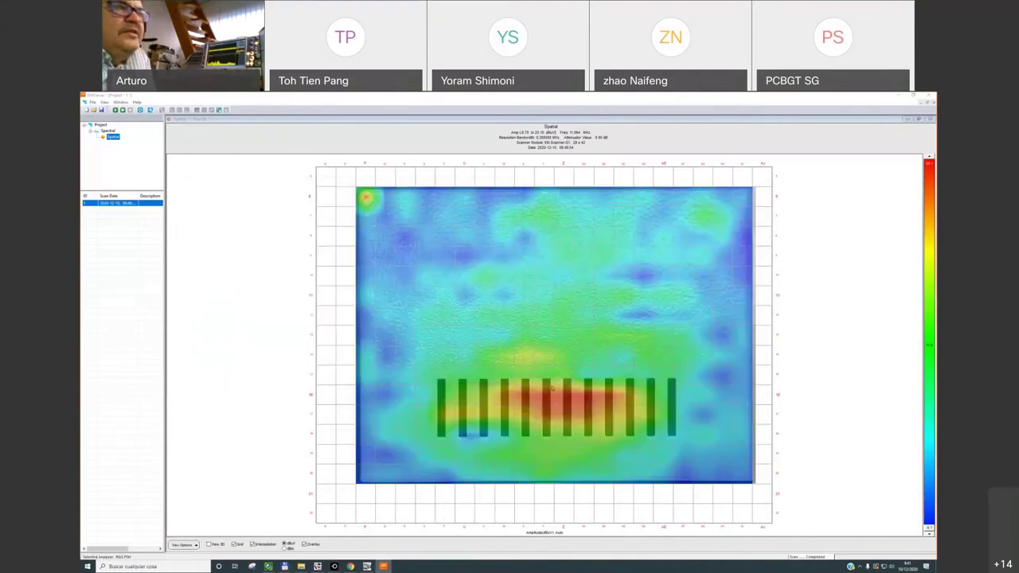
Step: Restore the application window beside the camera views and maximise the spatial scan map inside it
left_click(918, 119)
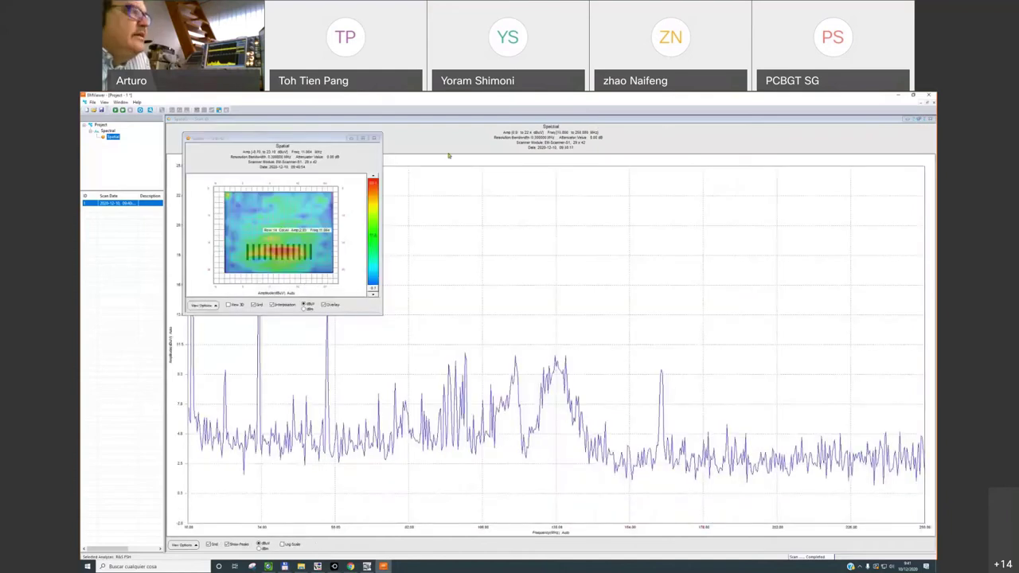
left_click(913, 95)
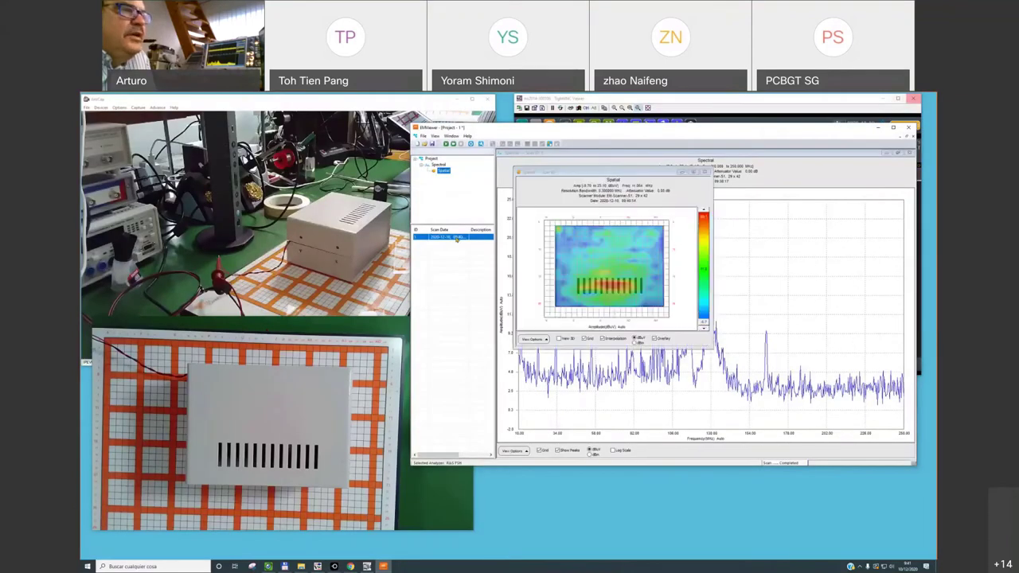
left_click(693, 174)
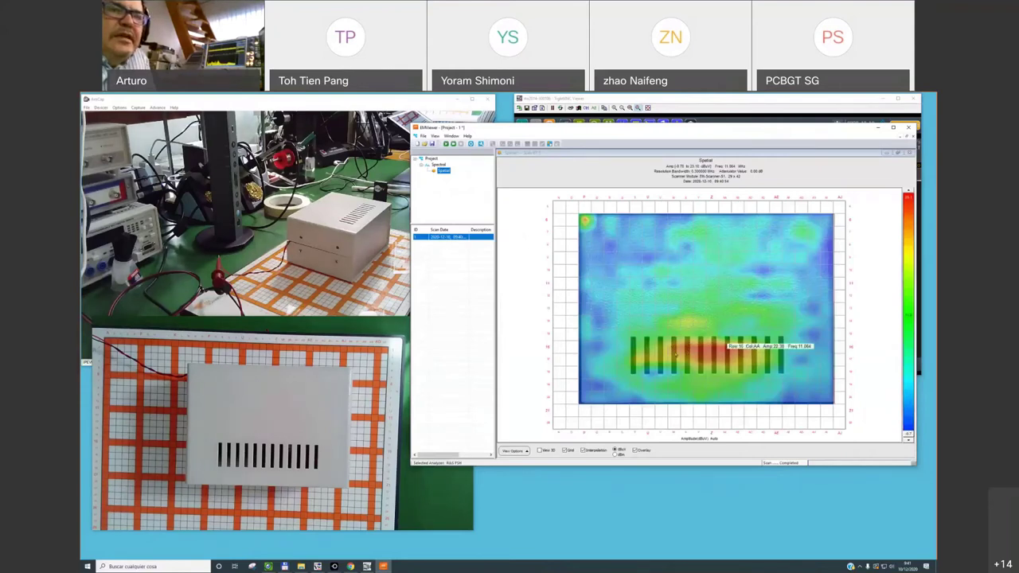
Step: Show the spatial scan in 3D and orbit it to compare the emission peaks with the enclosure overlay
left_click(542, 451)
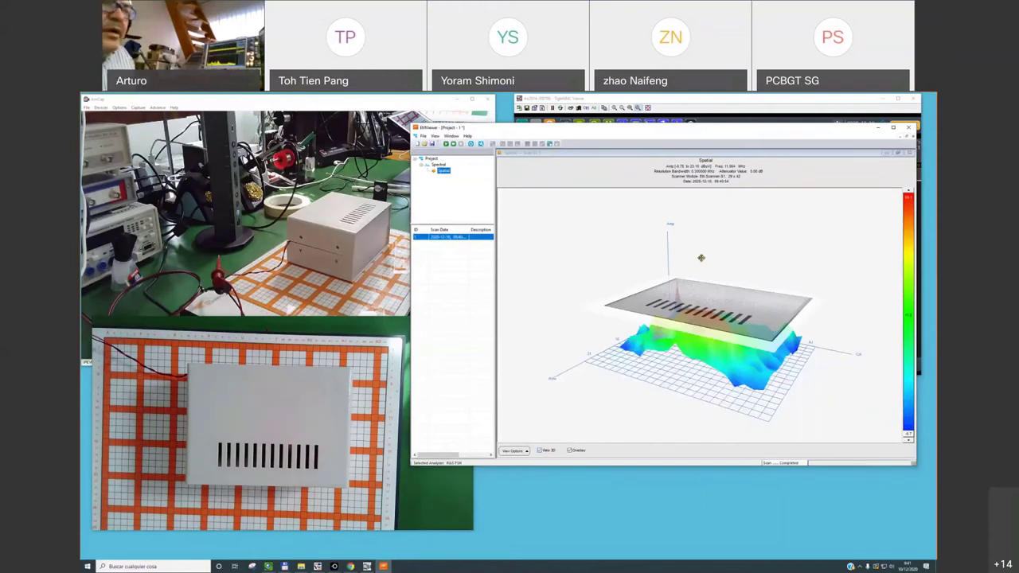
left_click_drag(706, 308, 724, 395)
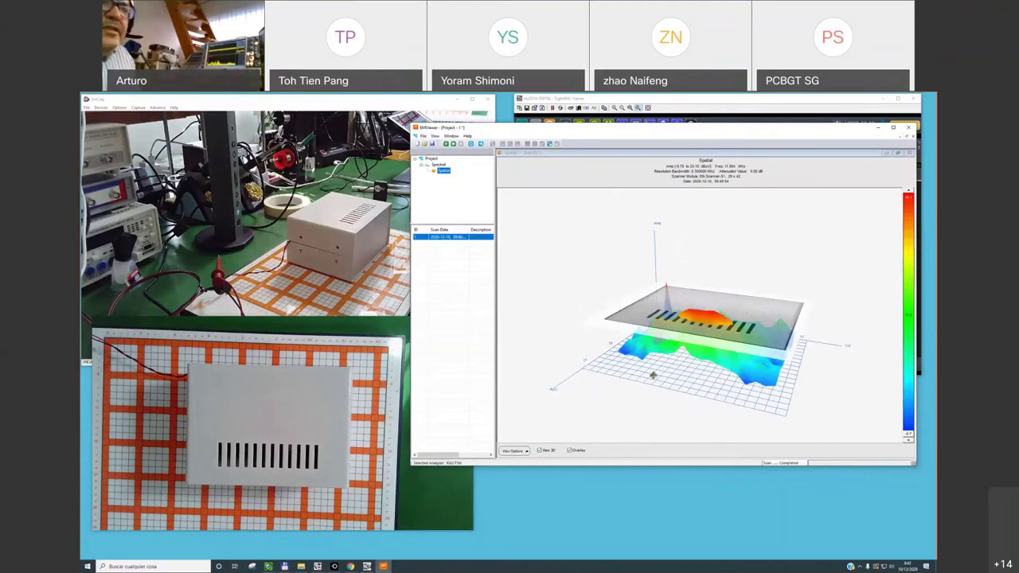
mouse_move(713, 323)
left_mouse_down()
mouse_move(686, 371)
mouse_move(710, 340)
left_mouse_up()
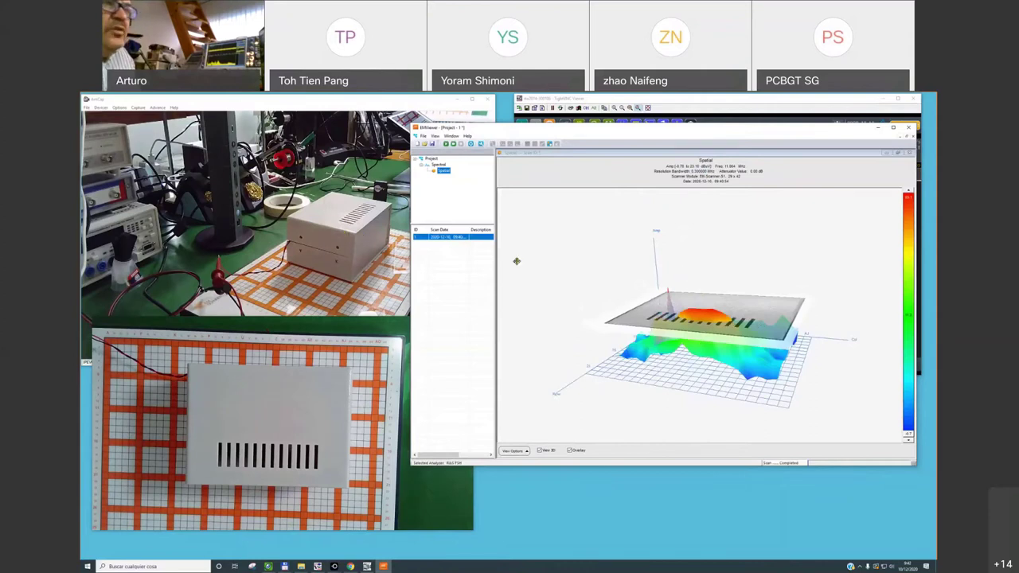
left_click_drag(517, 262, 723, 330)
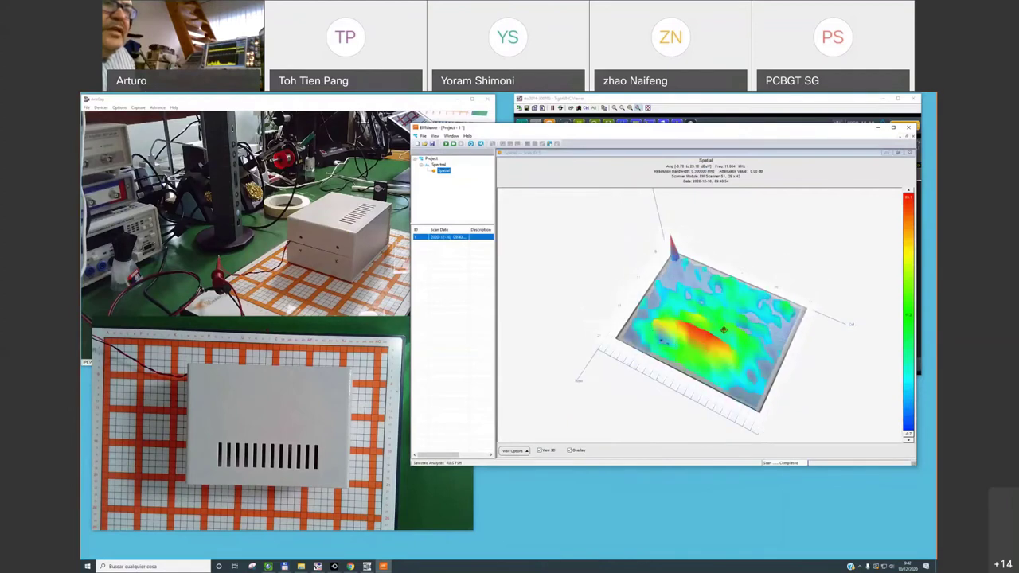
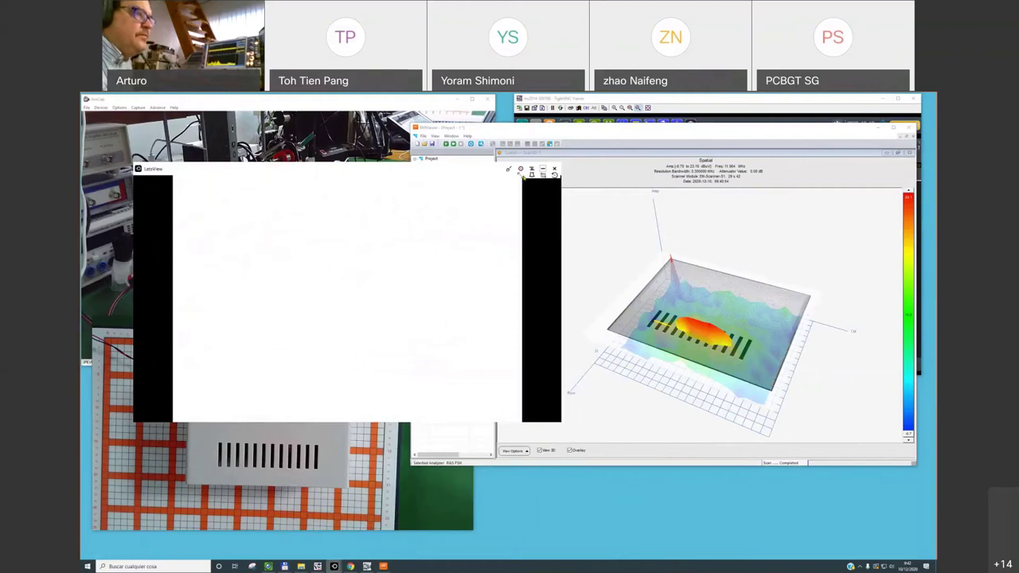
left_click(532, 169)
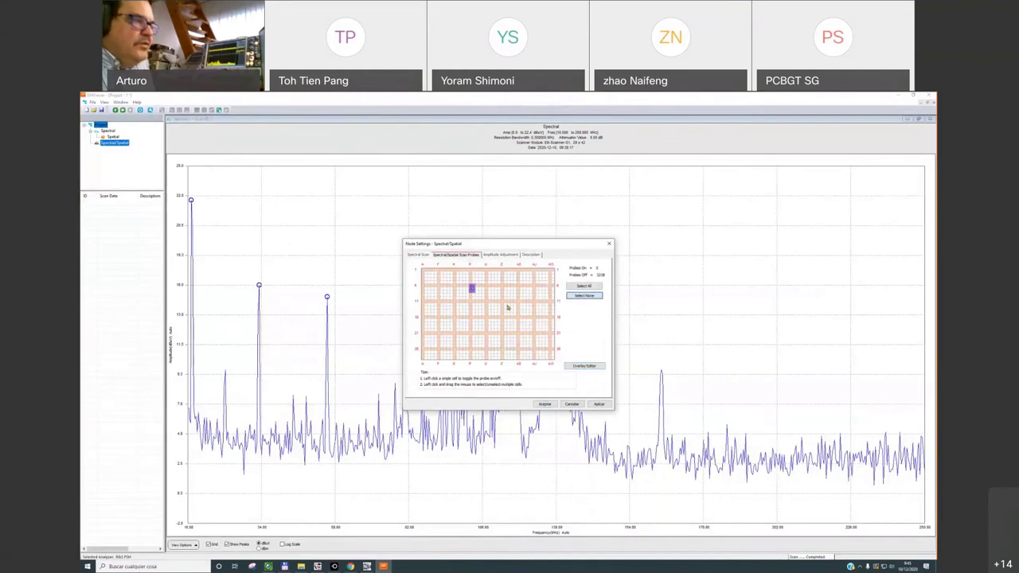
Step: Enable the rectangular block of spectral/spatial scan probes under the enclosure, starting at column P, row 6, and accept the node settings
left_click_drag(527, 312, 528, 317)
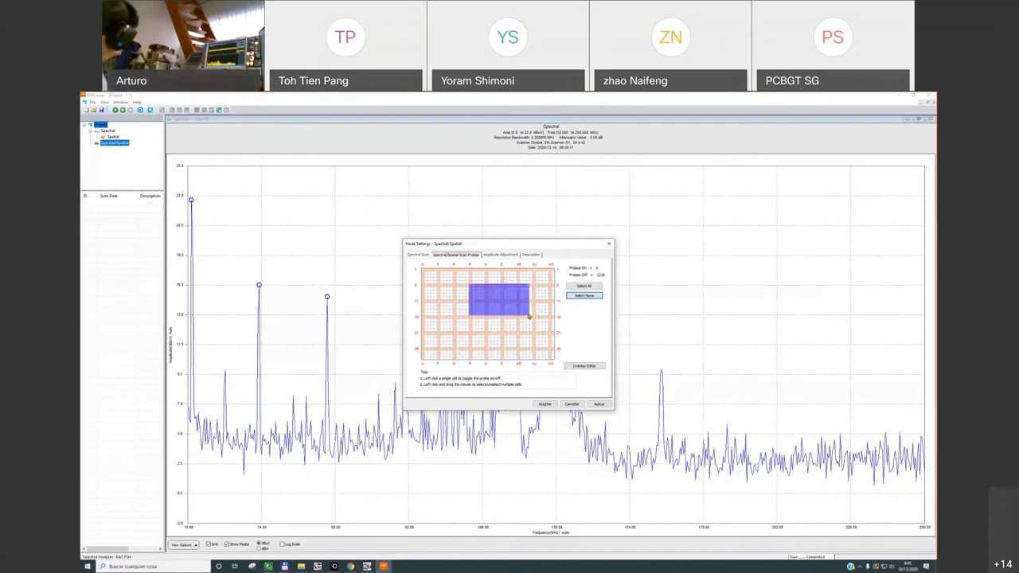
left_click_drag(528, 317, 527, 333)
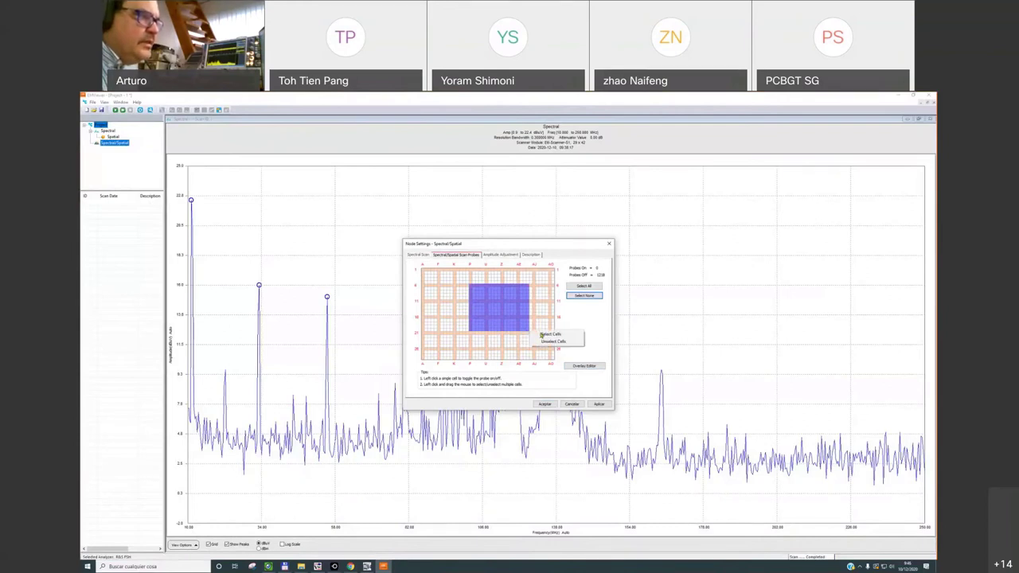
left_click(544, 333)
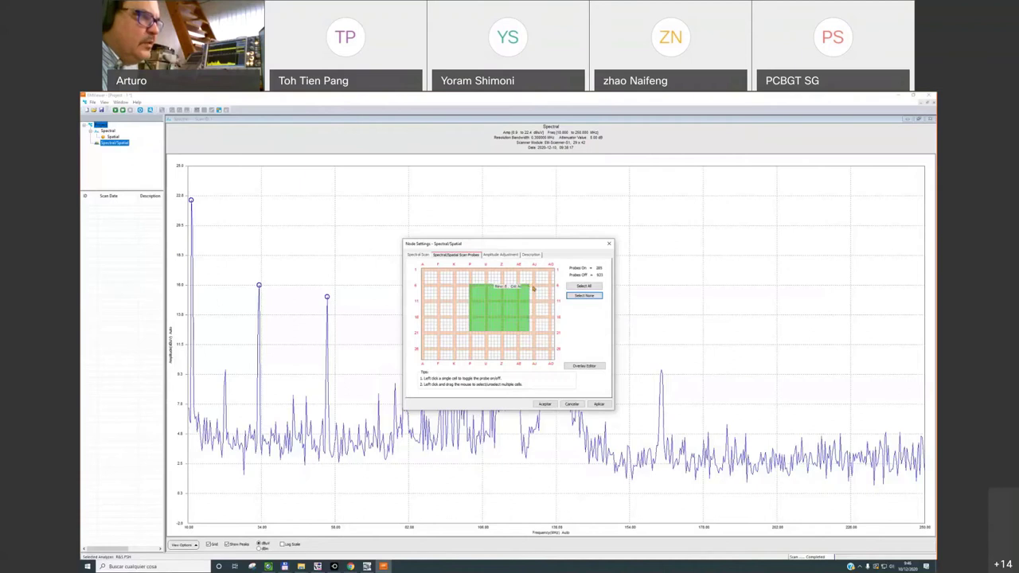
left_click_drag(528, 288, 532, 333)
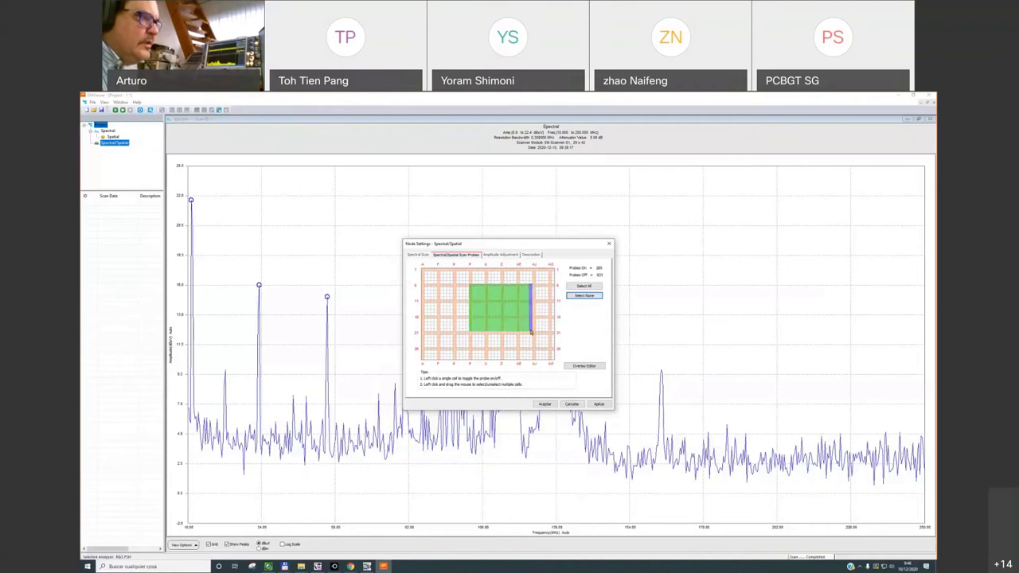
left_click(560, 334)
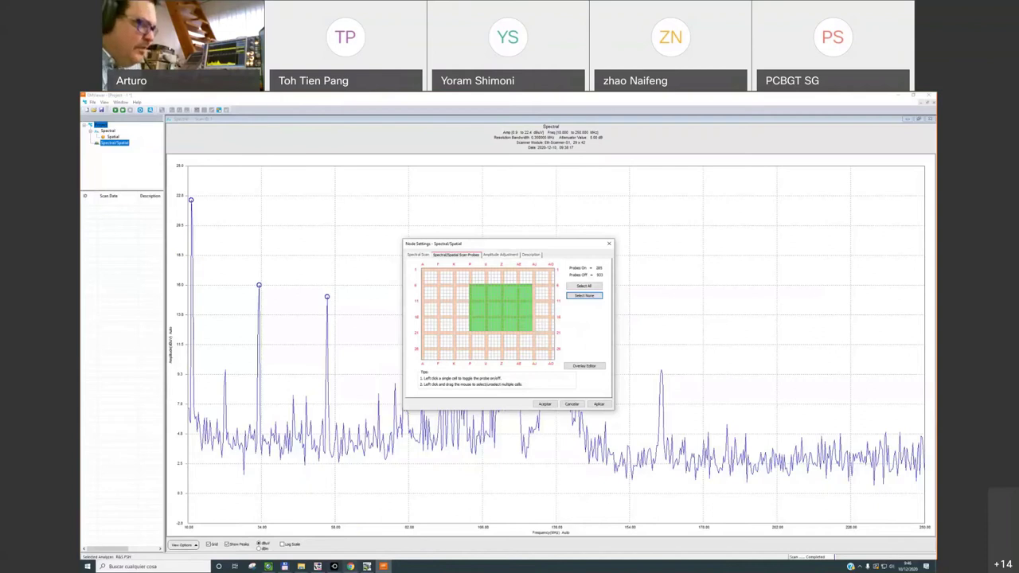
left_click(366, 566)
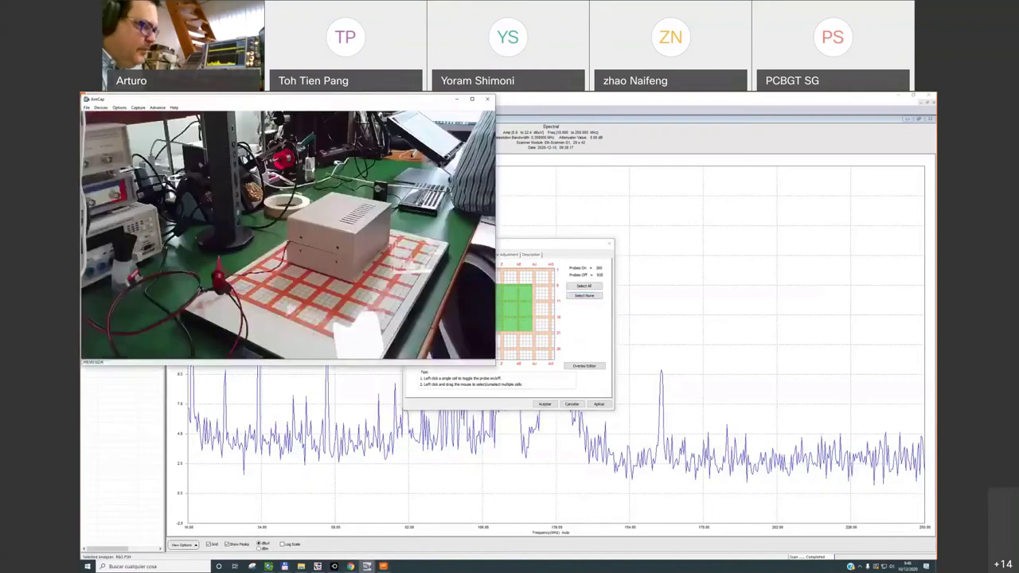
left_click(267, 566)
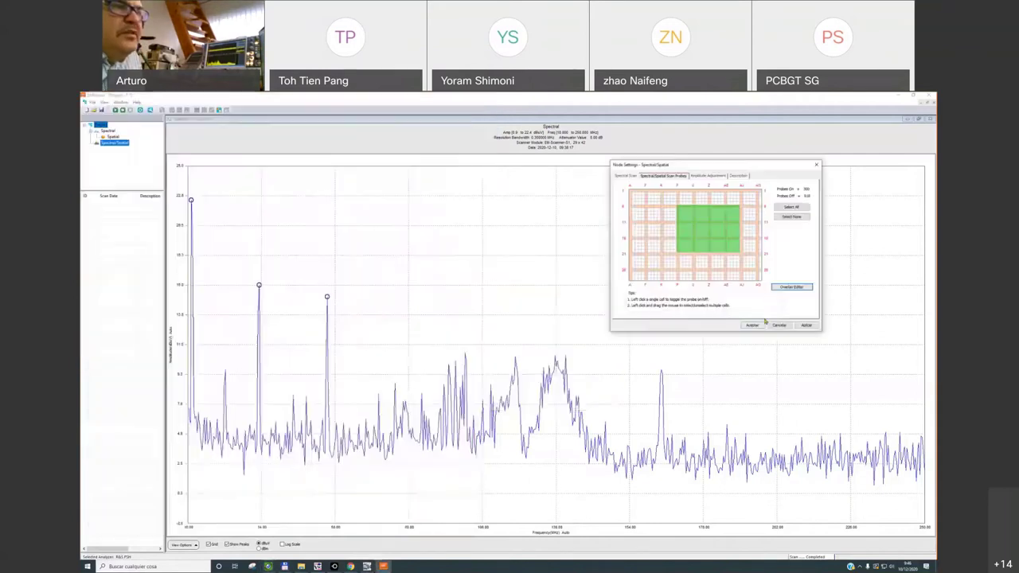
left_click(751, 324)
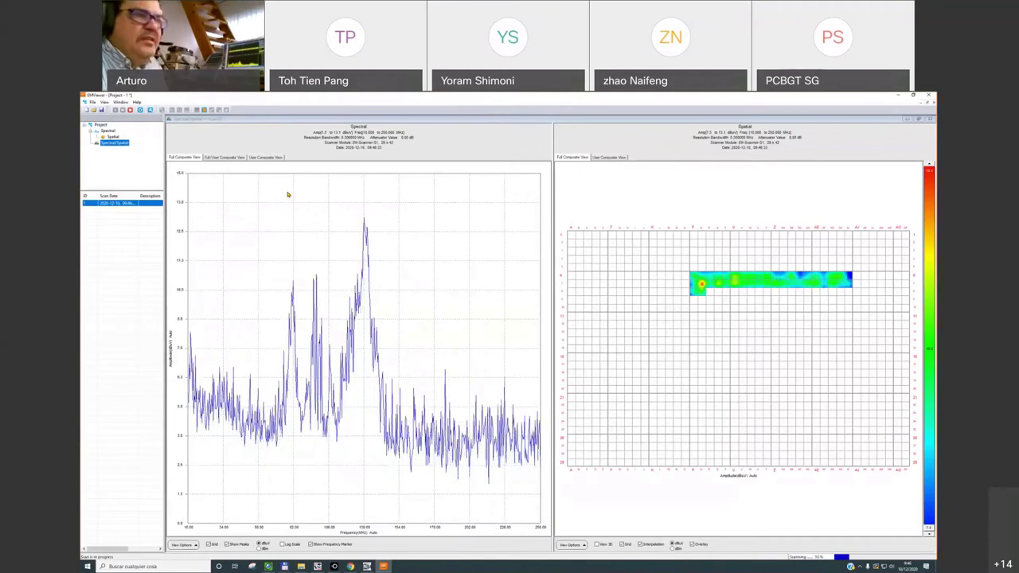
Step: Run the spectral/spatial scan to completion and zoom in on the scanned area of the heat map
mouse_move(712, 291)
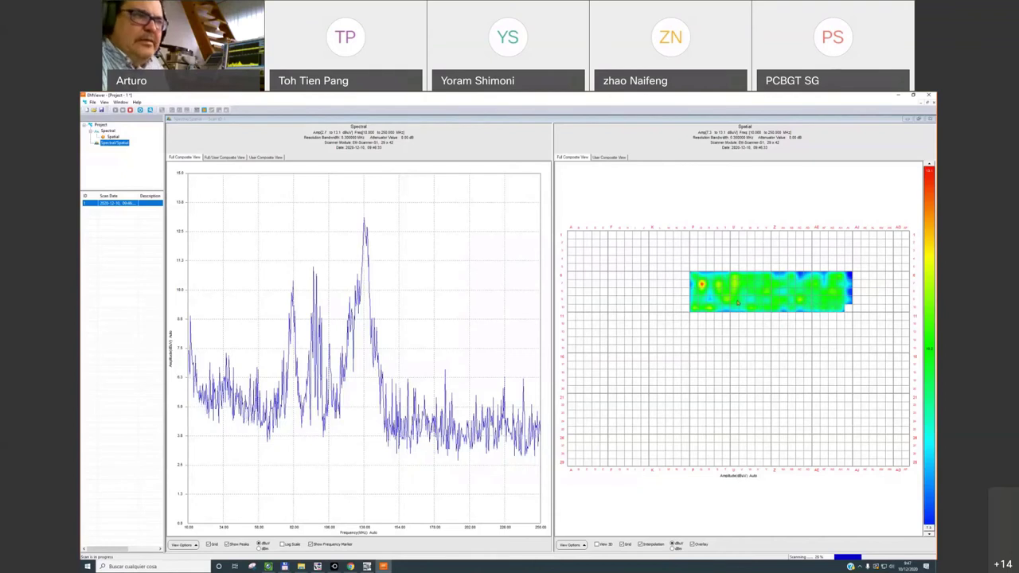
mouse_move(832, 300)
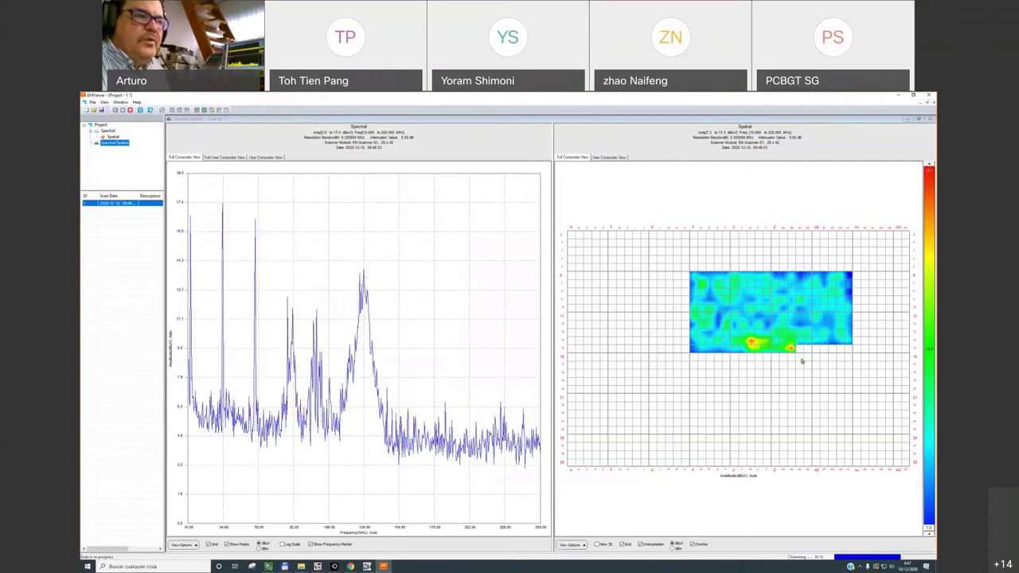
mouse_move(746, 354)
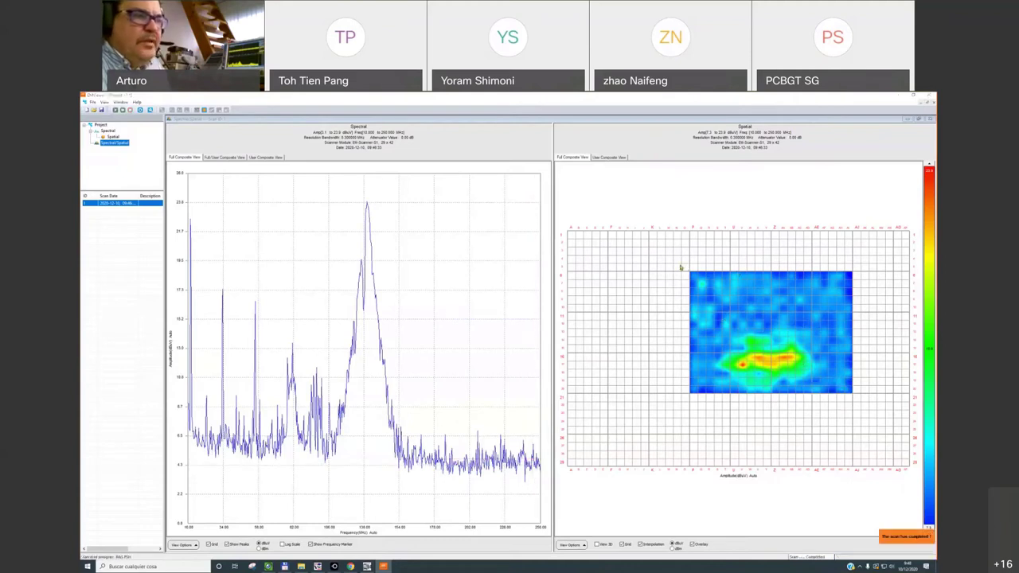
left_click_drag(681, 267, 862, 408)
Step: Open the overlay editor for the spectral/spatial scan, fit the enclosure photo to the scanned area and accept the overlay
right_click(837, 465)
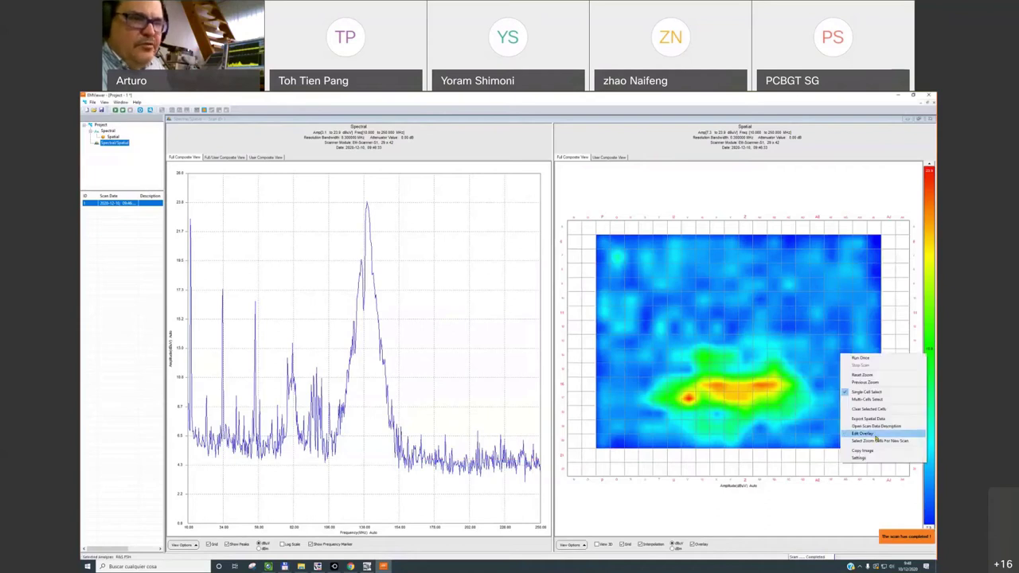
left_click(871, 435)
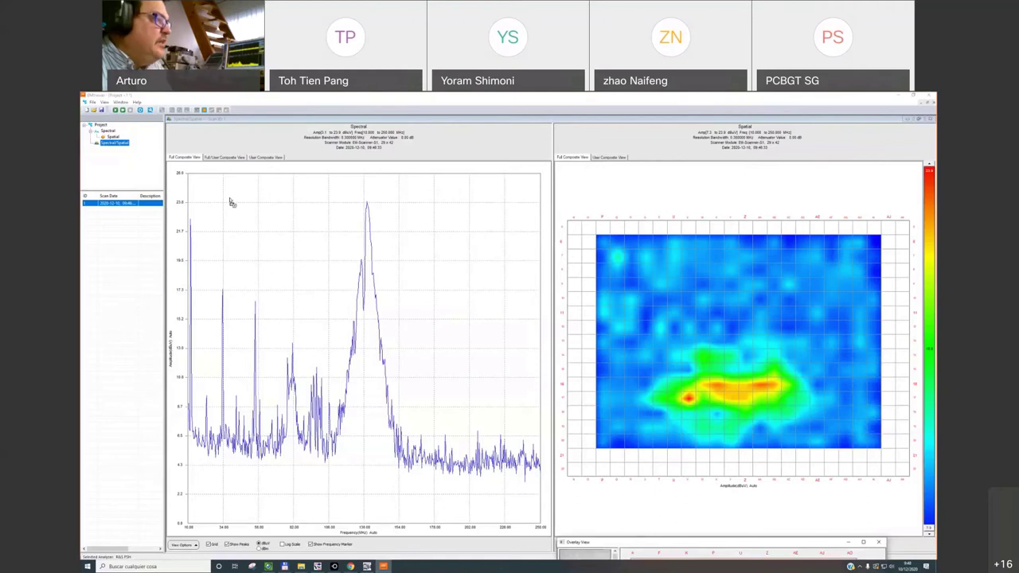
left_click_drag(382, 229, 359, 215)
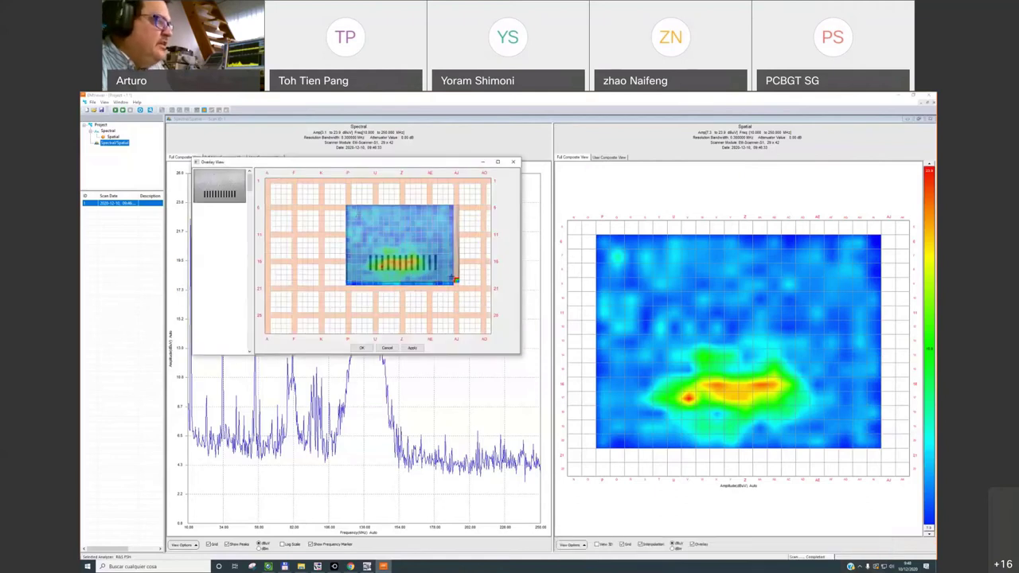
left_click_drag(452, 277, 451, 283)
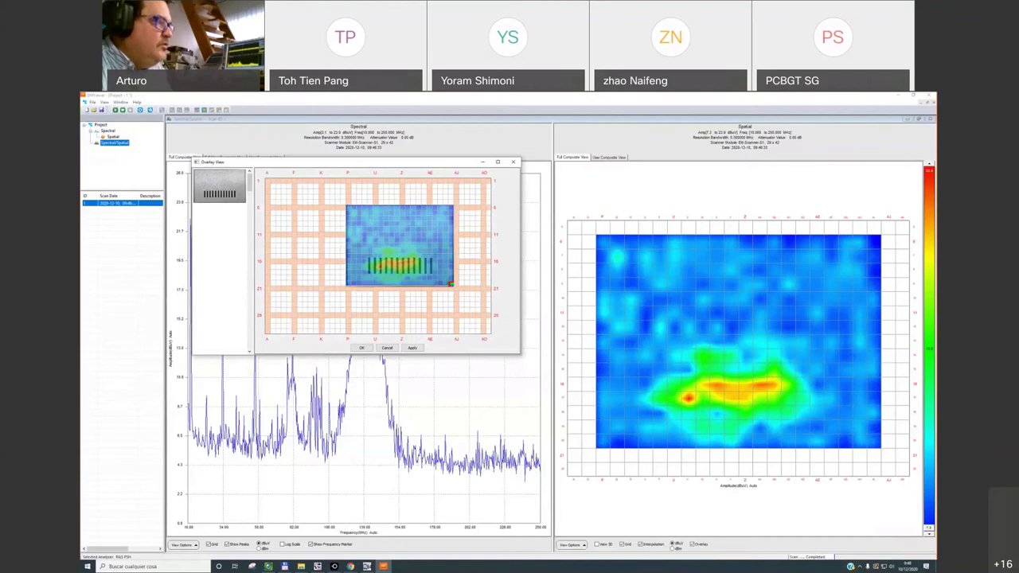
left_click(362, 348)
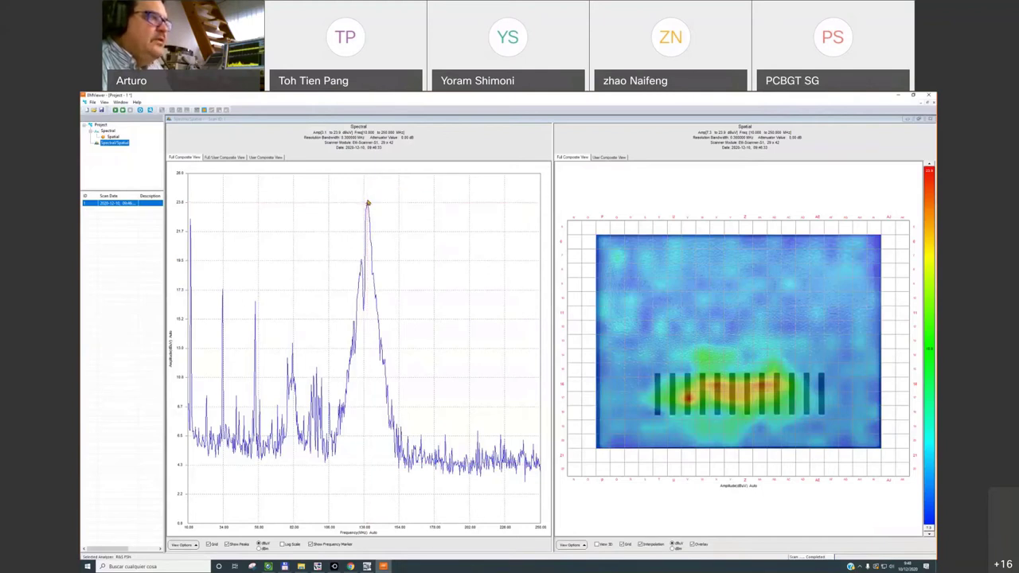
Step: Show the spatial user composite view and examine the emission maps of the first, third and second narrow low-frequency peaks
left_click(609, 158)
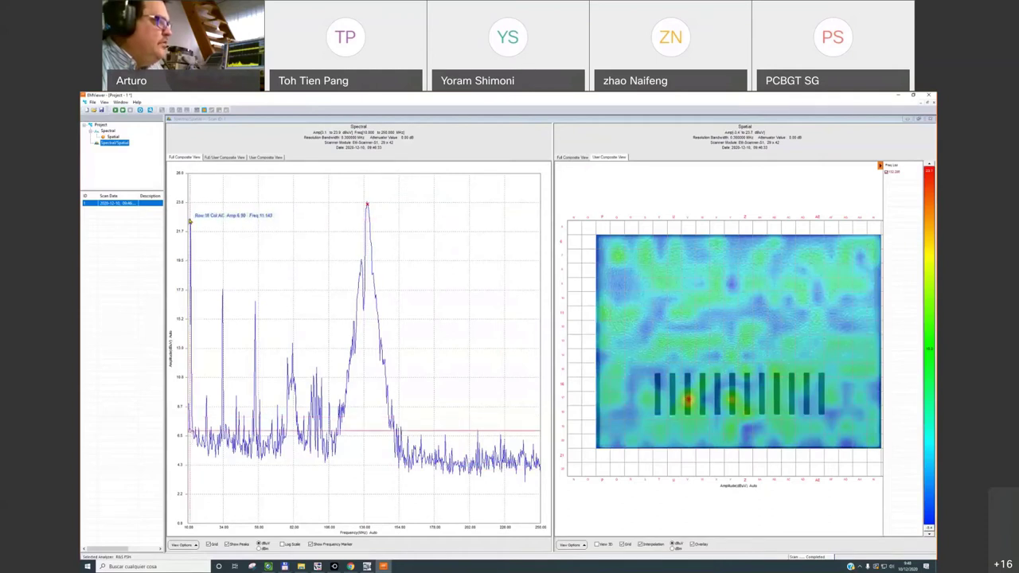
left_click(191, 221)
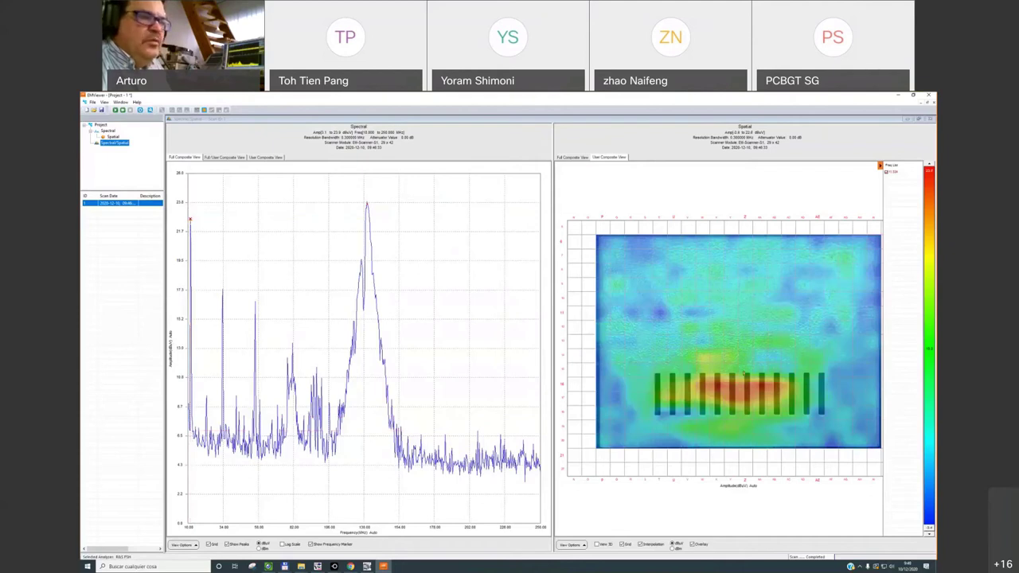
left_click(256, 302)
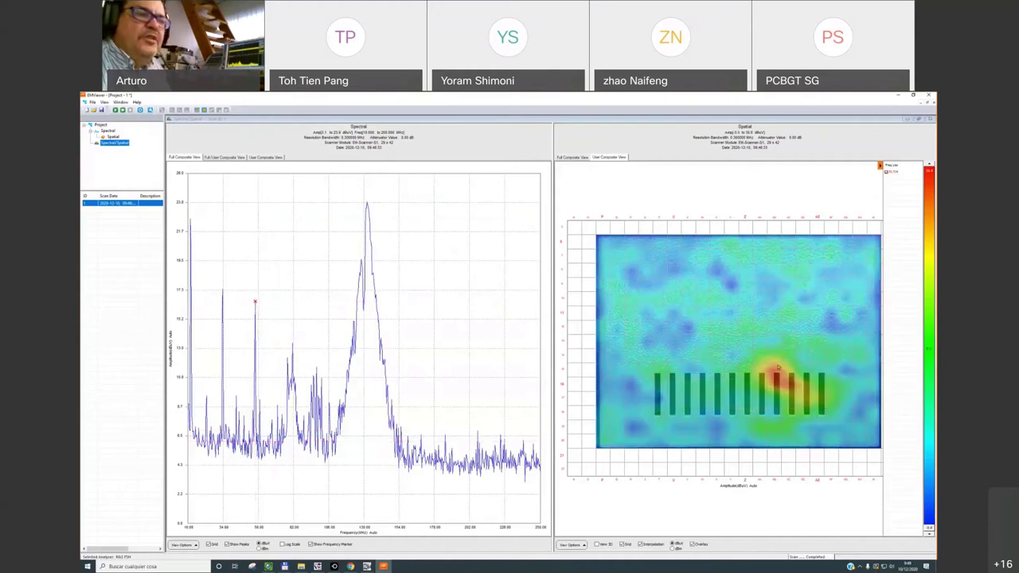
left_click(223, 292)
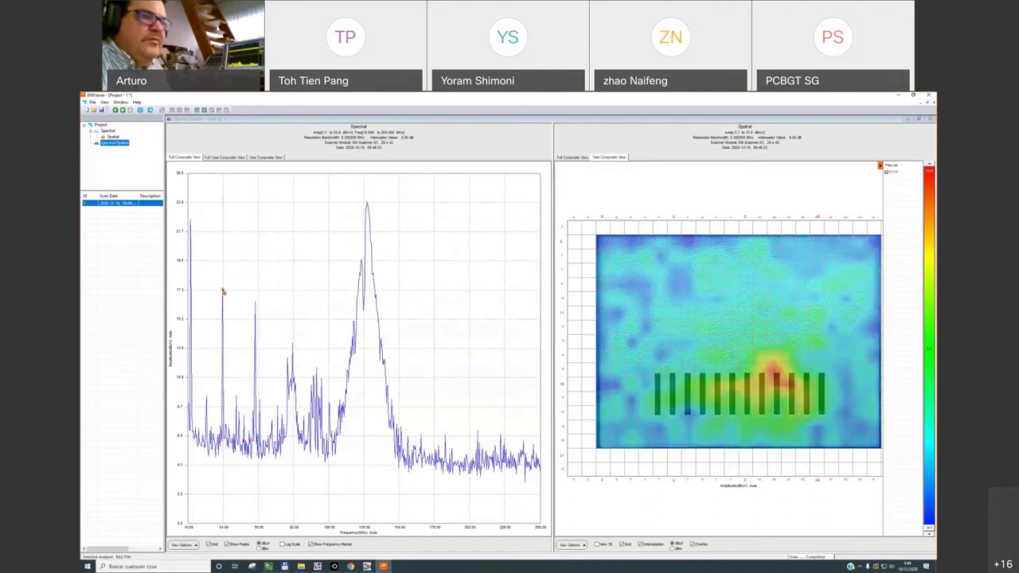
mouse_move(777, 393)
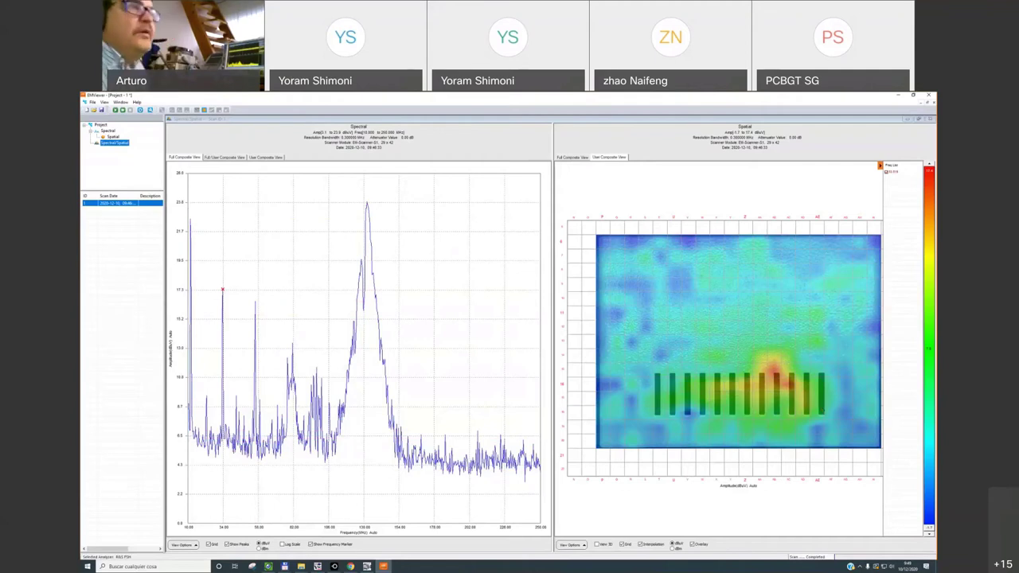
Step: In the restored window, switch the new spatial scan from 3D to the 2D map and raise its colour scale's lower limit
left_click_drag(706, 94, 781, 130)
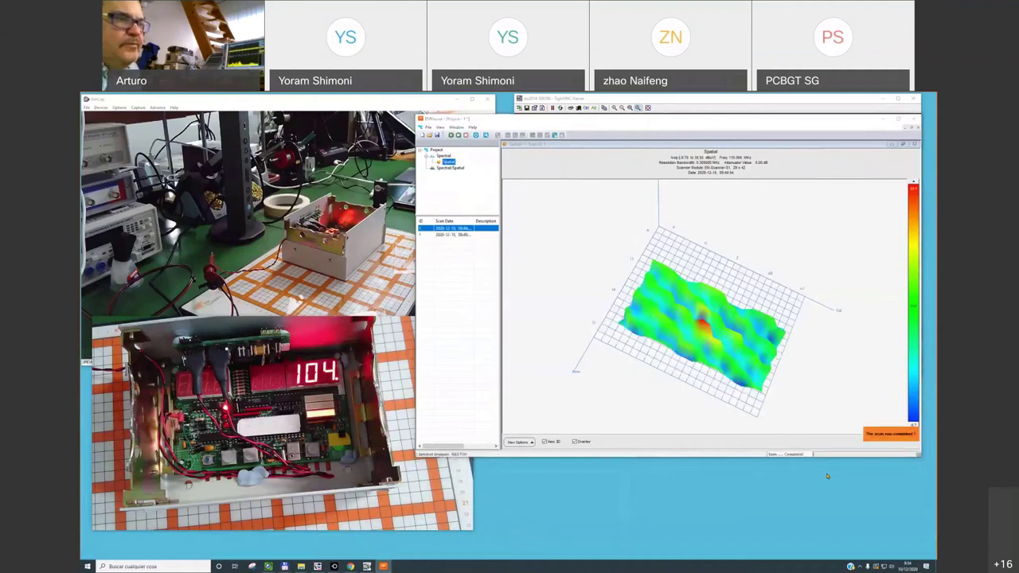
left_click_drag(720, 338, 586, 378)
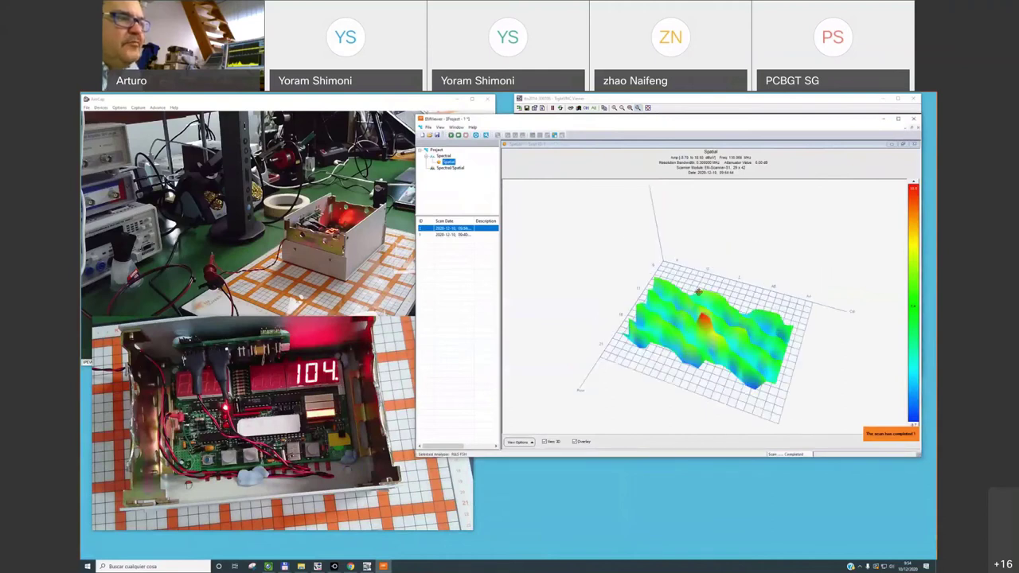
left_click(545, 442)
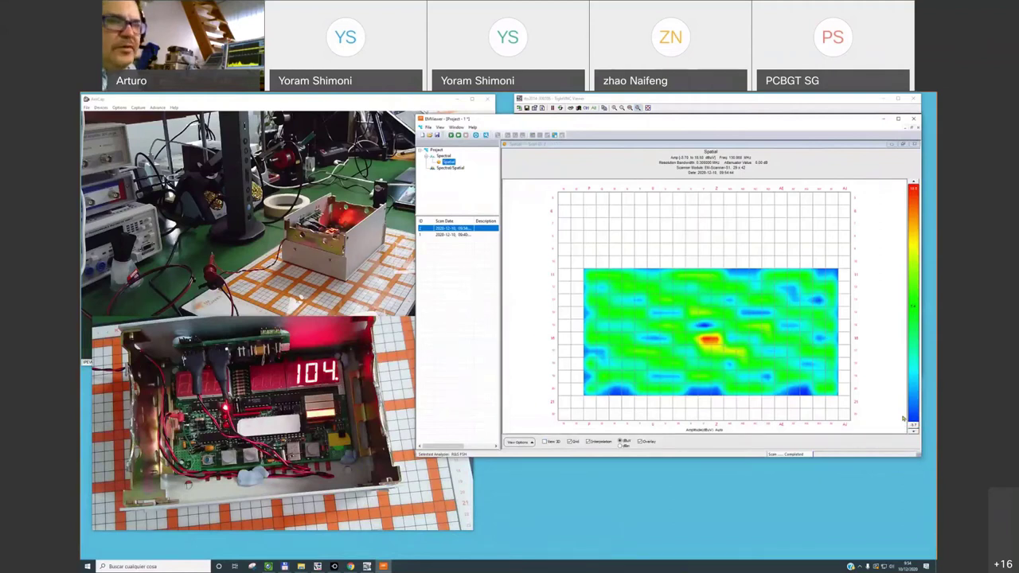
left_click_drag(908, 420, 920, 348)
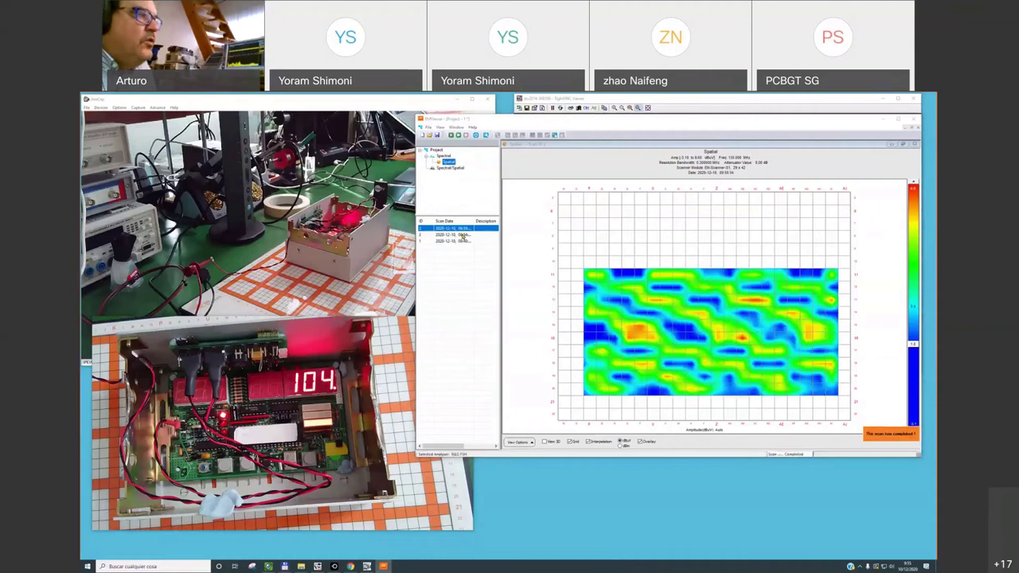
Step: Turn off auto scale amplitude for the second spatial scan and enter a fixed minimum and a maximum of 17
left_click(462, 235)
left_click(519, 442)
left_click(540, 418)
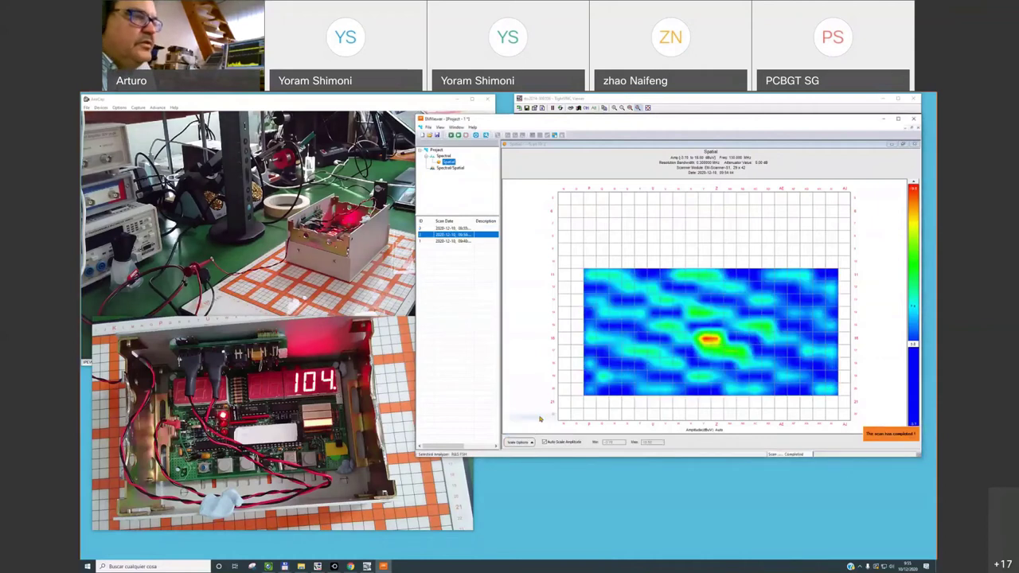
left_click(543, 443)
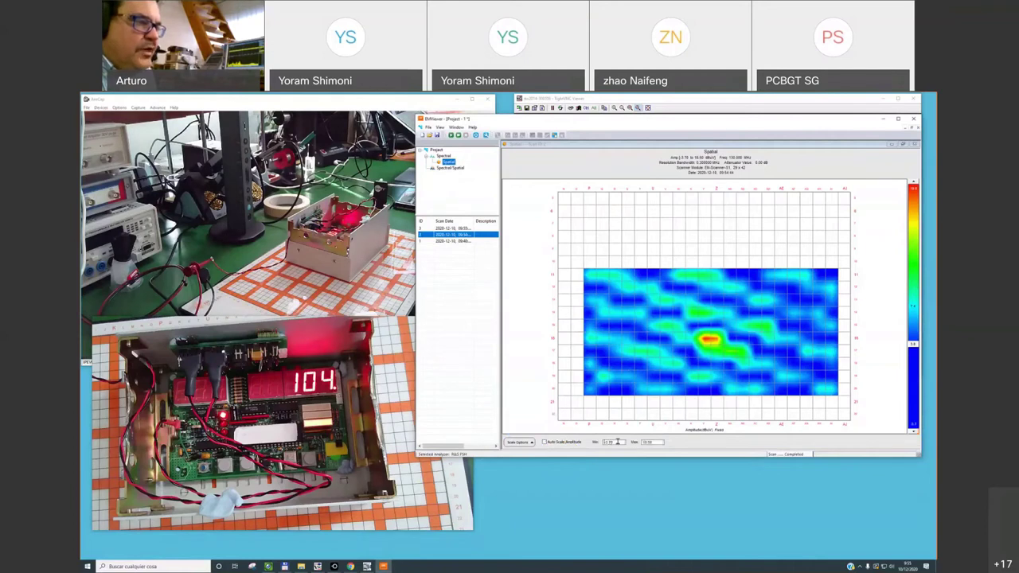
double_click(612, 441)
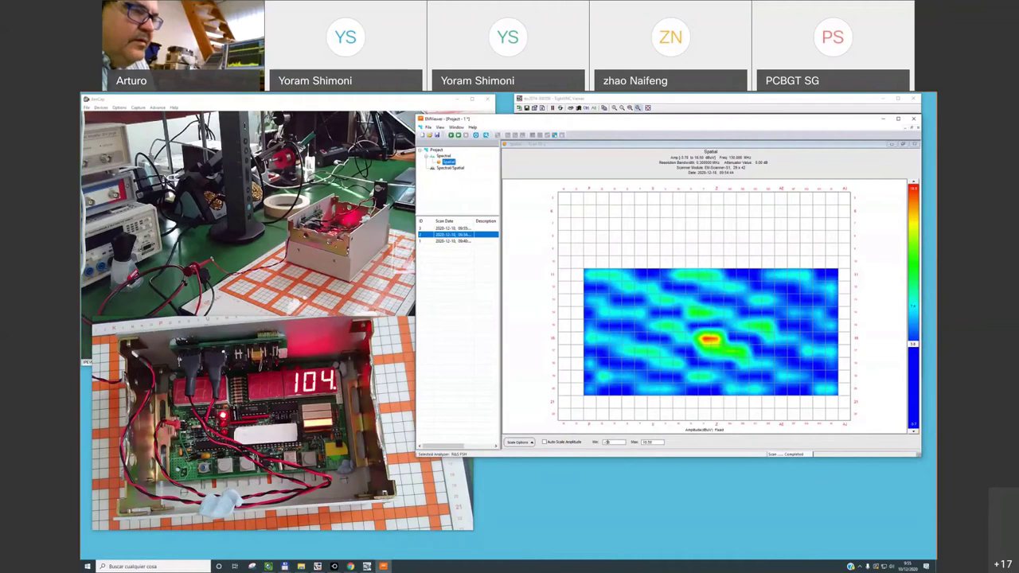
double_click(651, 442)
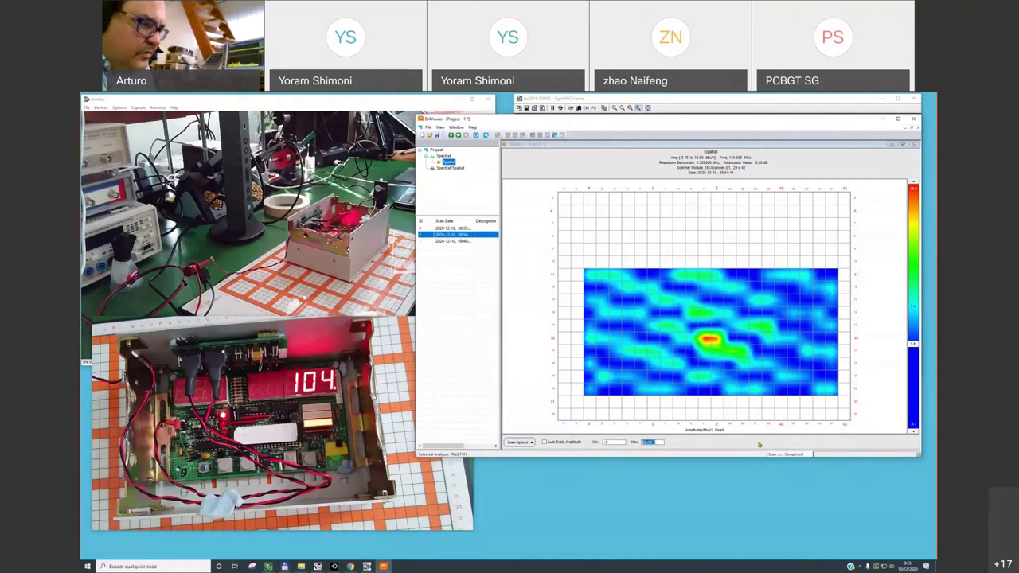
type("1")
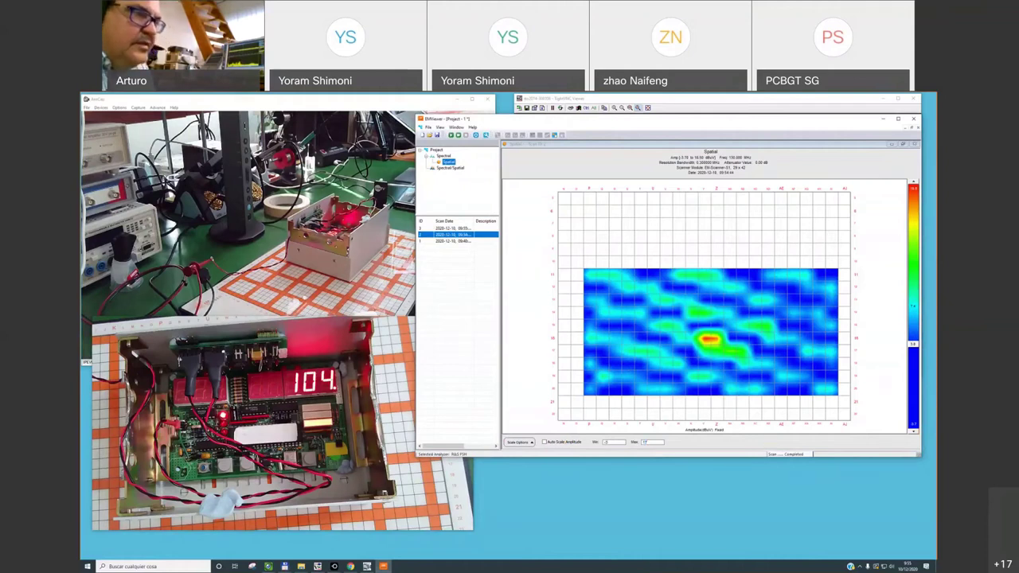
key("Return")
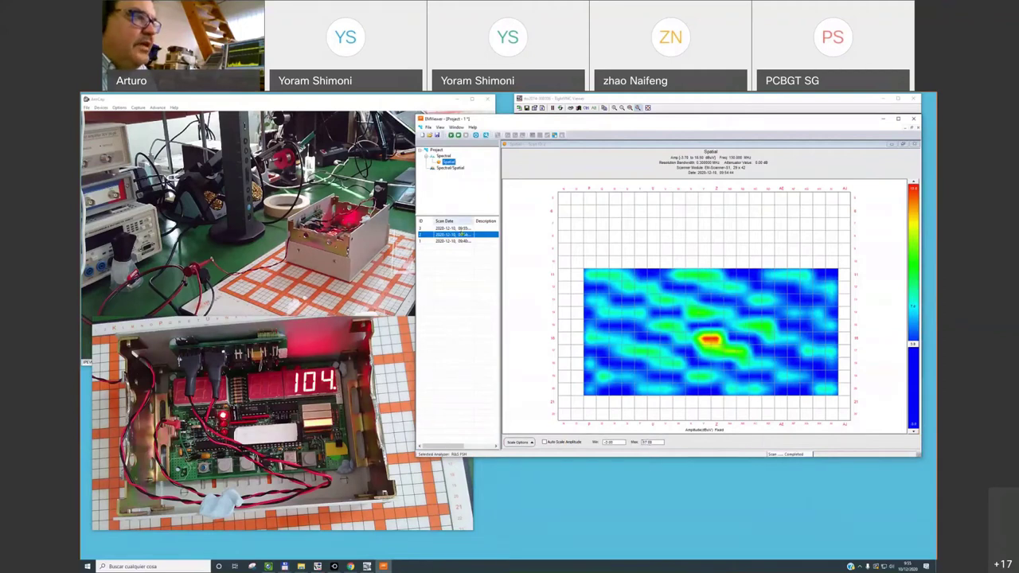
Step: Give the third spatial scan a fixed amplitude scale with the second scan's minimum and a maximum of 17
left_click(544, 442)
double_click(611, 443)
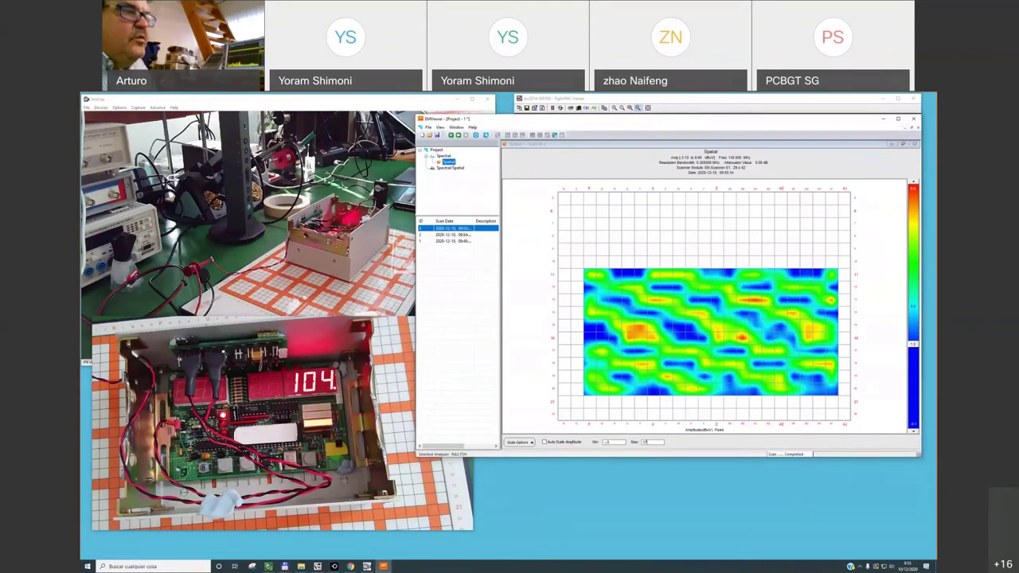
key("Return")
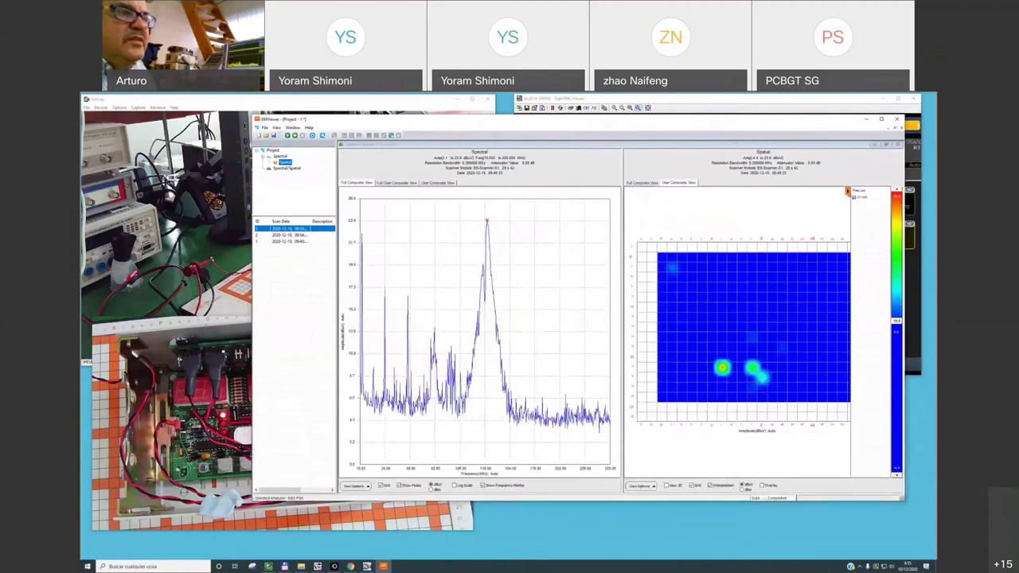
Step: Alternate between the second and third spatial scans to compare their maps, and shift the EMViewer window to uncover the camera views
left_click(300, 235)
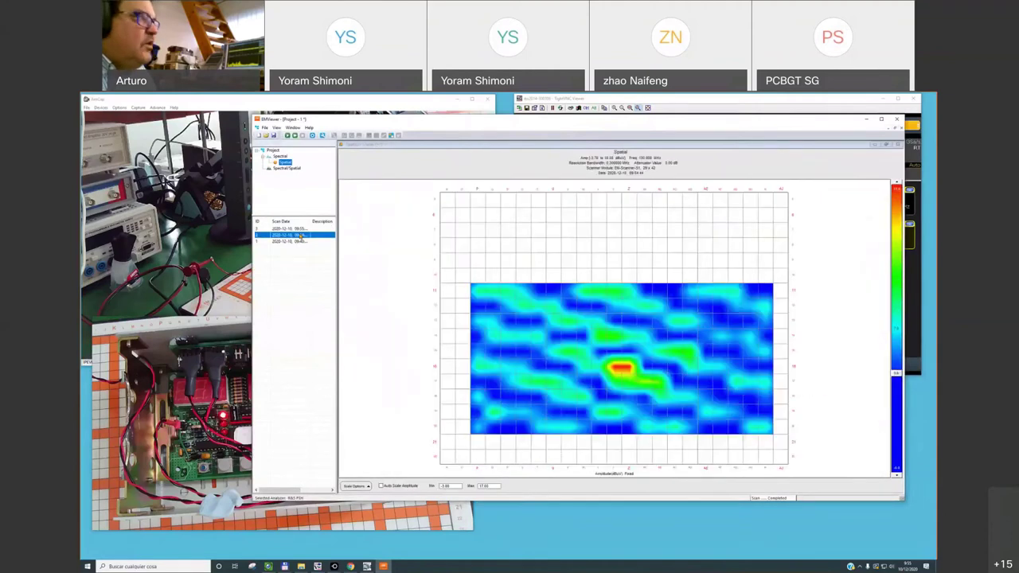
left_click(297, 230)
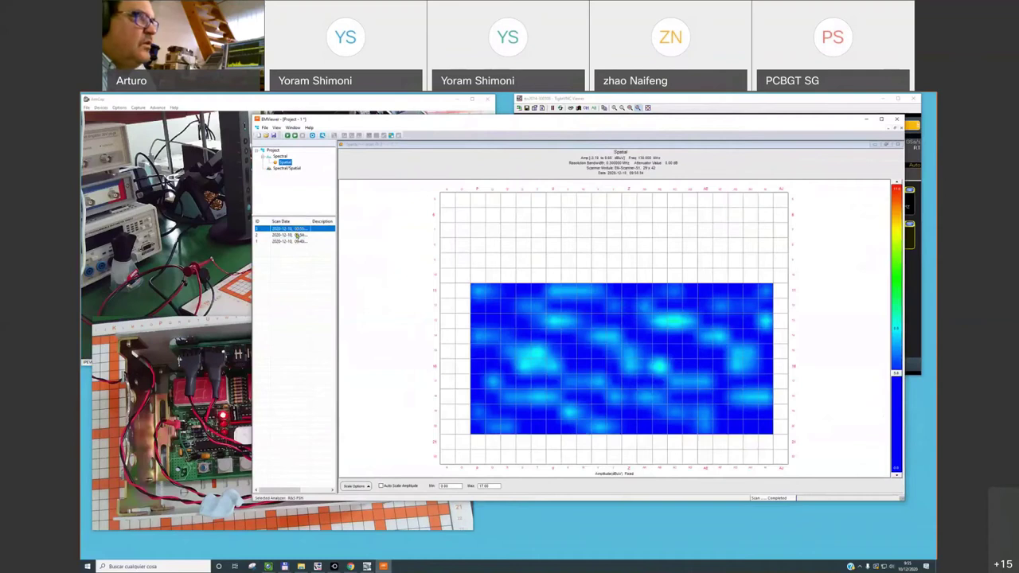
left_click(296, 236)
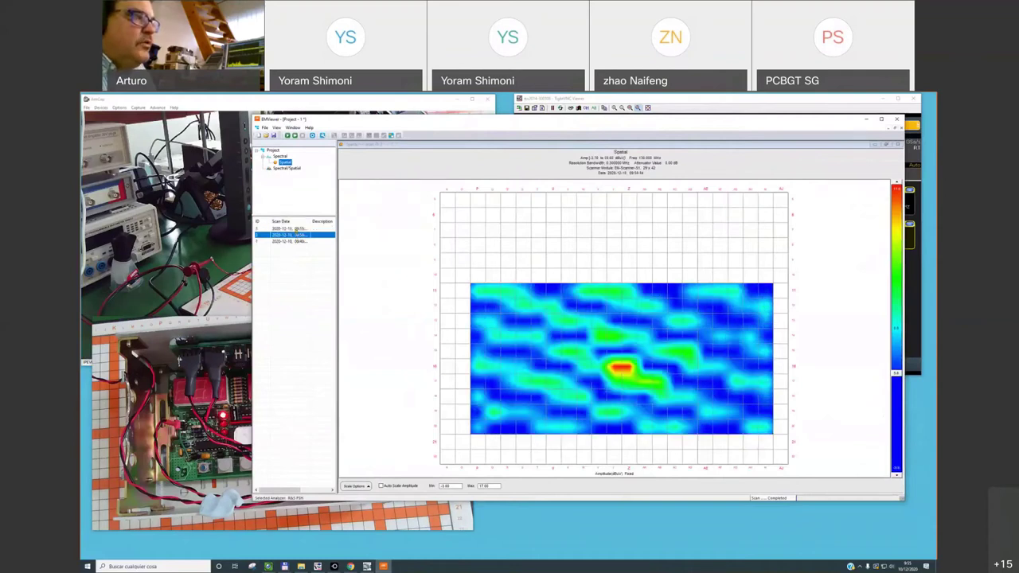
left_click(296, 229)
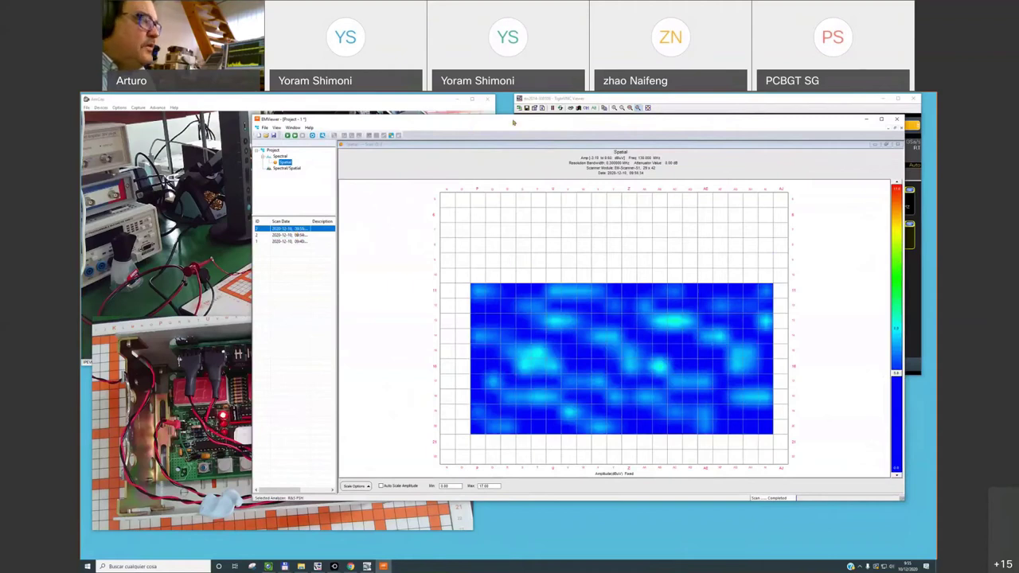
left_click_drag(319, 118, 369, 120)
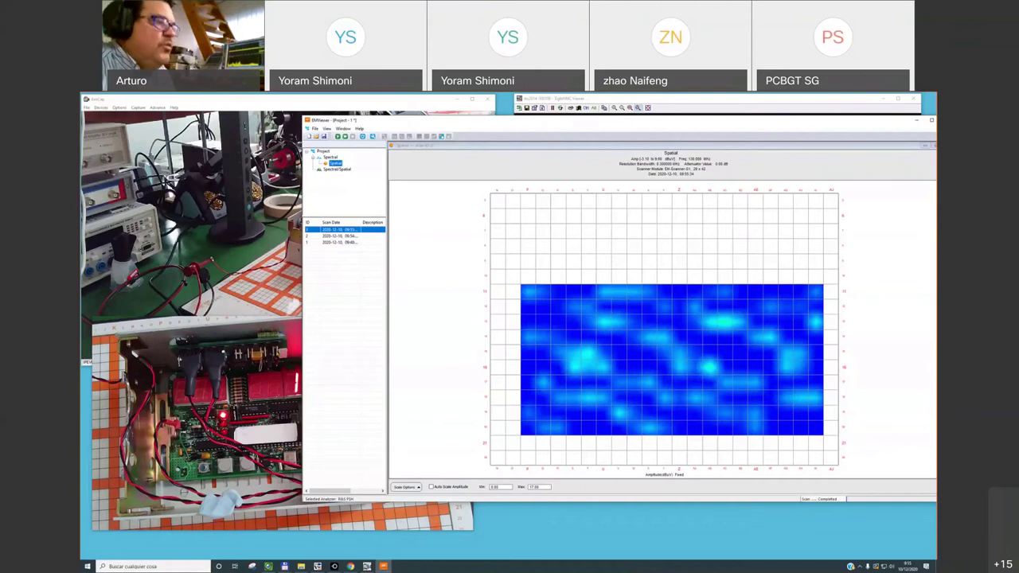
mouse_move(657, 406)
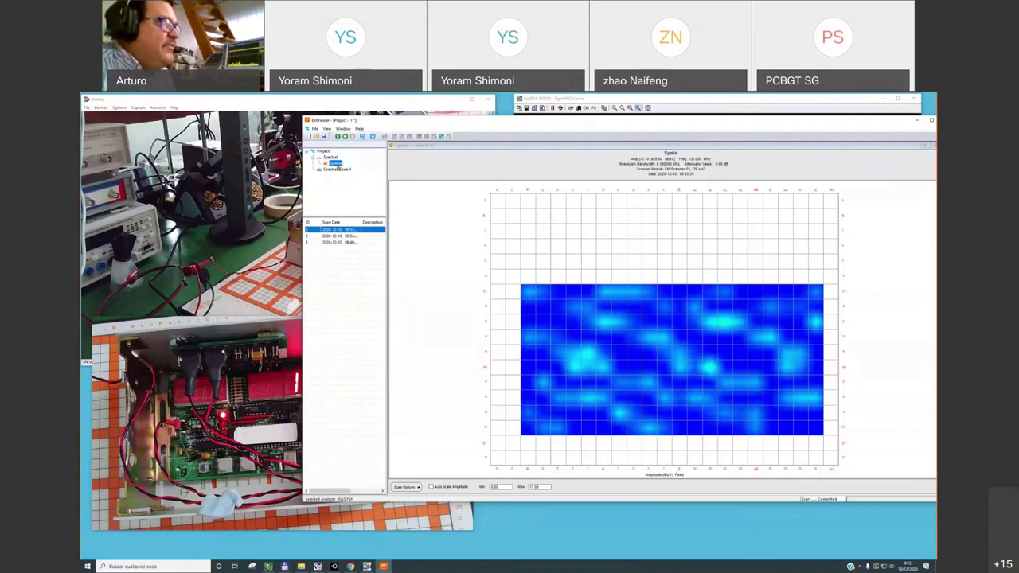
Step: Set the spatial scan's center frequency to 11.06 MHz and accept the settings to run a new scan
right_click(335, 163)
key("Down")
key("Return")
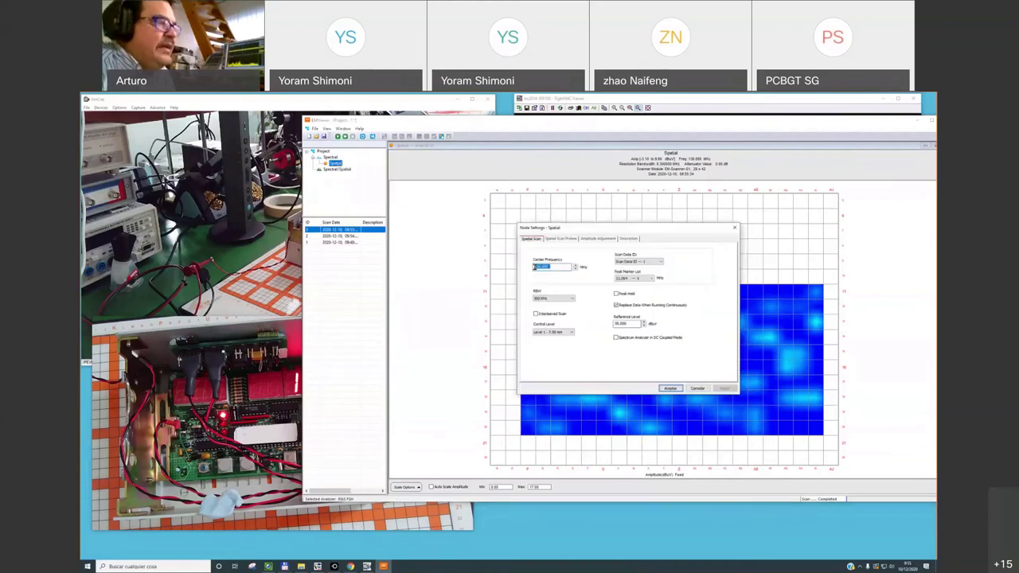
type("11.5")
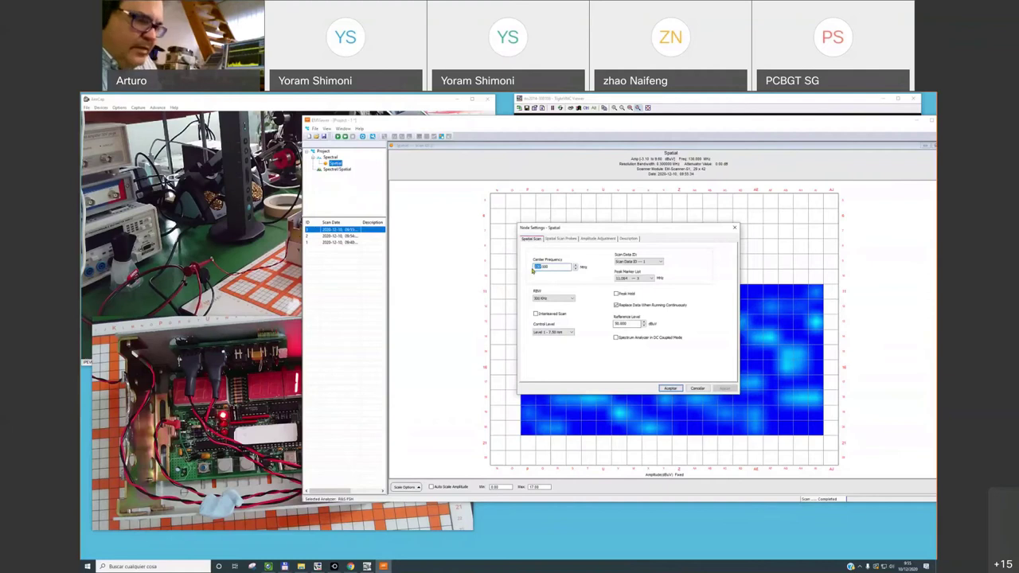
type("0")
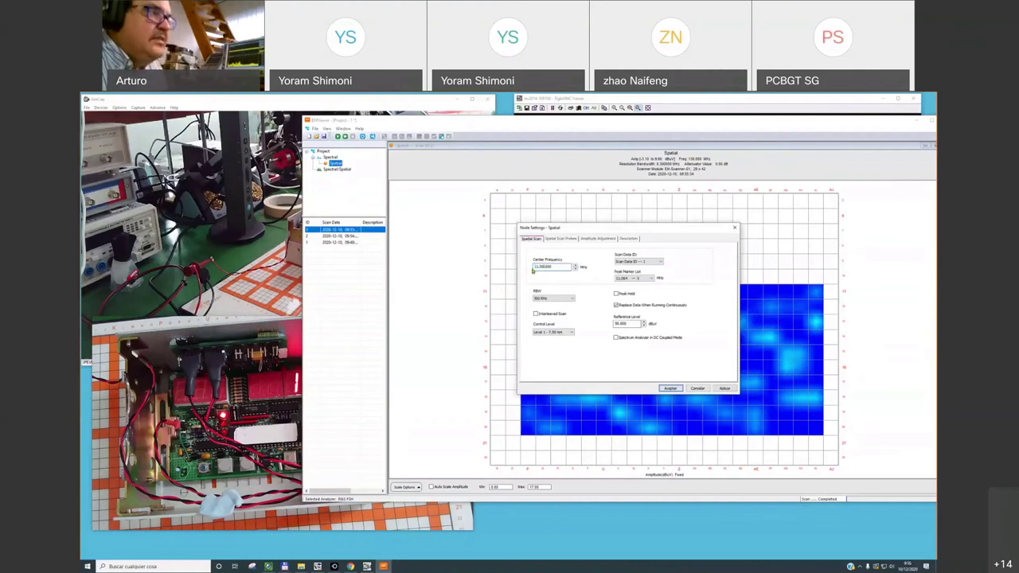
key("BackSpace")
key("BackSpace")
key("BackSpace")
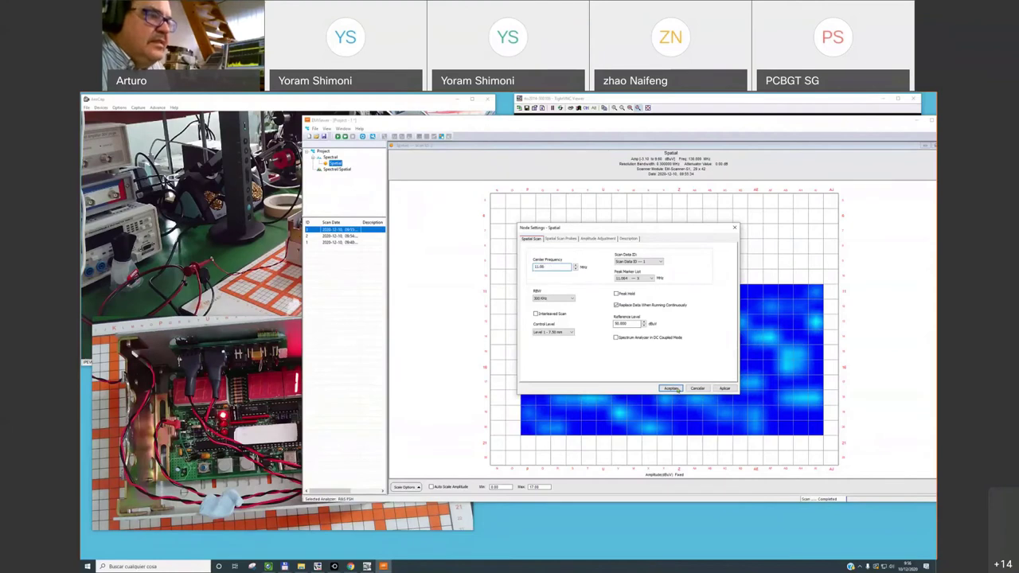
left_click(676, 389)
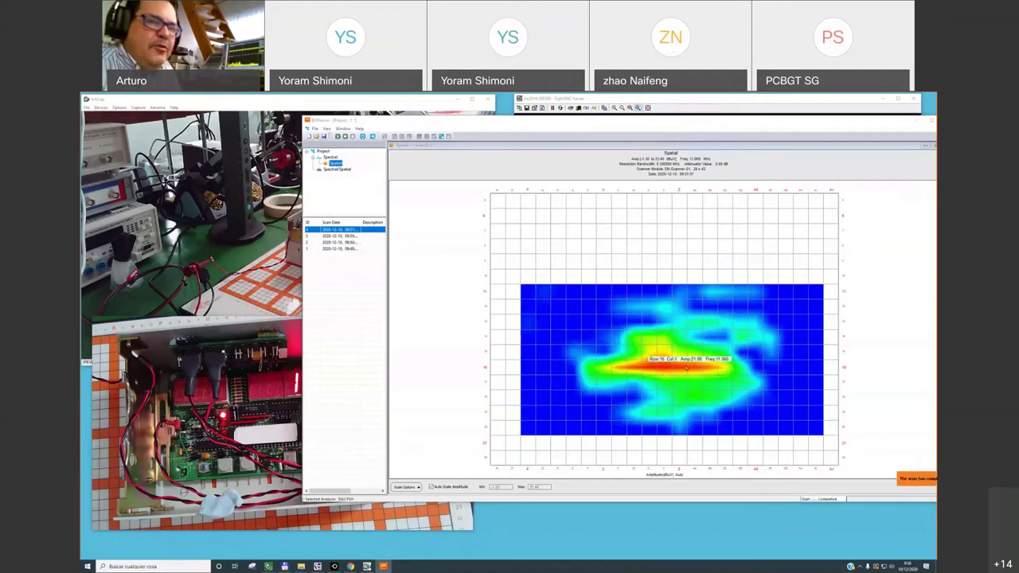
Step: Switch to the LetsView whiteboard window to show the sketch of the enclosure slot and wires
key("alt+Tab")
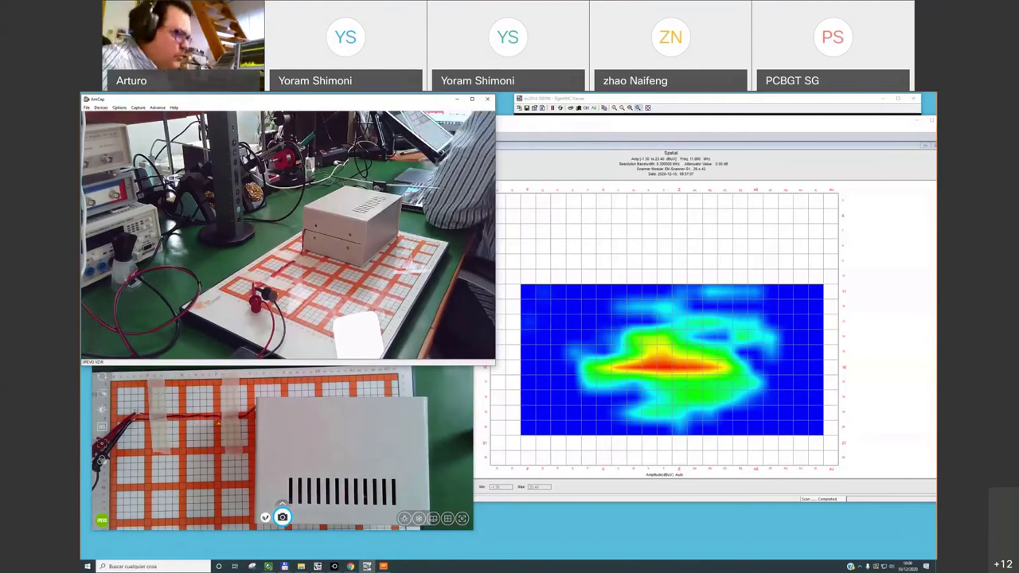
mouse_move(334, 566)
left_click(381, 539)
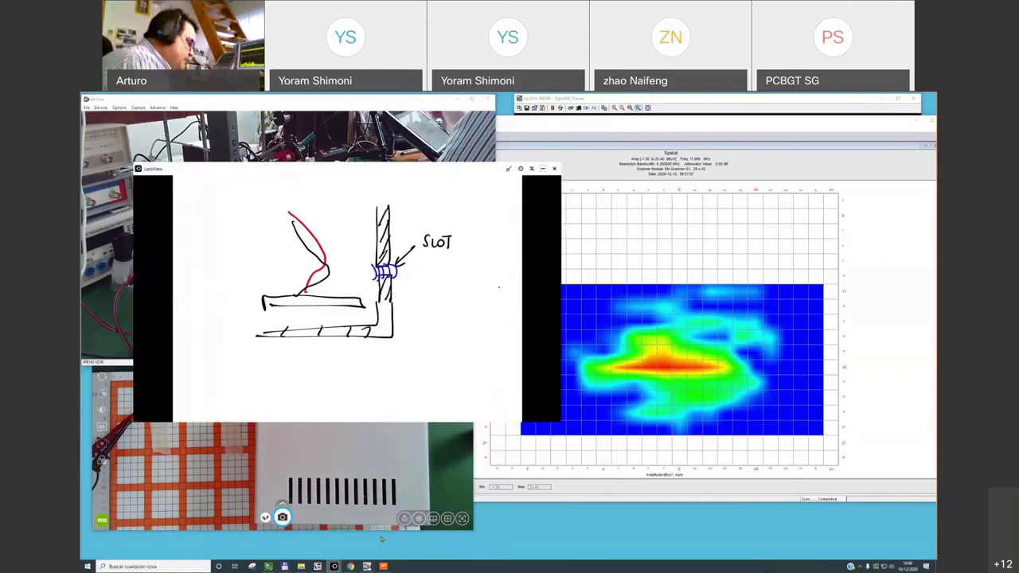
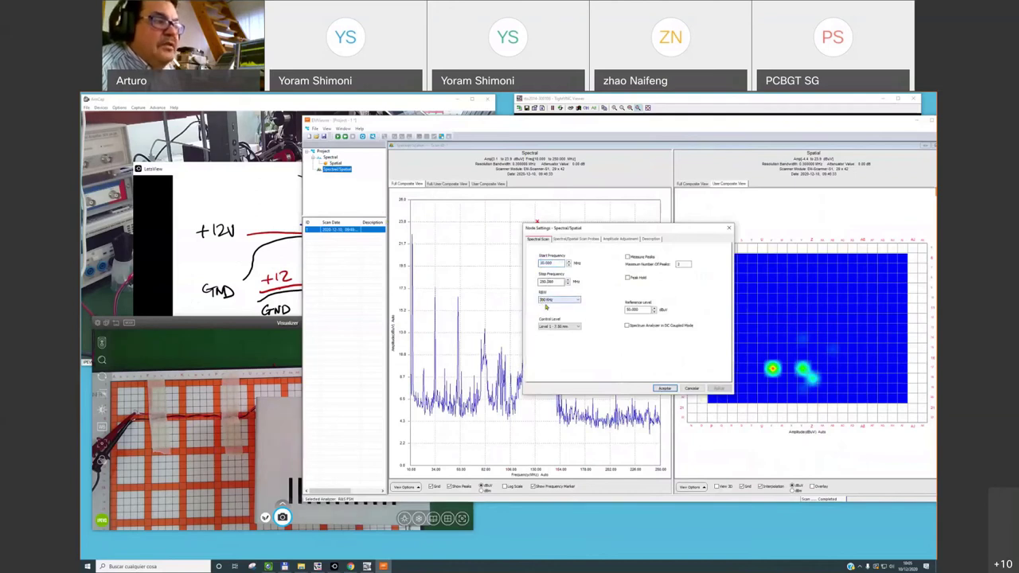
Step: Clear the spectral/spatial scan's probe selection, select two adjoining cell blocks from the grid's first column under the supply cable, and accept
left_click(574, 240)
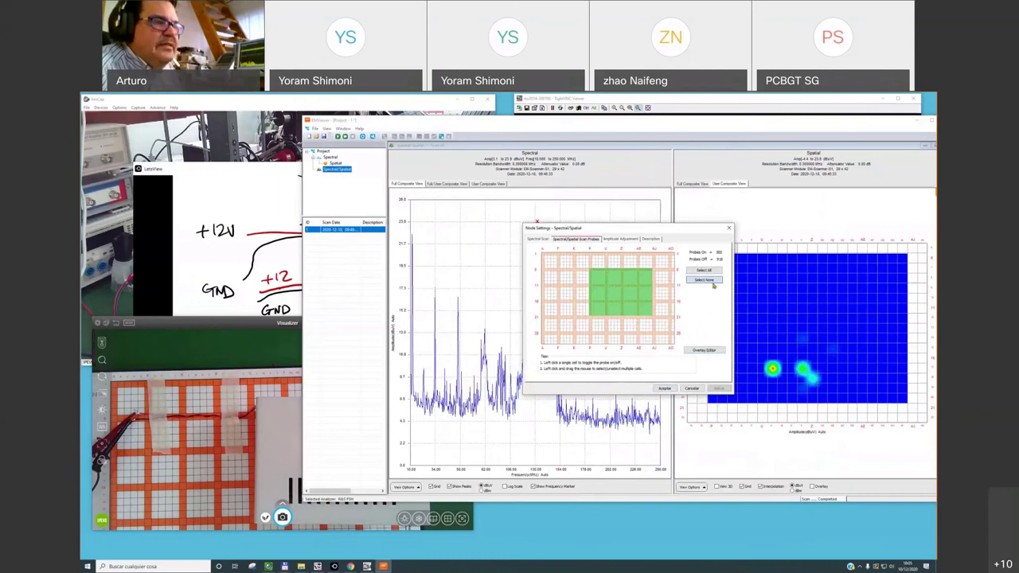
left_click(706, 280)
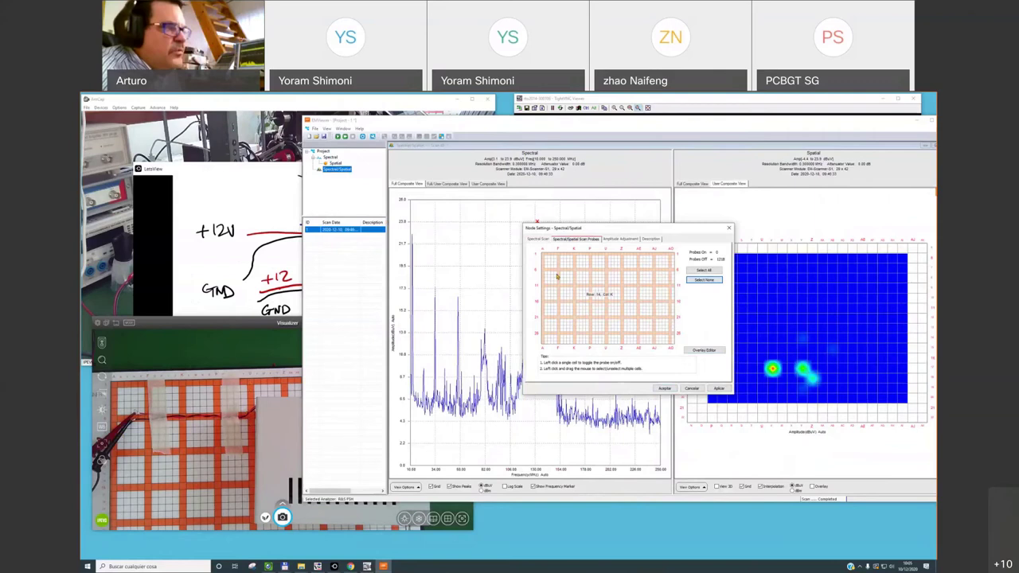
left_click_drag(544, 266, 609, 278)
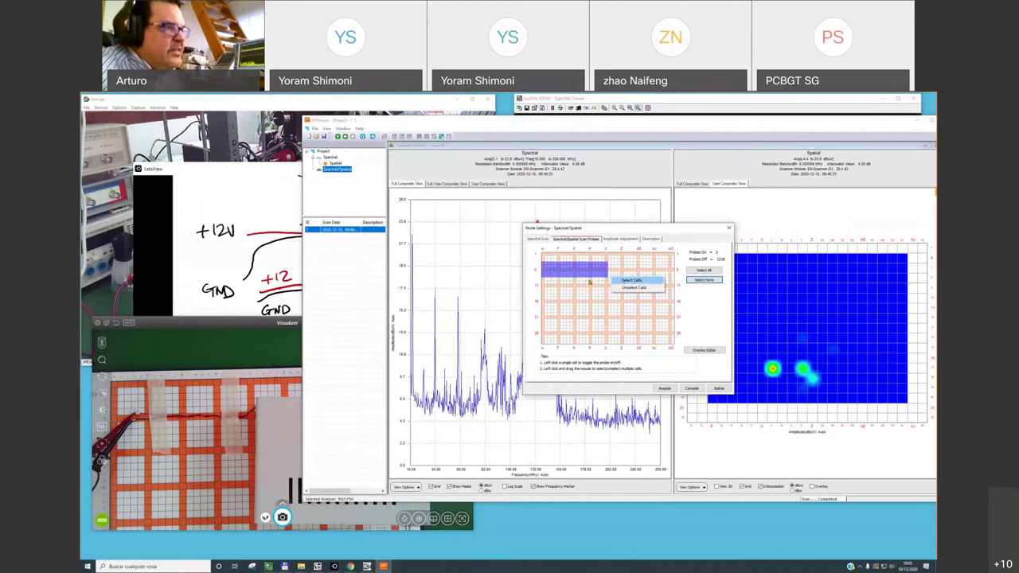
left_click(631, 281)
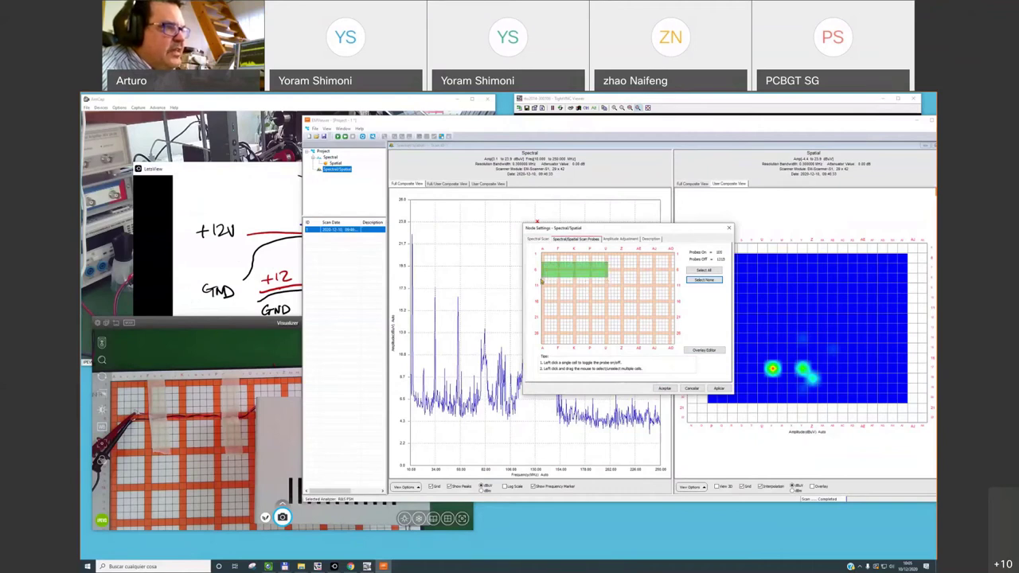
left_click_drag(549, 284, 613, 282)
left_click(617, 283)
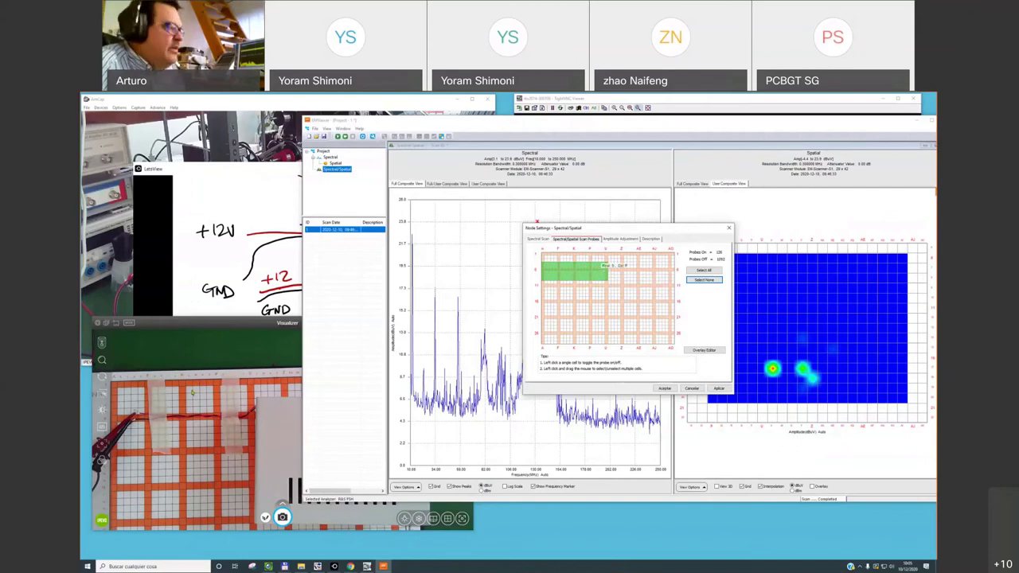
left_click(664, 388)
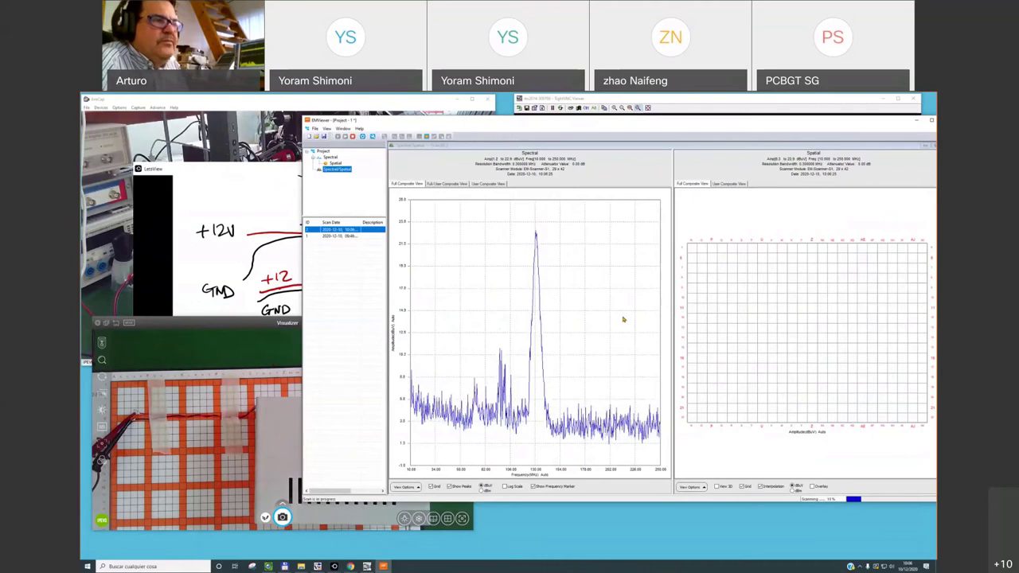
Step: Examine the highest spectral peak and the amplitude readings of the scanned cells while the spectral/spatial scan runs
left_click(536, 242)
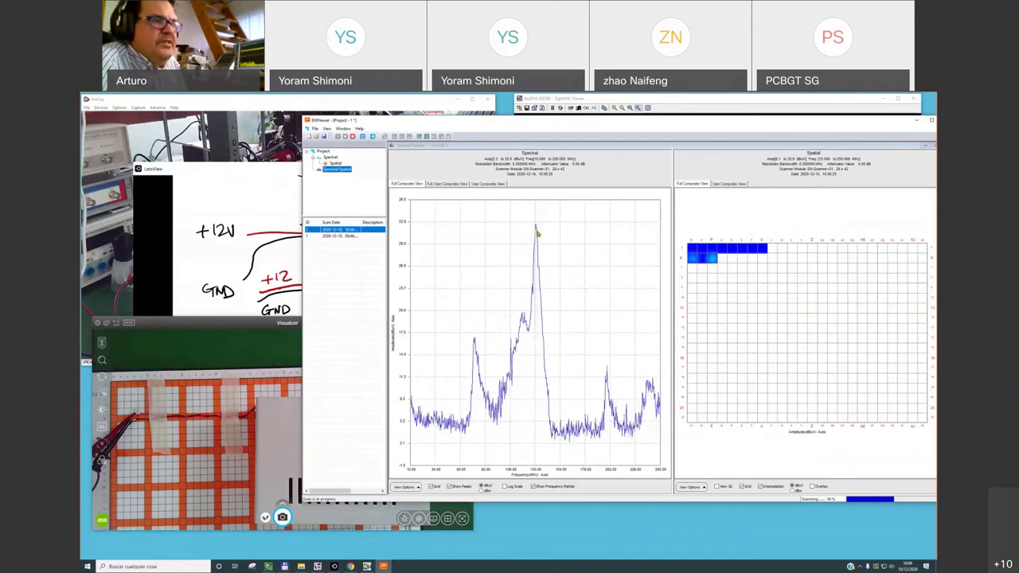
mouse_move(740, 257)
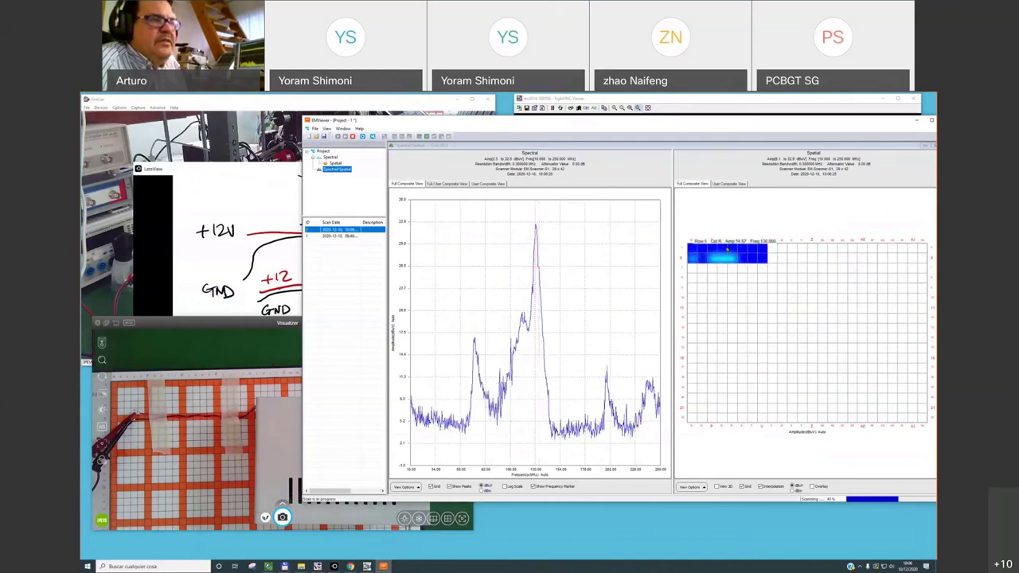
mouse_move(690, 251)
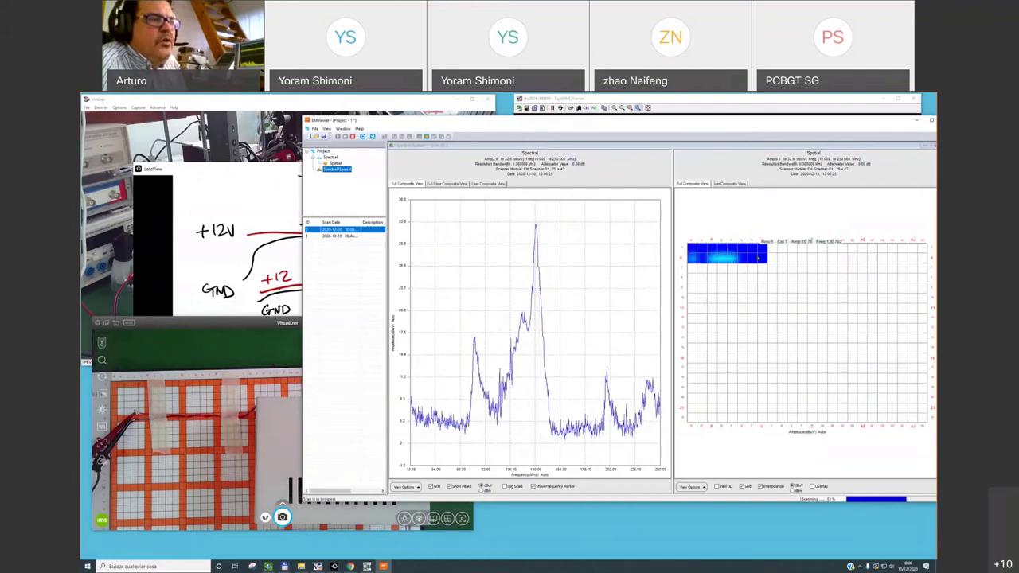
Step: Reset the spatial map's zoom and zoom in on the newly scanned cable area
right_click(767, 306)
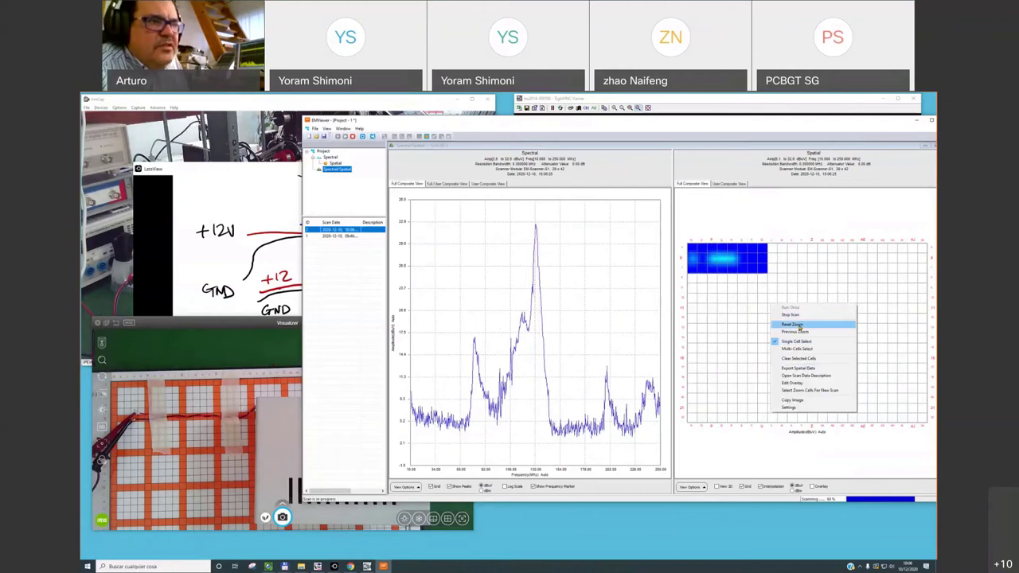
left_click(796, 325)
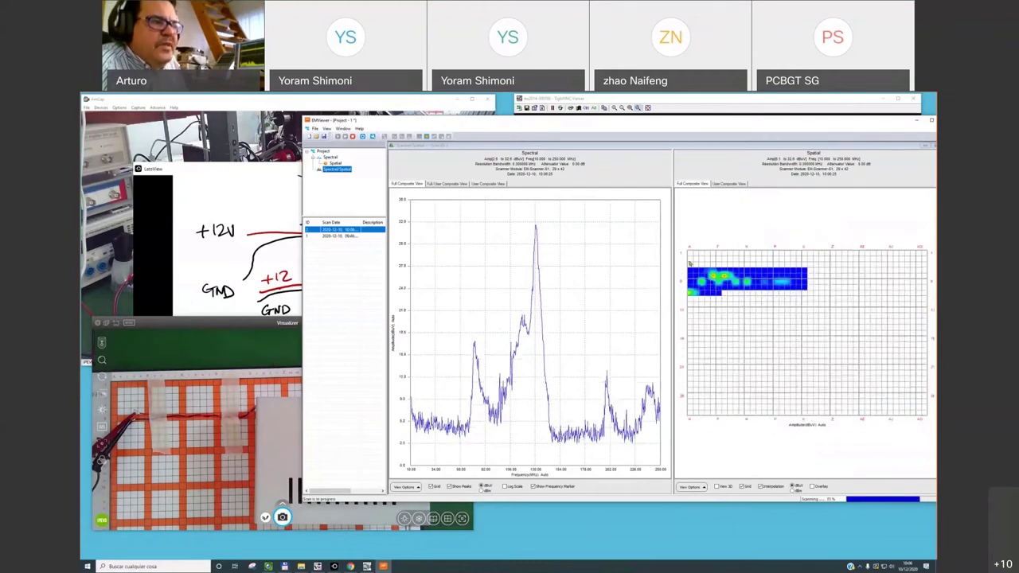
left_click_drag(689, 262, 816, 317)
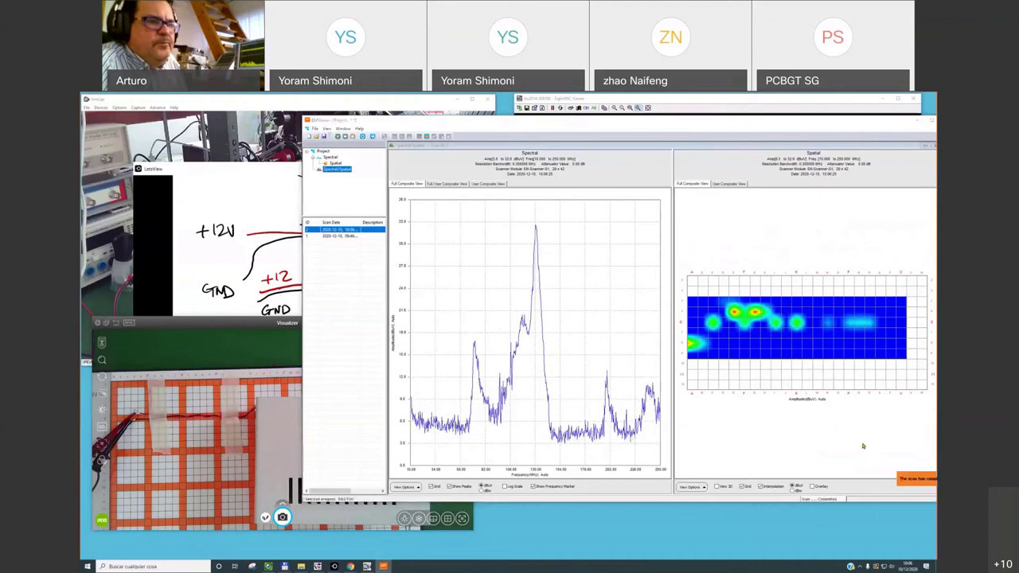
mouse_move(719, 316)
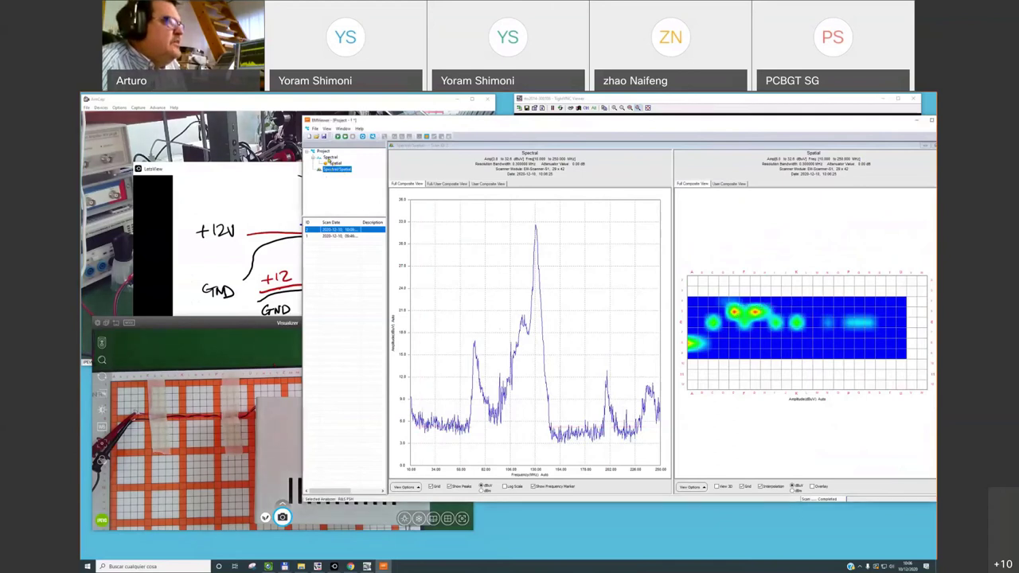
Step: Add a Spatial scan node to the project with a centre frequency of 130 MHz and an RBW of 300 kHz
left_click(322, 151)
right_click(323, 152)
mouse_move(349, 159)
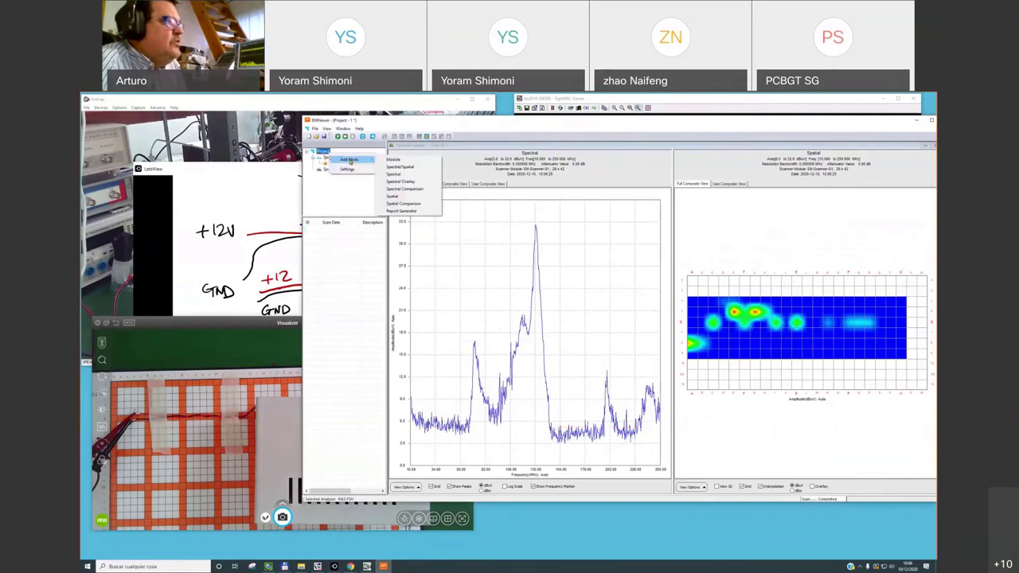
left_click(403, 198)
type("130000")
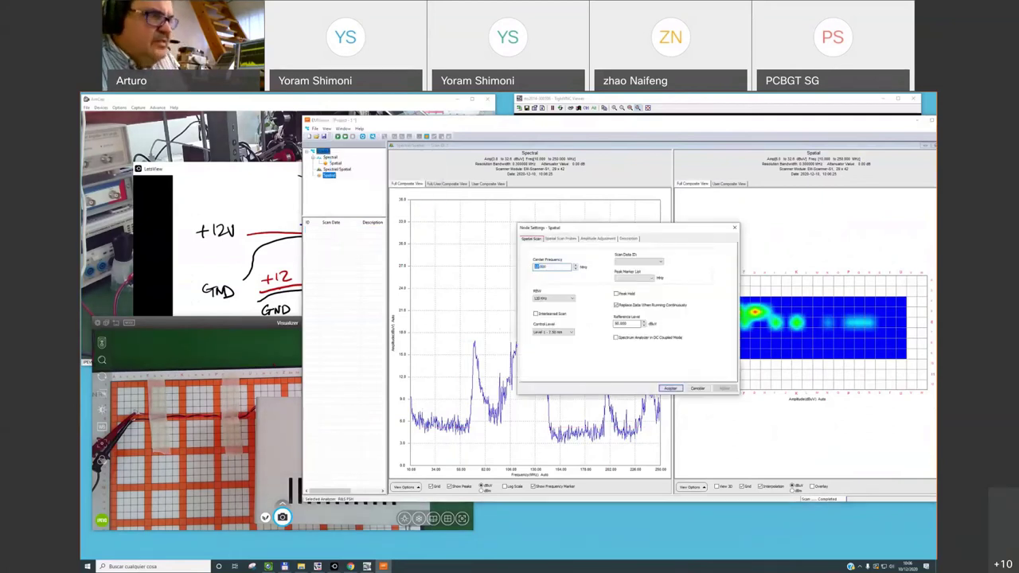
left_click(557, 297)
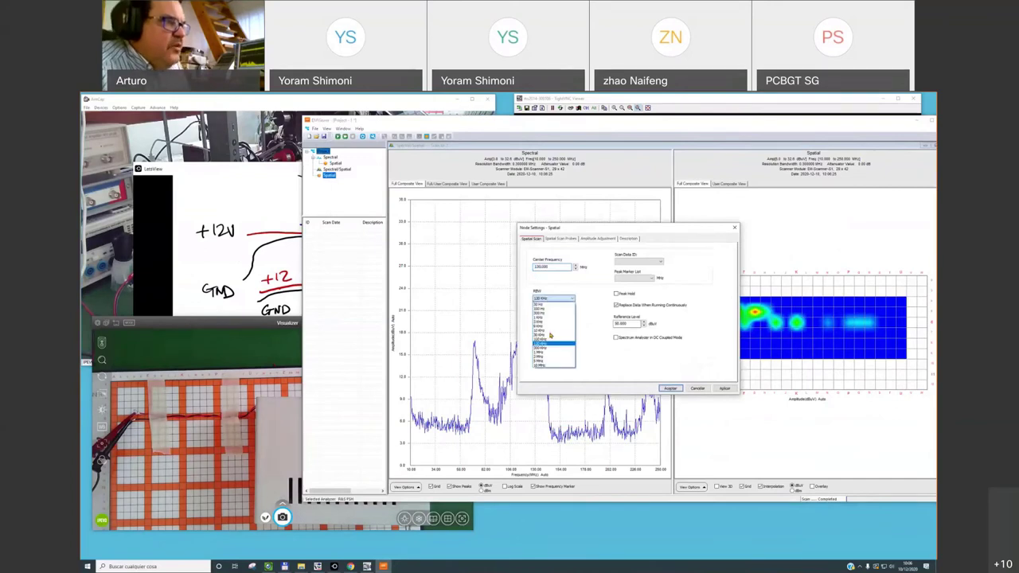
left_click(549, 352)
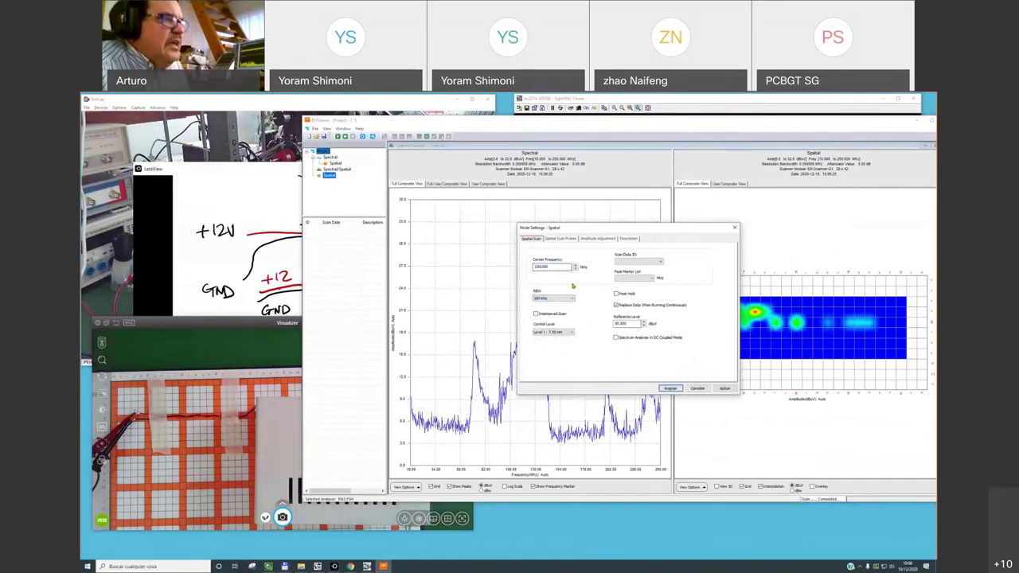
Step: Clear the probe selection, select a cell block covering the upper rows of the grid's first half, accept, and maximise the new spatial map
left_click(561, 239)
left_click(697, 279)
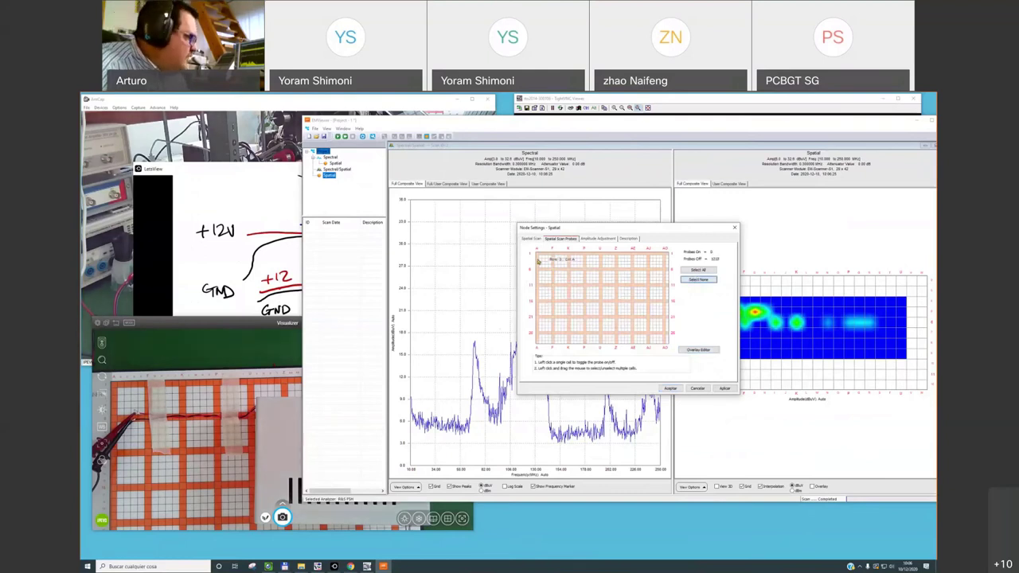
left_click_drag(538, 261, 604, 285)
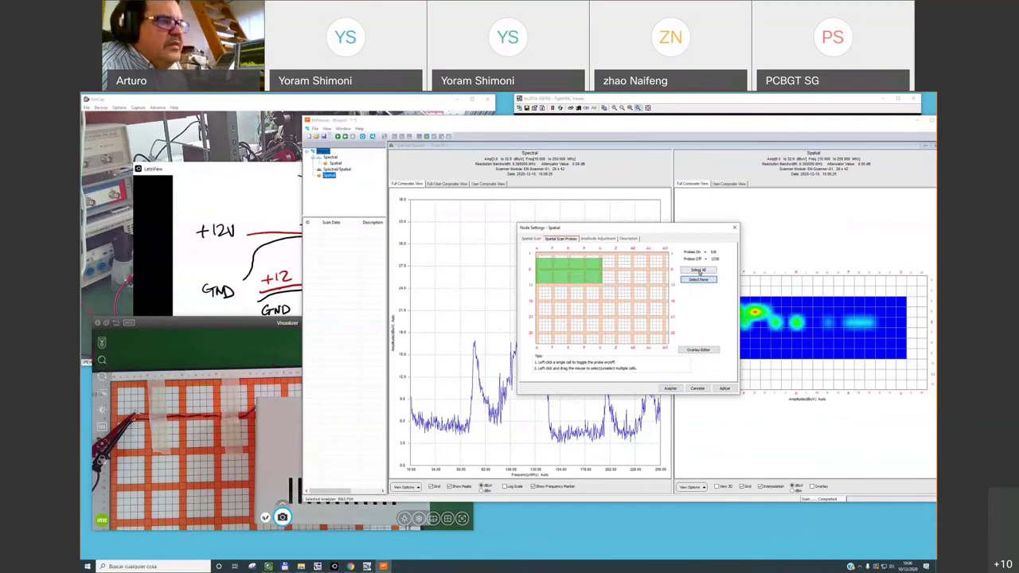
left_click(671, 387)
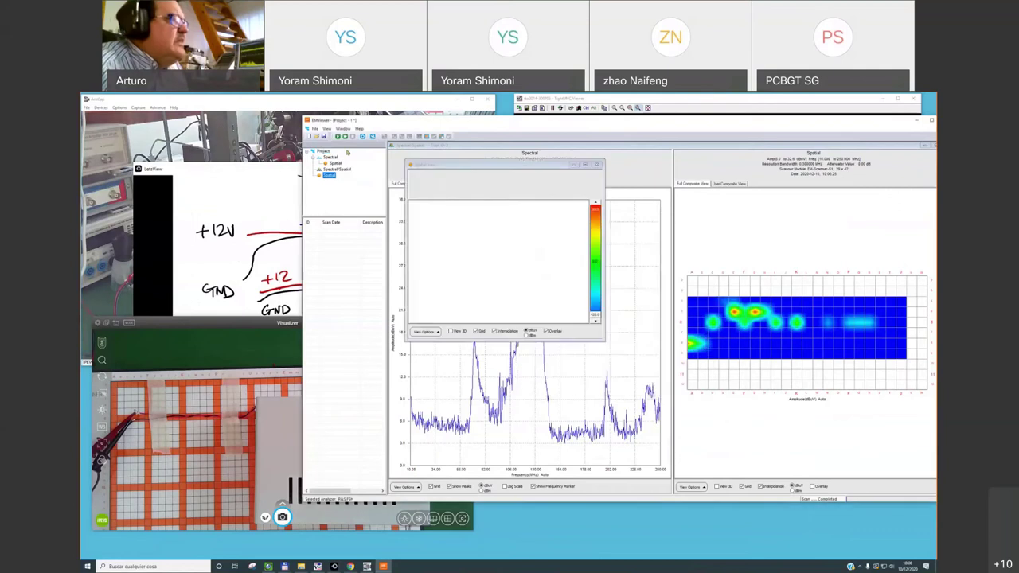
double_click(478, 167)
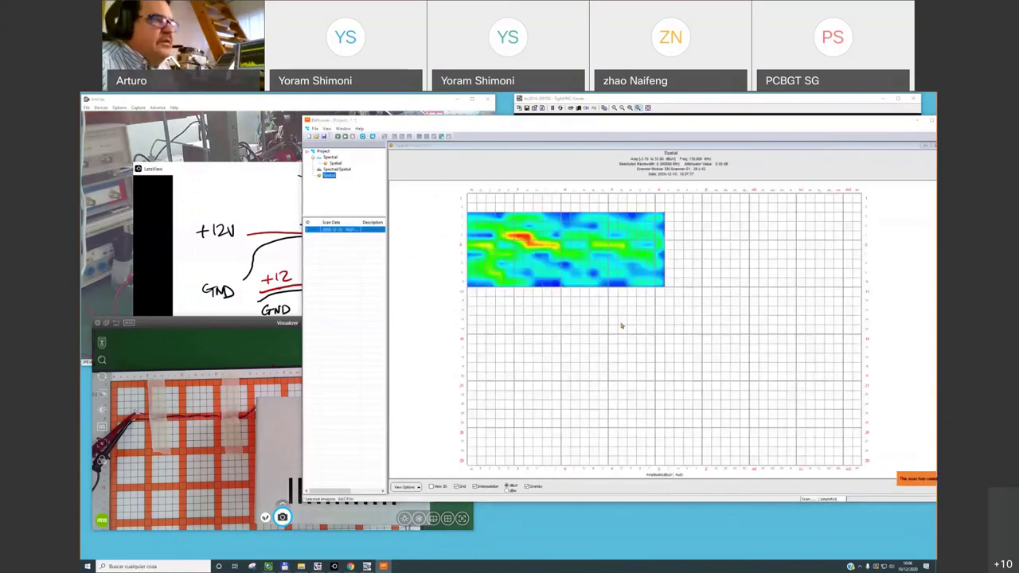
mouse_move(558, 251)
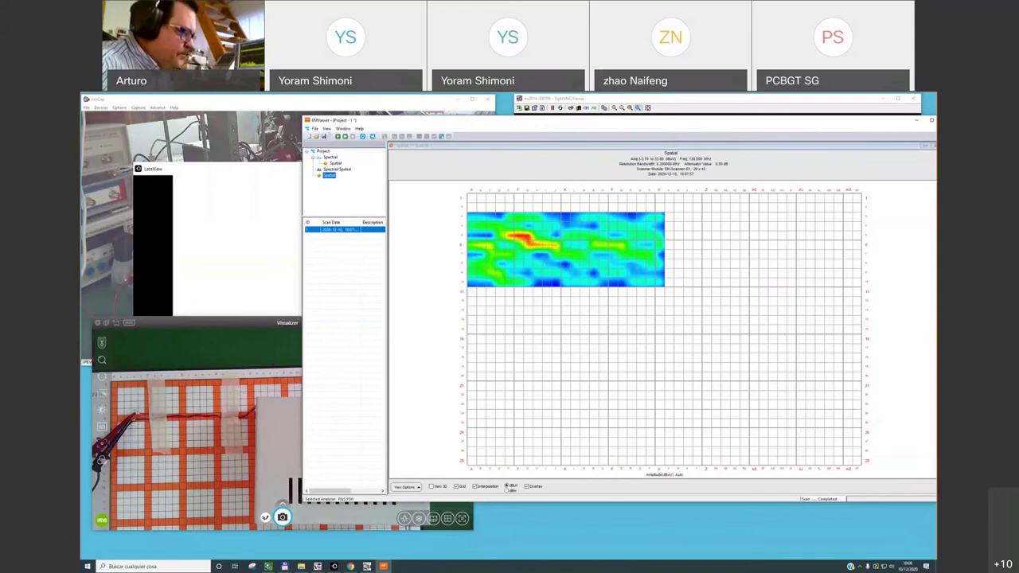
Step: Switch to the LetsView whiteboard window for the sketch of the box, its cable's common-mode current and the ferrite
mouse_move(334, 566)
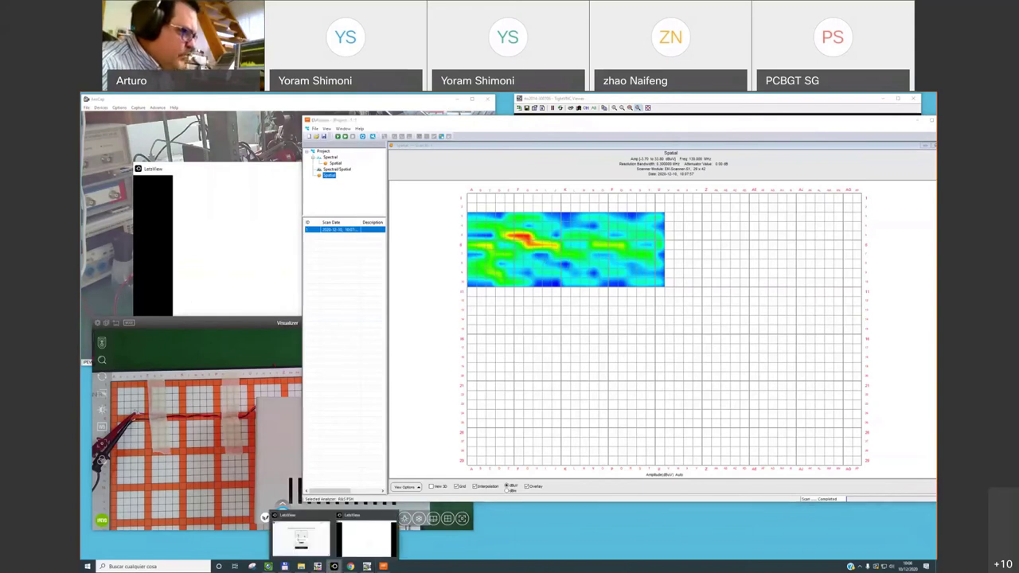
left_click(371, 541)
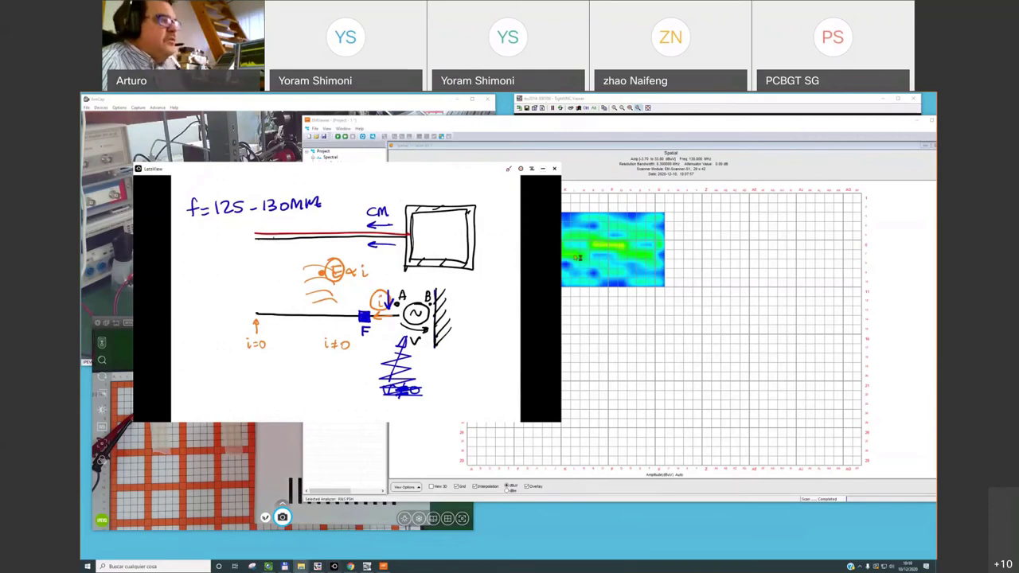
mouse_move(574, 255)
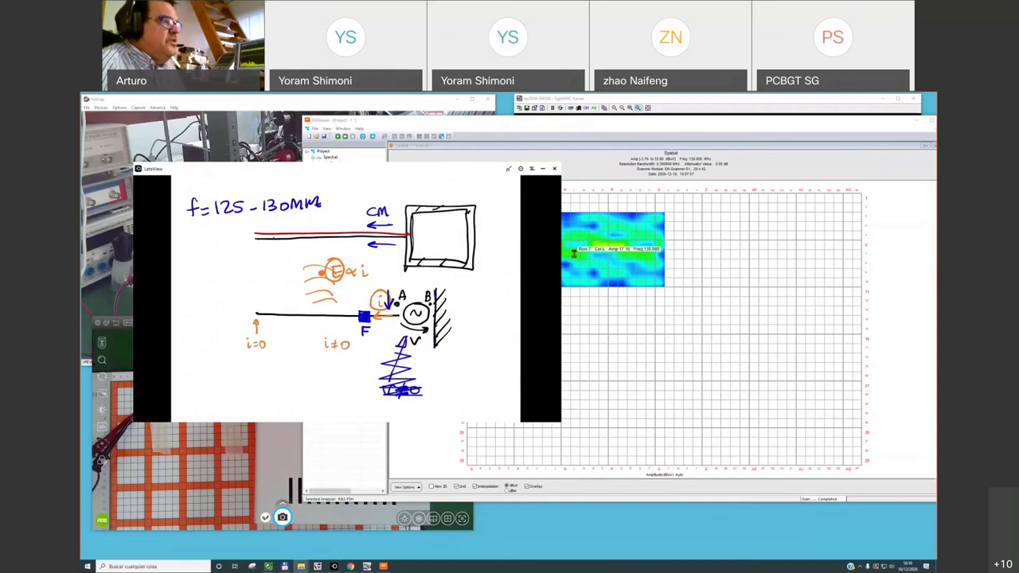
Step: Look up the typical impedance characteristics in the snap ferrite's PDF datasheet, and minimise the document
key("alt+Tab")
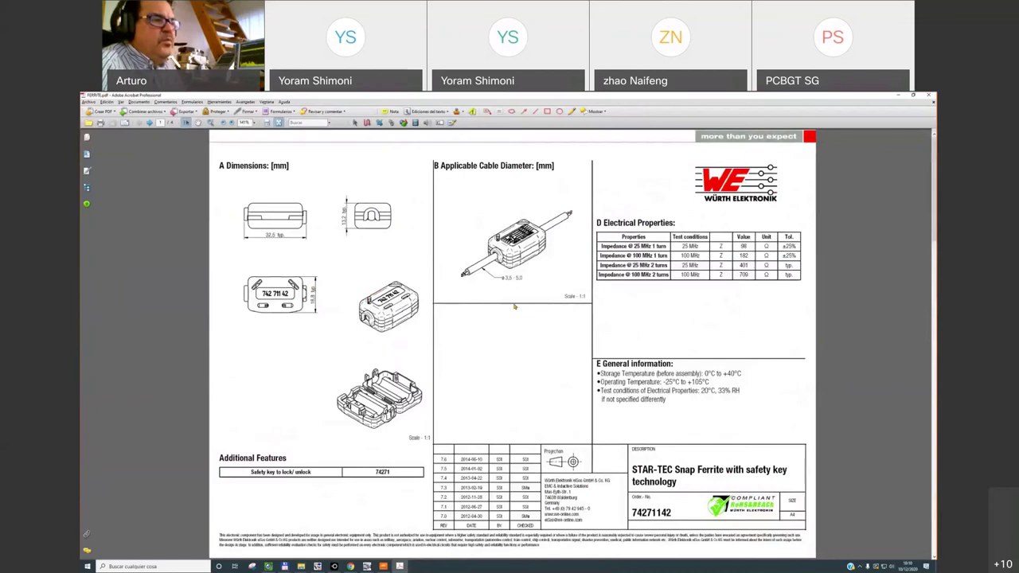
scroll(514, 306, "down", 4)
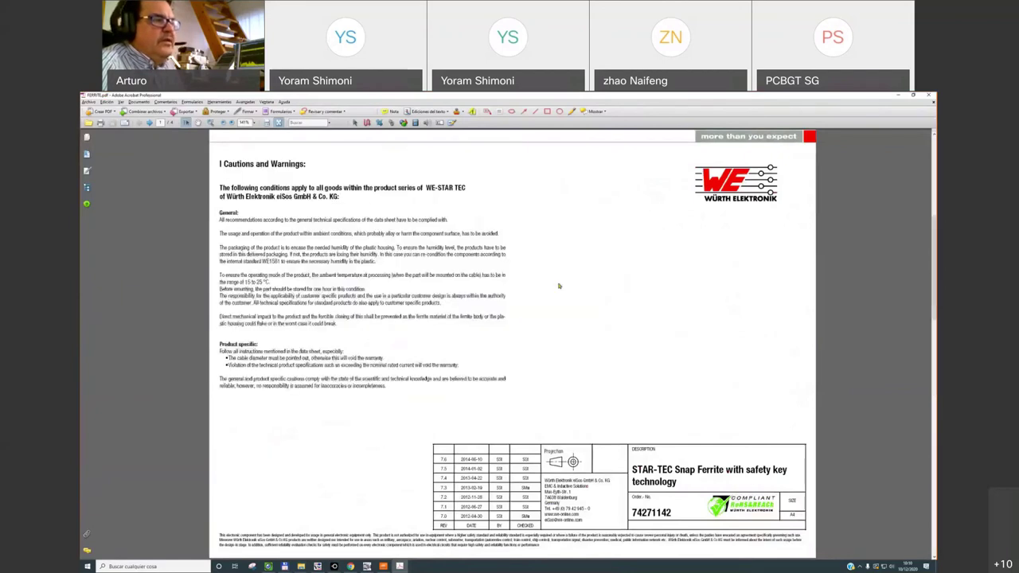
scroll(559, 285, "up", 2)
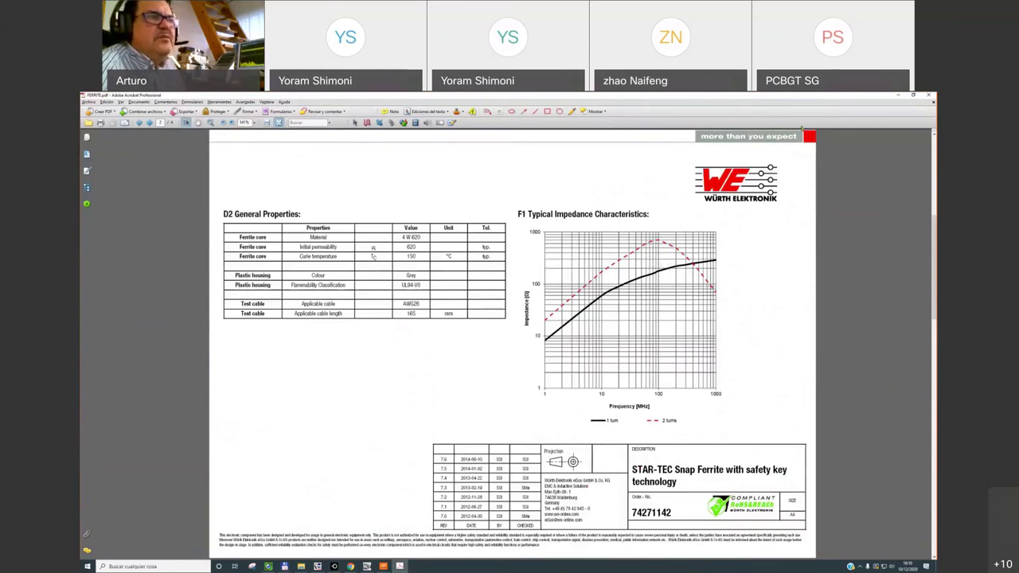
left_click(902, 97)
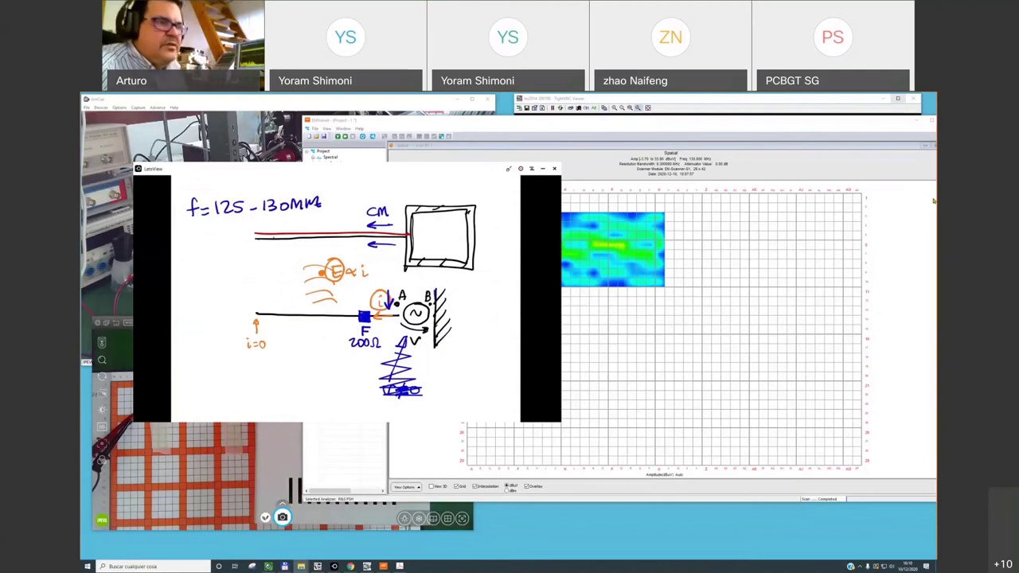
Step: Show the spatial map, switch to the camera views of the box and its cable on the scanner, and return to EMViewer
left_click(724, 293)
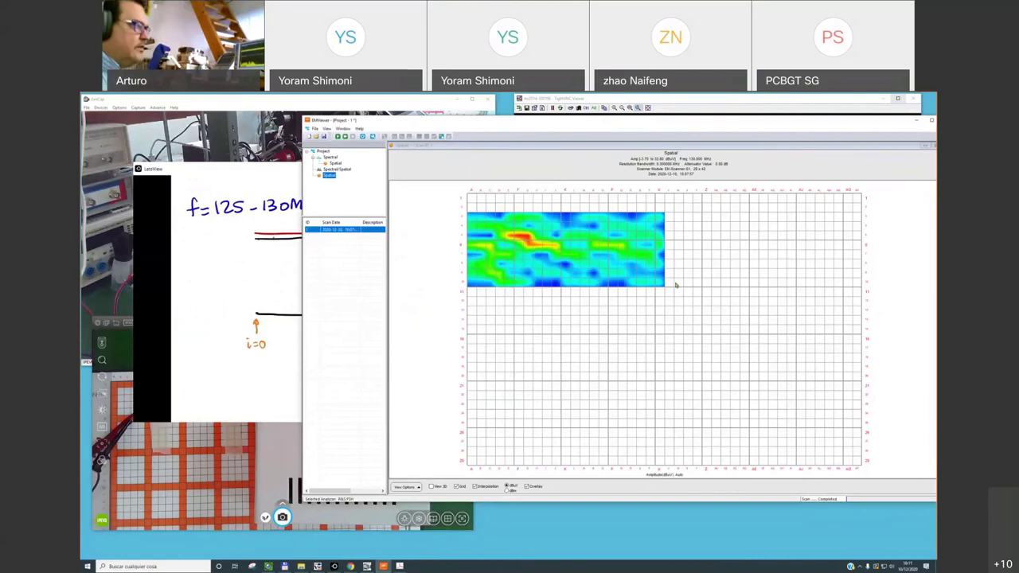
left_click(265, 164)
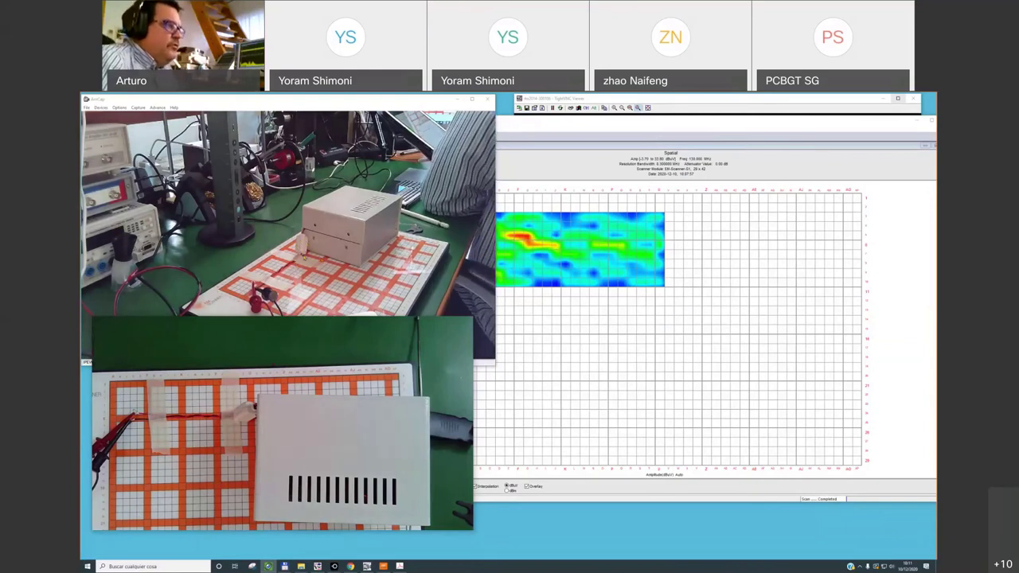
left_click(608, 308)
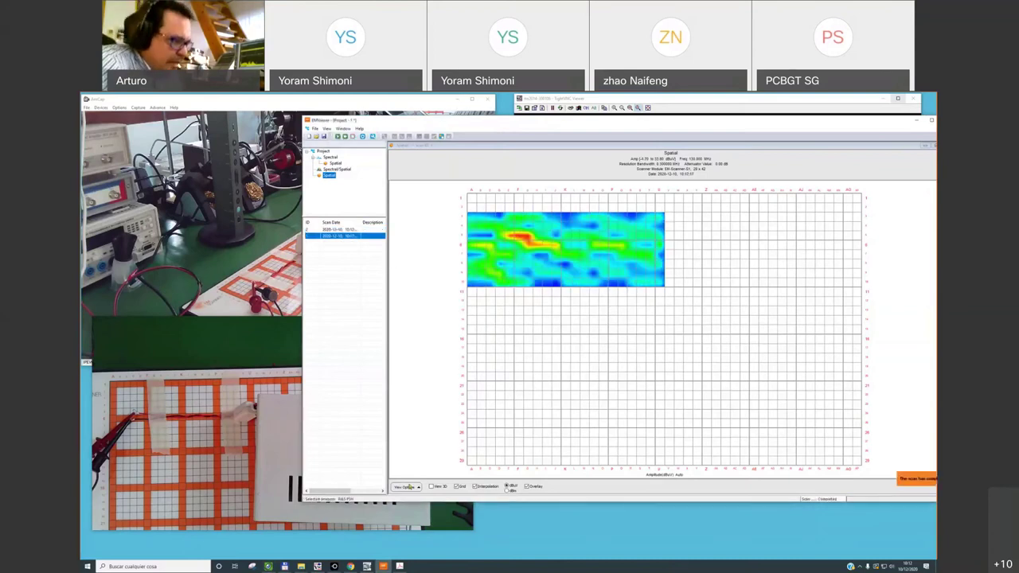
Step: Open the first scan's amplitude scale options and enter fixed minimum and maximum values for the map
left_click(405, 486)
left_click(413, 461)
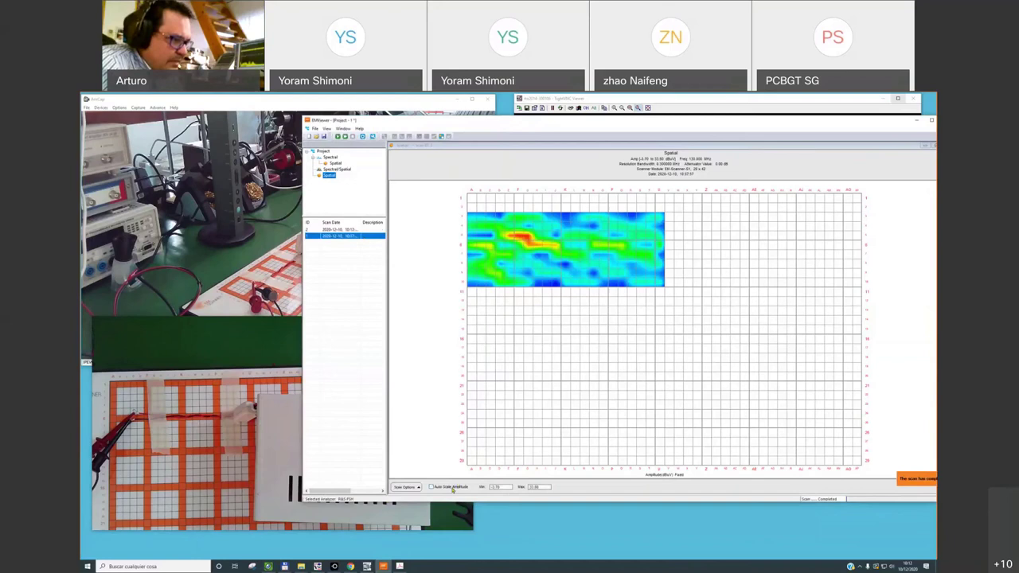
double_click(495, 487)
type("-5")
key("Tab")
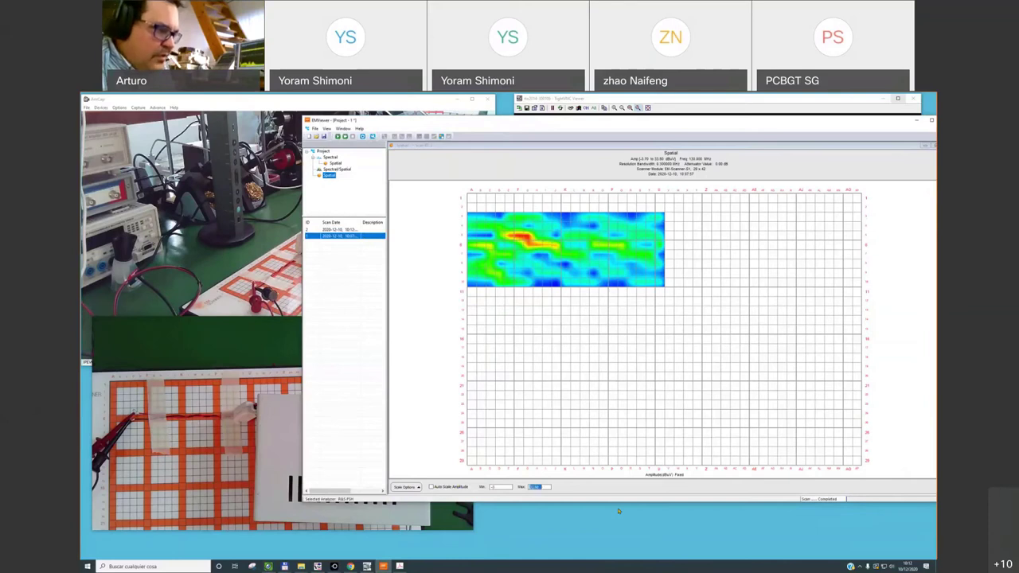
type("30")
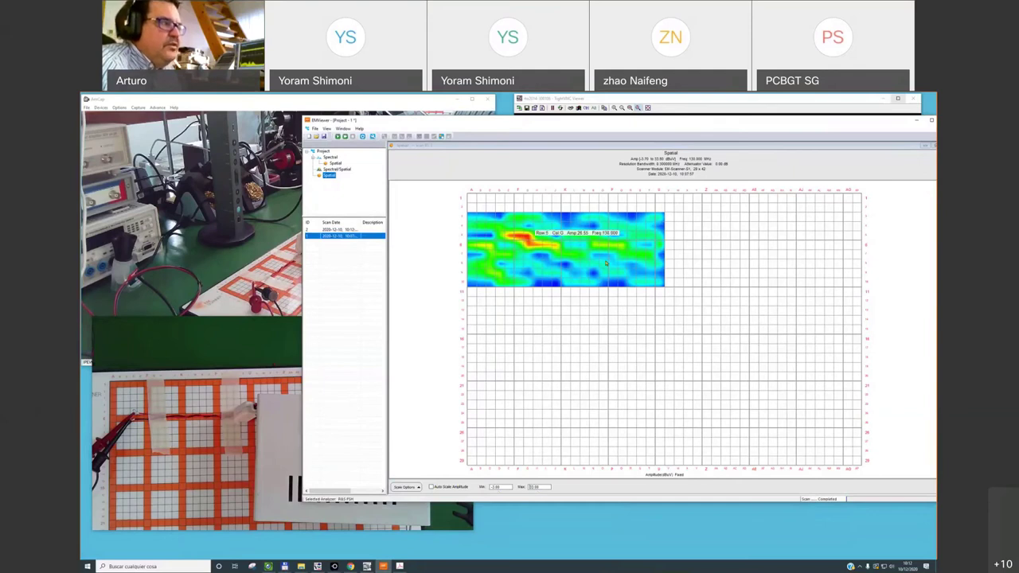
Step: Label the first spatial scan with the description WITHOUT in its scan data description
left_click(346, 229)
right_click(374, 237)
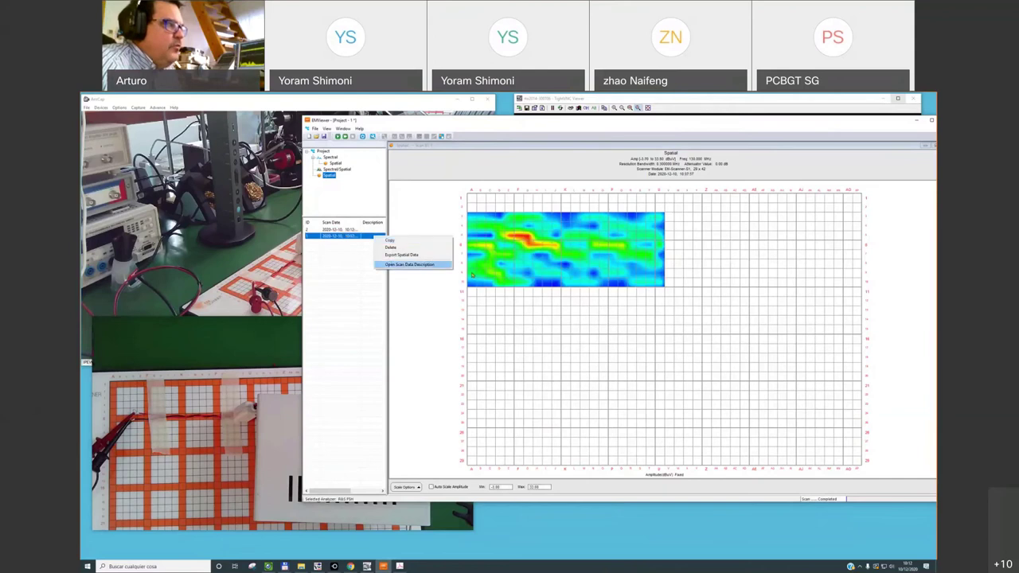
left_click(408, 264)
type("Vi")
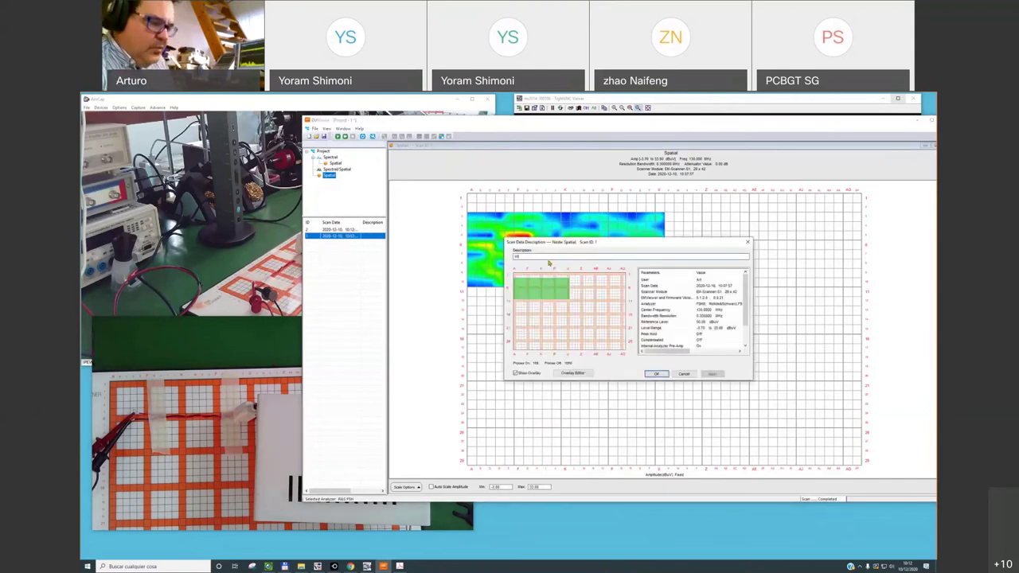
type("th D")
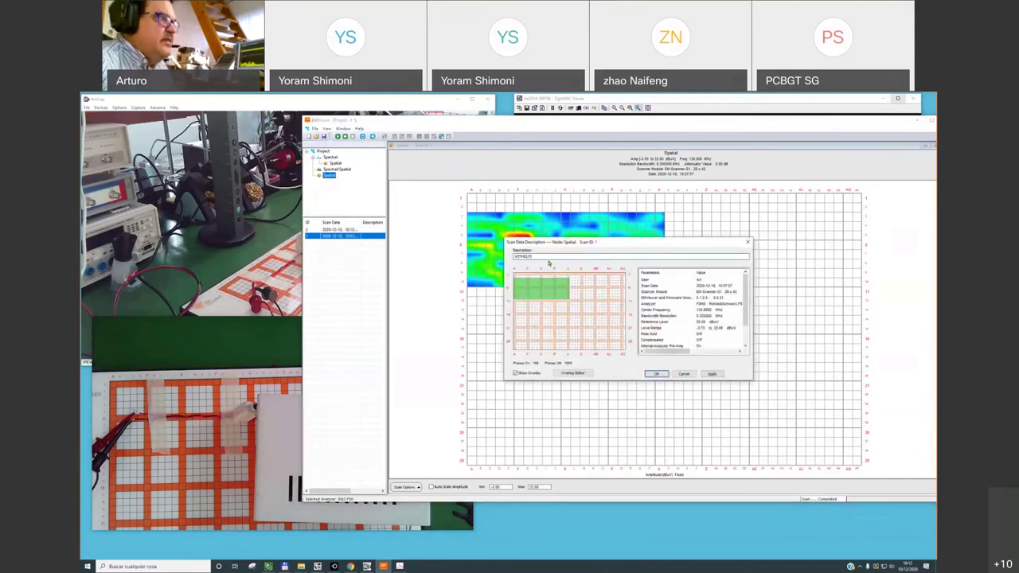
key("Return")
Step: Label the second spatial scan with the description WITH in its scan data description
right_click(366, 229)
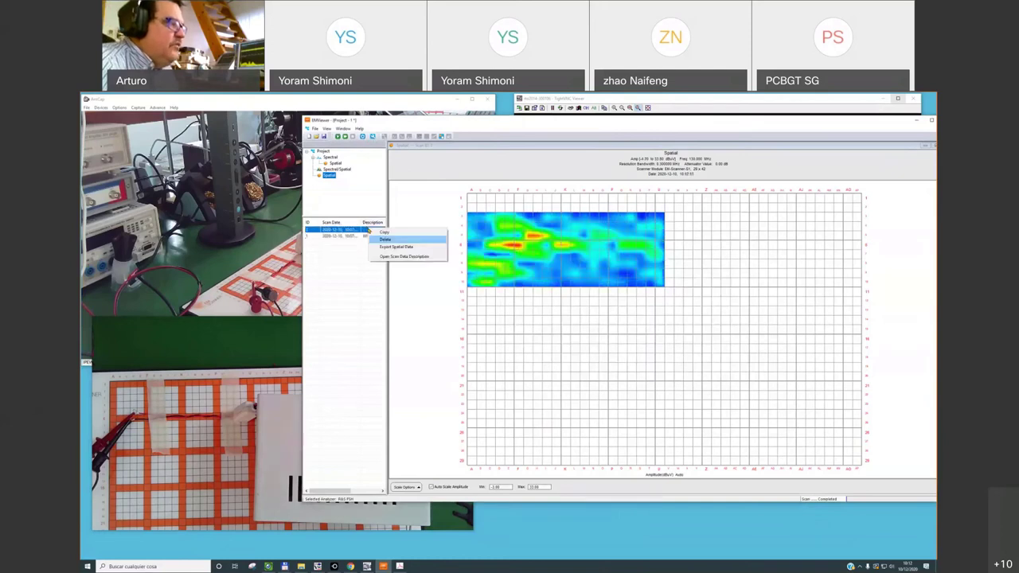
key("Return")
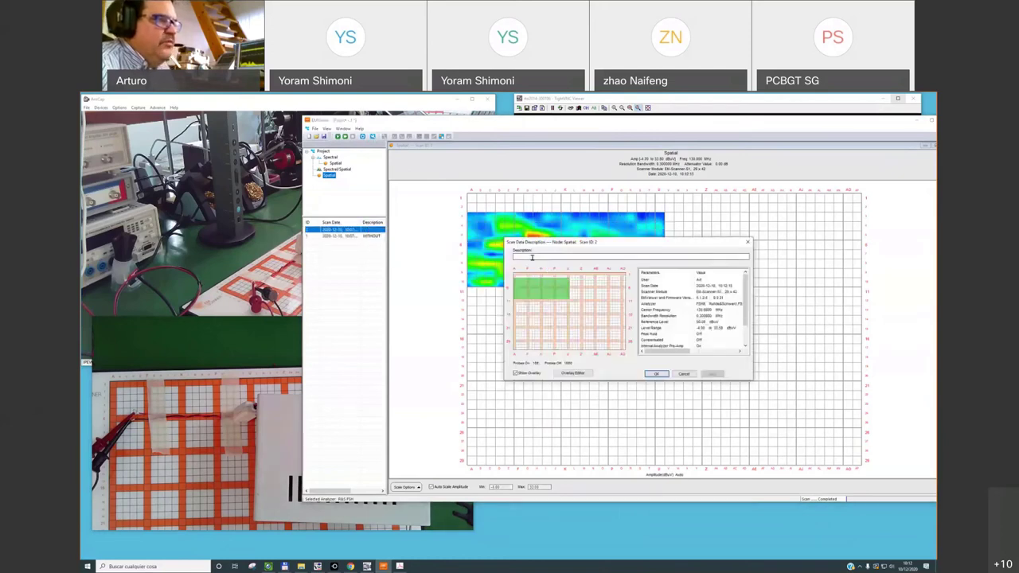
left_click(532, 256)
type("WITH")
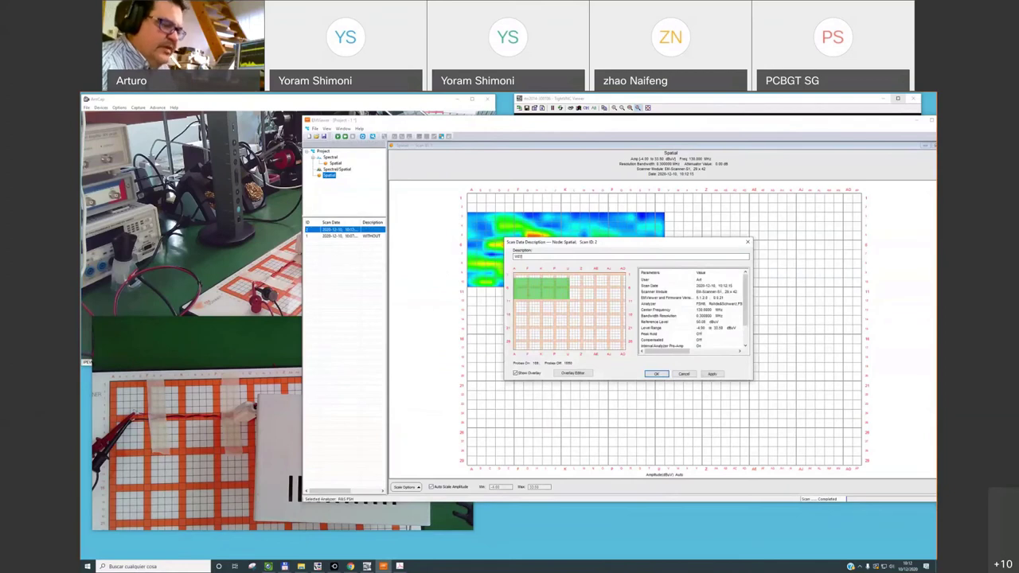
key("Return")
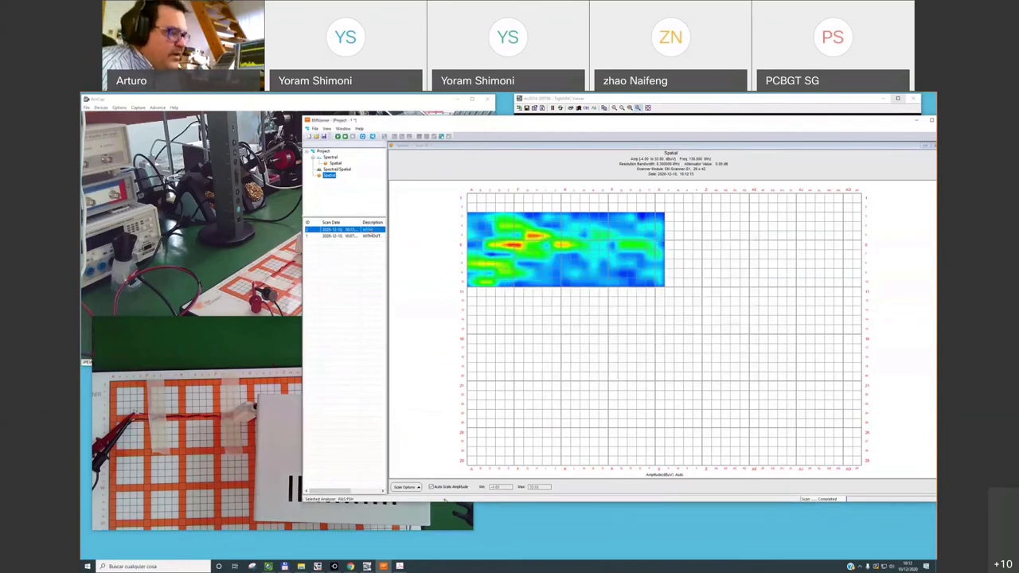
Step: Turn off automatic amplitude scaling for the WITH scan and enter fixed minimum and maximum values for its map
left_click(443, 489)
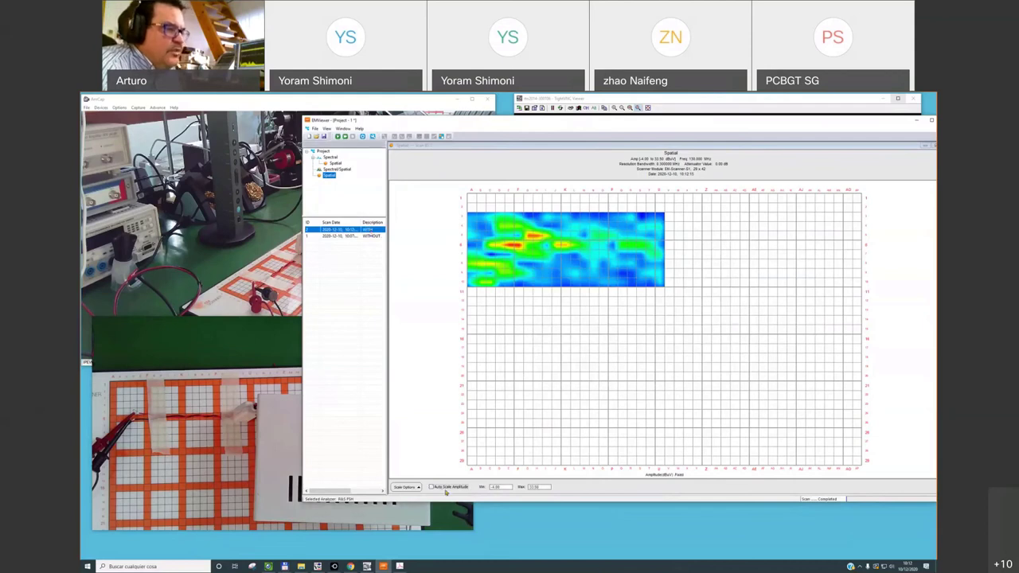
left_click(364, 237)
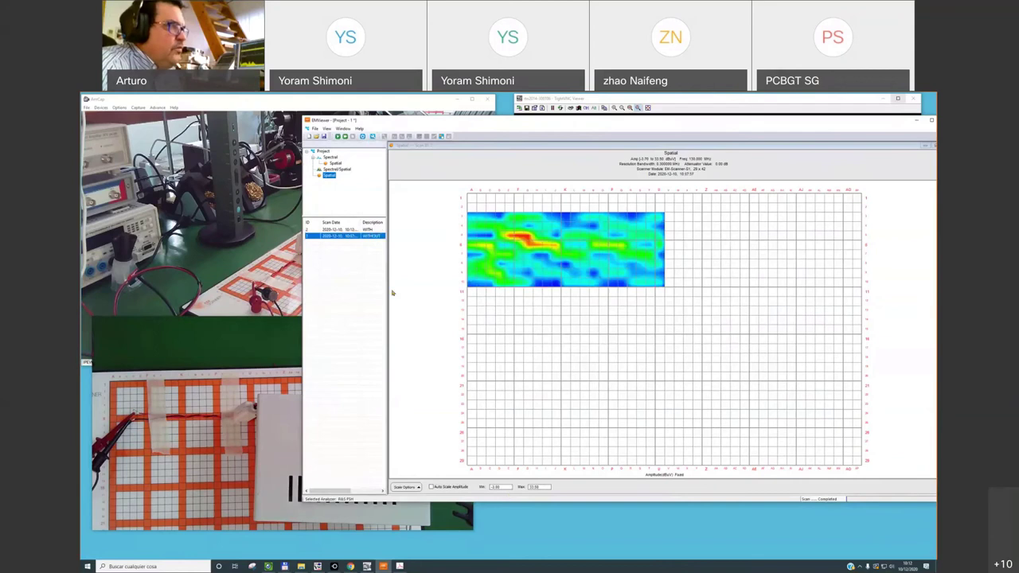
left_click(371, 229)
double_click(499, 487)
key("BackSpace")
key("Tab")
type("10")
key("Return")
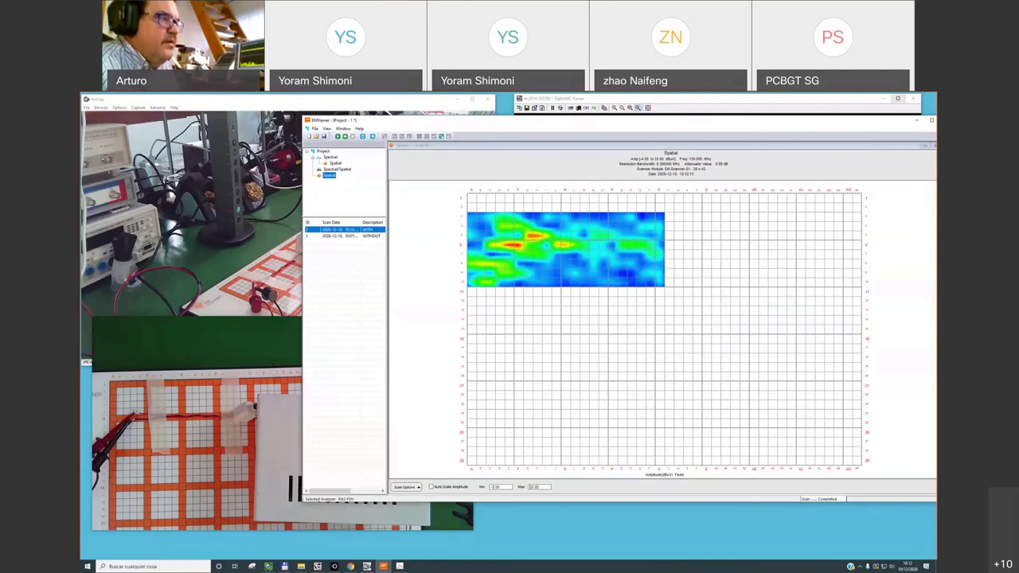
Step: Compare the spatial maps of the WITH and WITHOUT scans, and move the EMViewer window to expose the colour scale
left_click(371, 237)
left_click(369, 230)
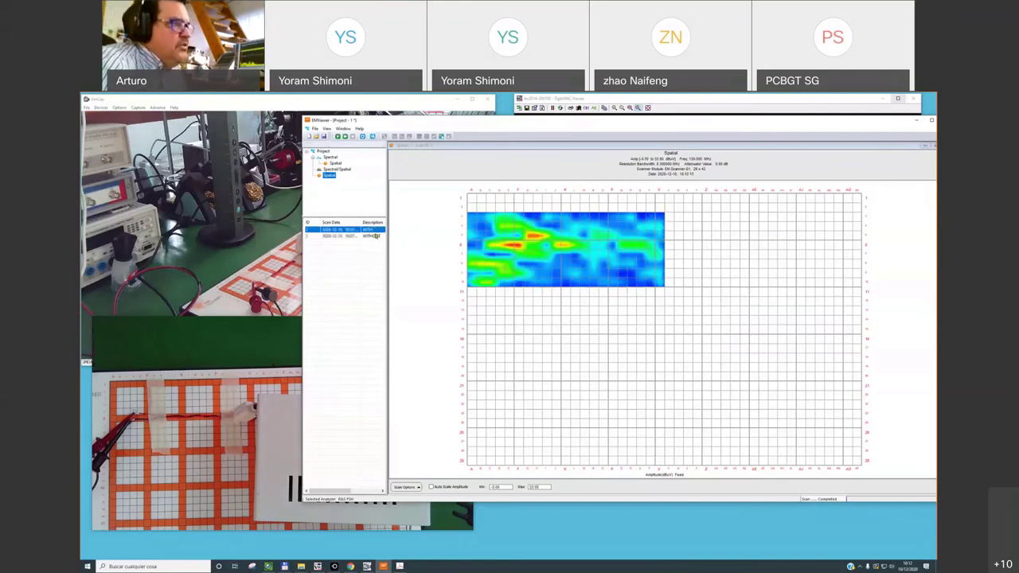
key("Down")
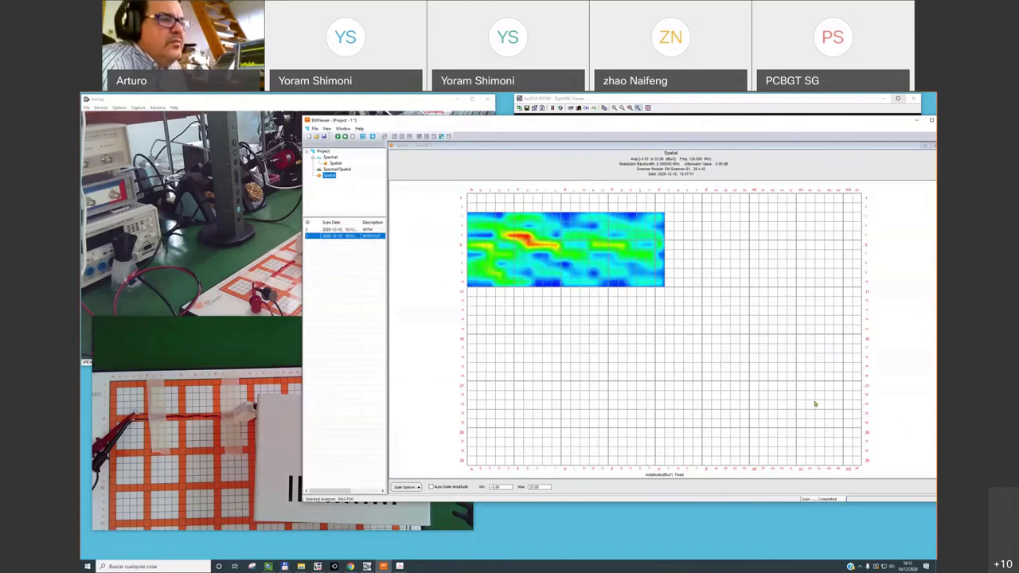
left_click_drag(605, 120, 444, 120)
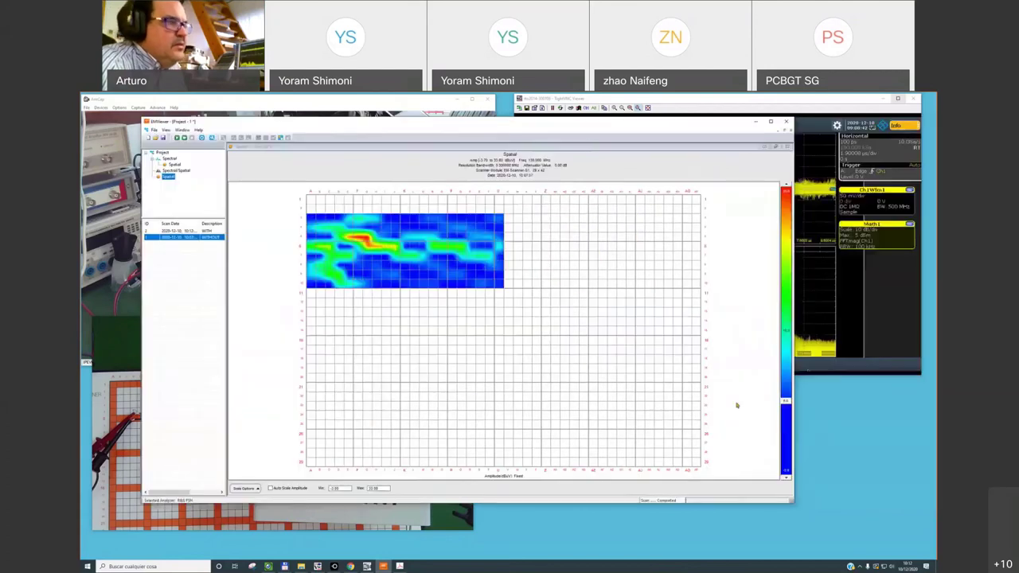
Step: Compare the spatial maps of the WITH and WITHOUT scans by switching between them, ending on WITHOUT
left_click(206, 231)
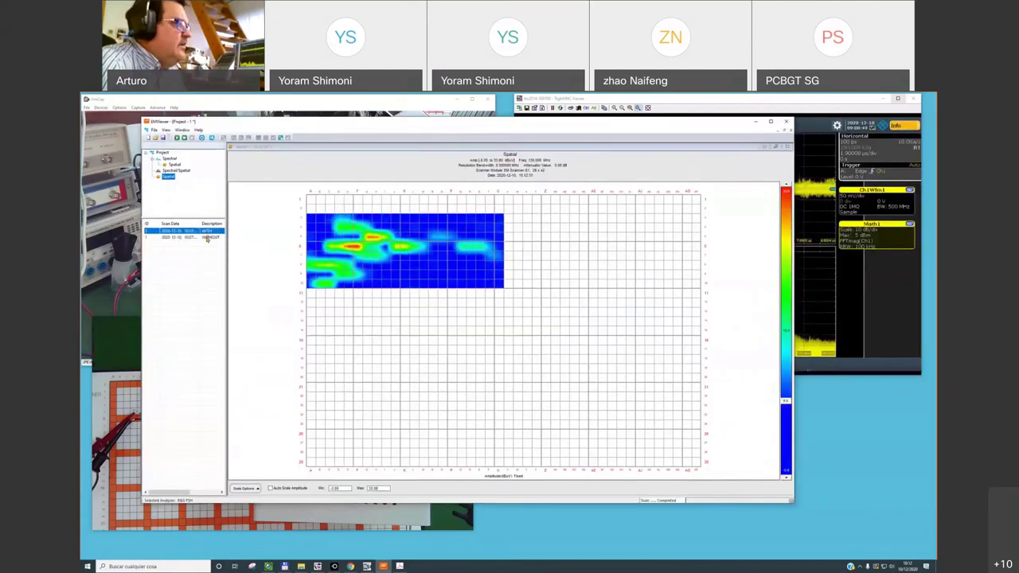
left_click(206, 237)
left_click(206, 231)
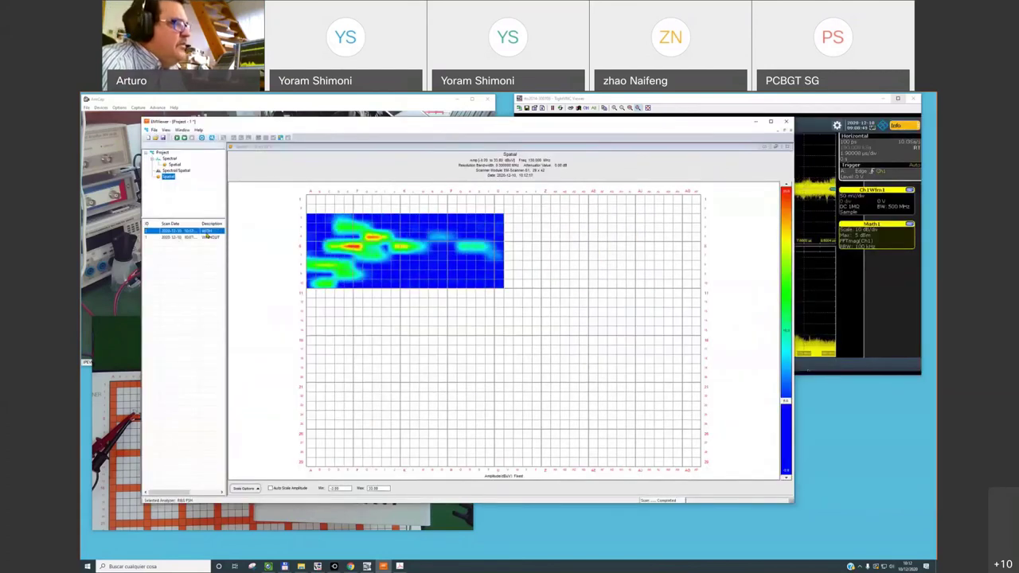
left_click(206, 237)
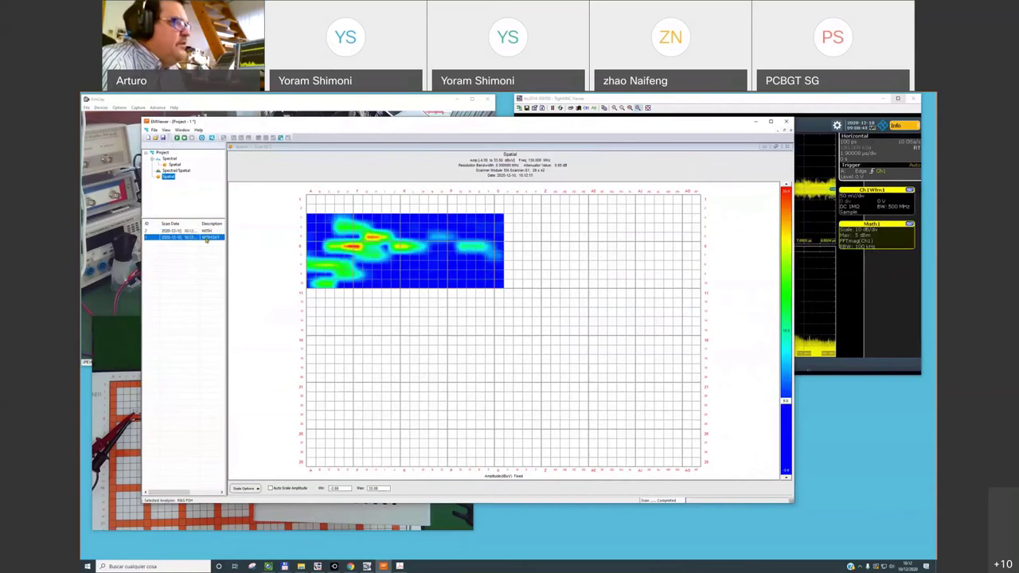
mouse_move(420, 256)
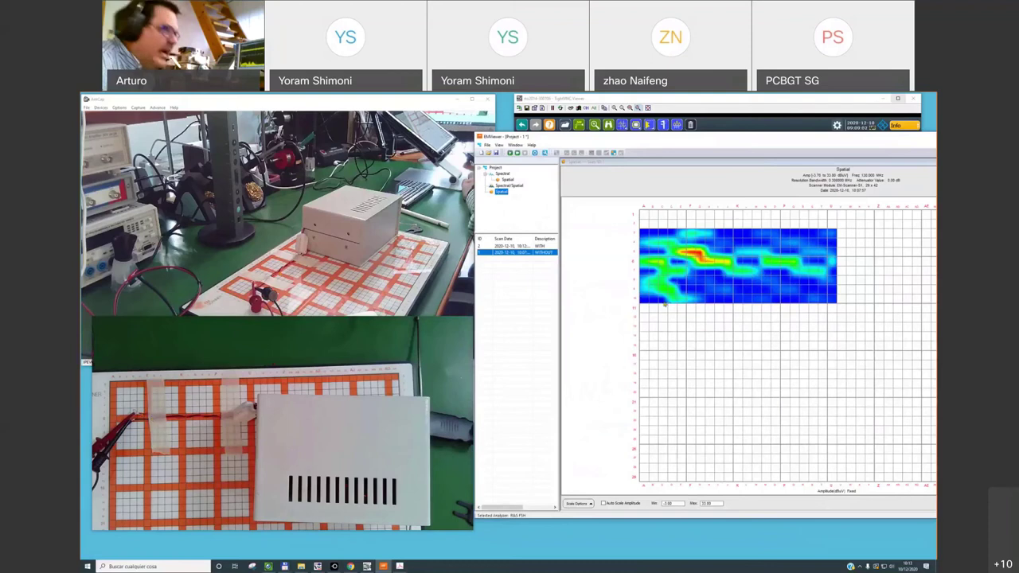
Step: Zoom the WITHOUT map in on the scanned area and compare it with the cable in the Visualizer camera view
mouse_move(698, 253)
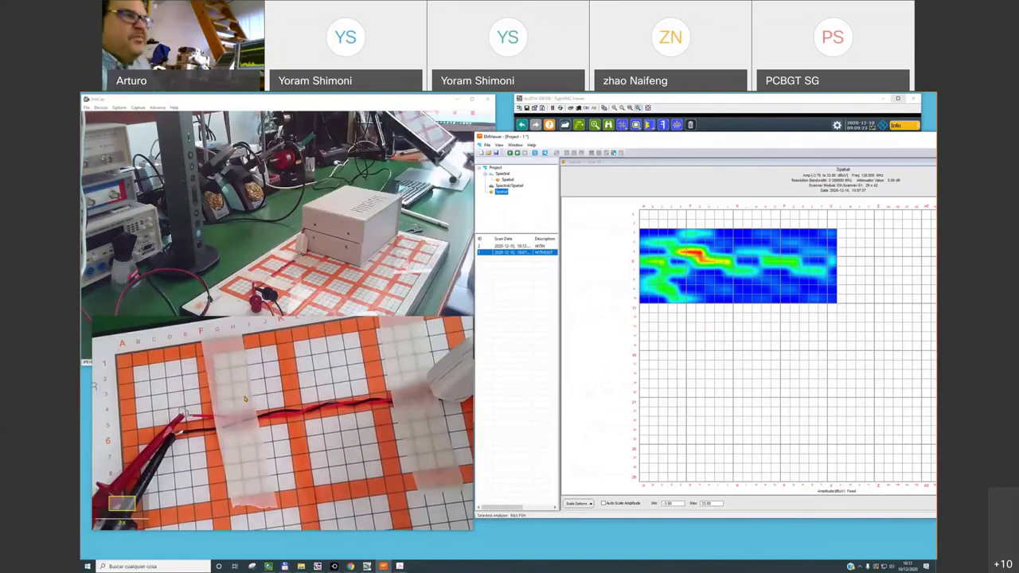
mouse_move(681, 232)
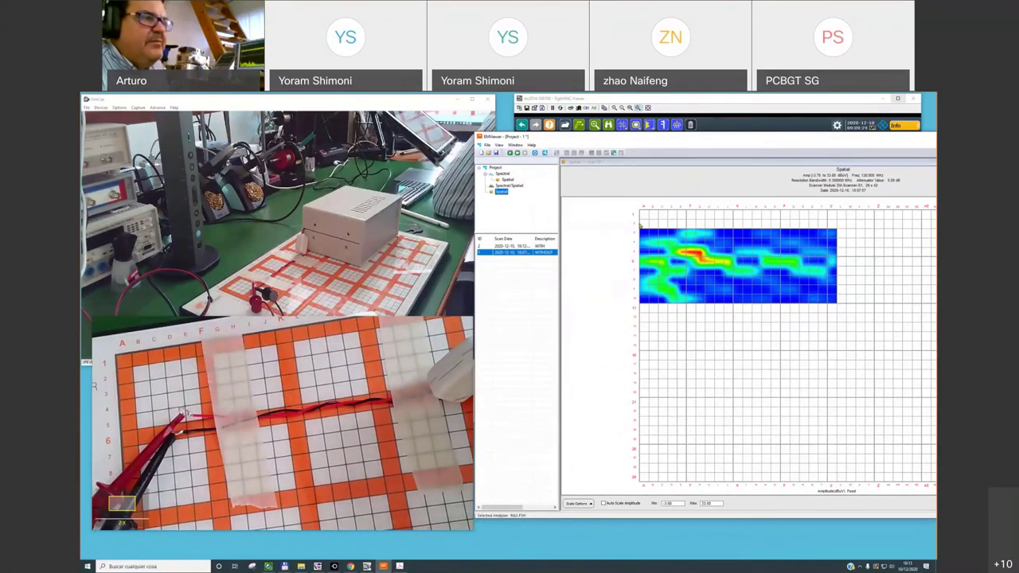
left_click_drag(647, 225, 843, 327)
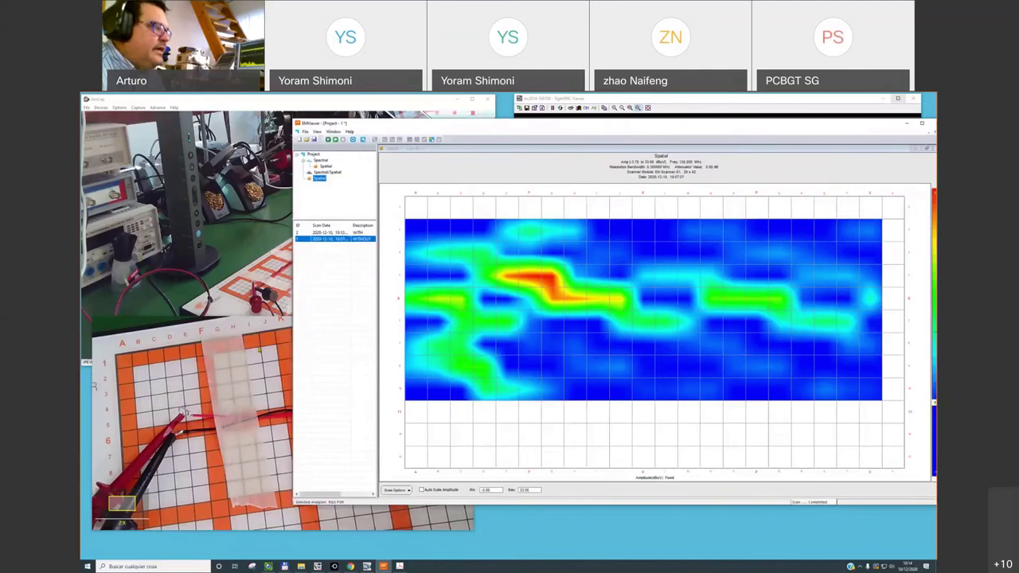
left_click(183, 412)
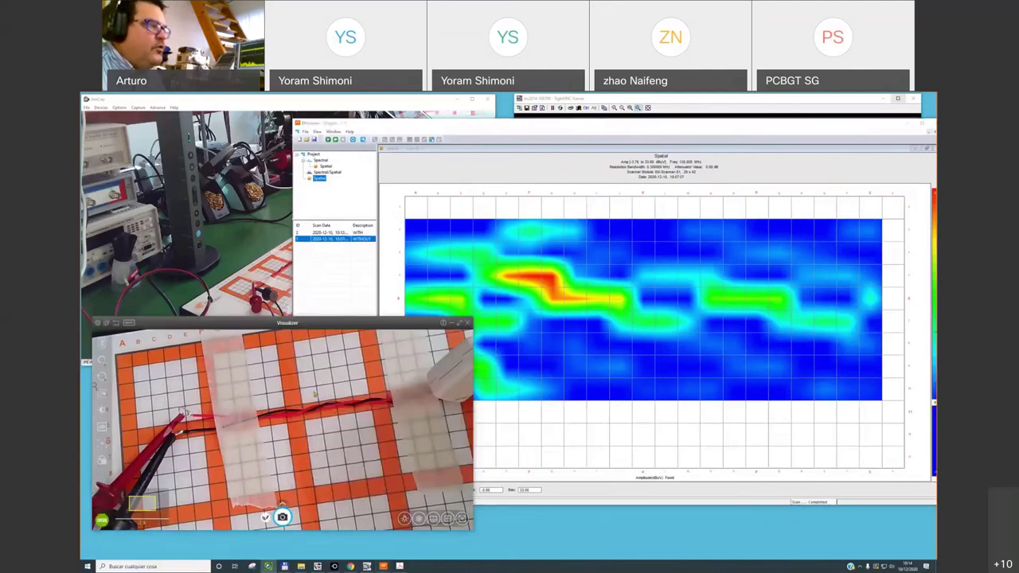
Step: In the Spatial node's scan probe settings, deselect the first eight columns of active probes, leaving 104 probes on, and accept
right_click(320, 180)
left_click(341, 225)
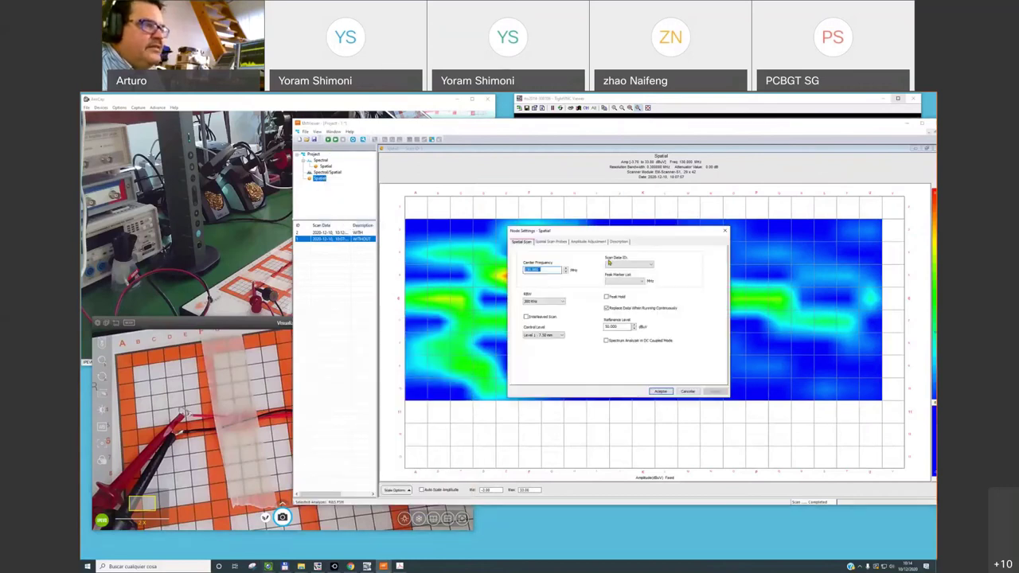
left_click(552, 243)
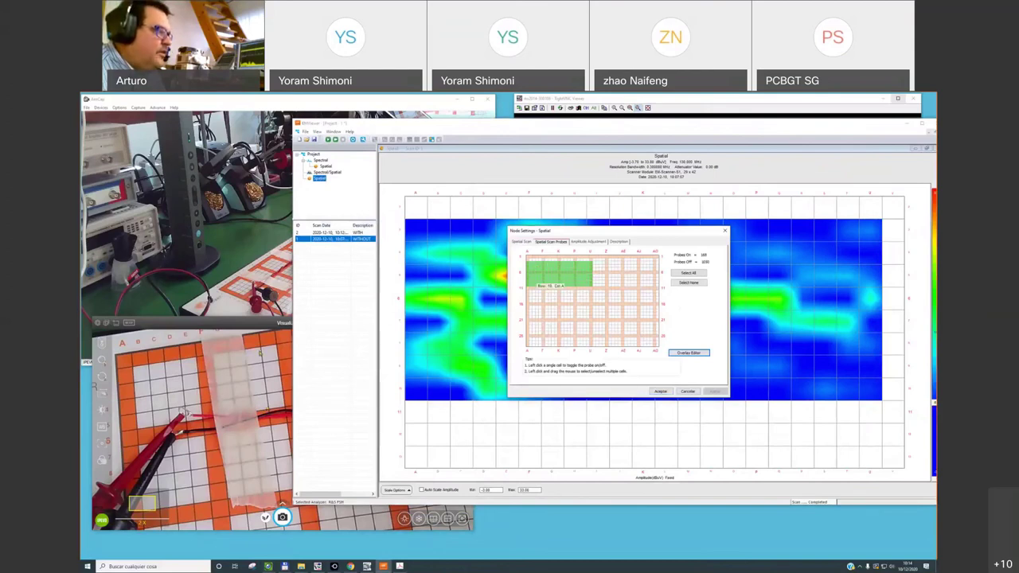
double_click(253, 351)
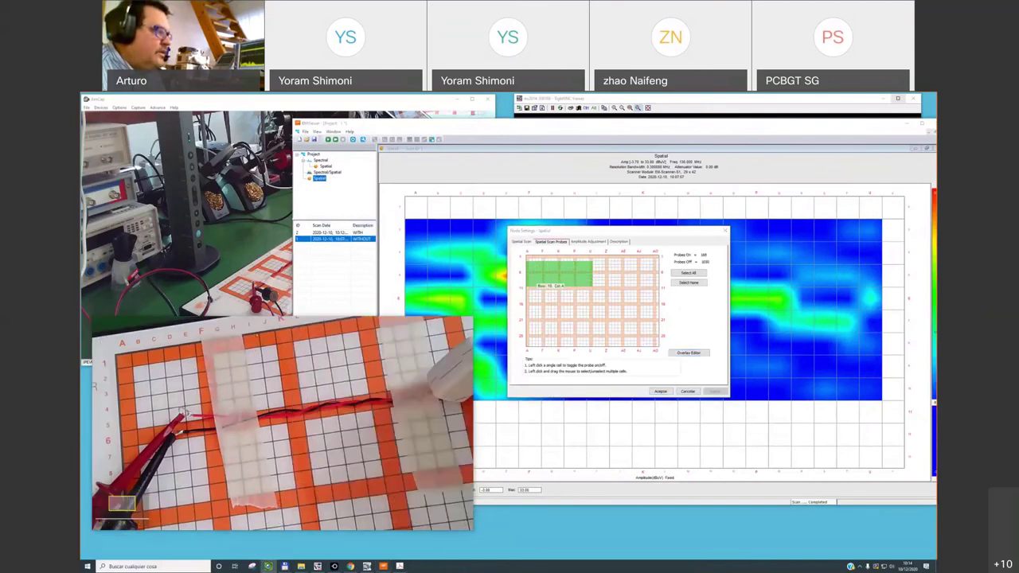
left_click(543, 280)
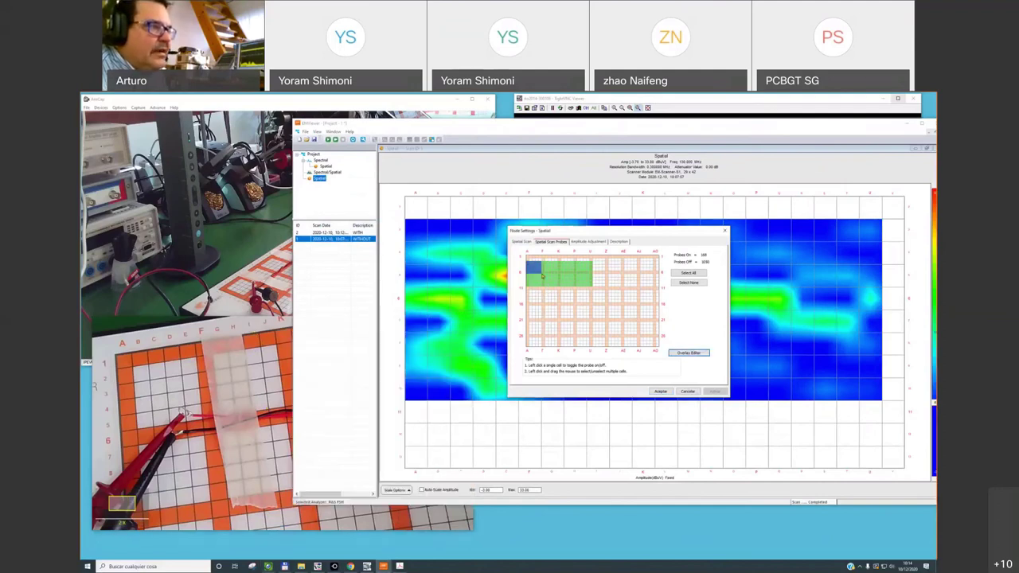
mouse_move(542, 277)
left_mouse_down()
mouse_move(548, 290)
mouse_move(557, 278)
left_mouse_up()
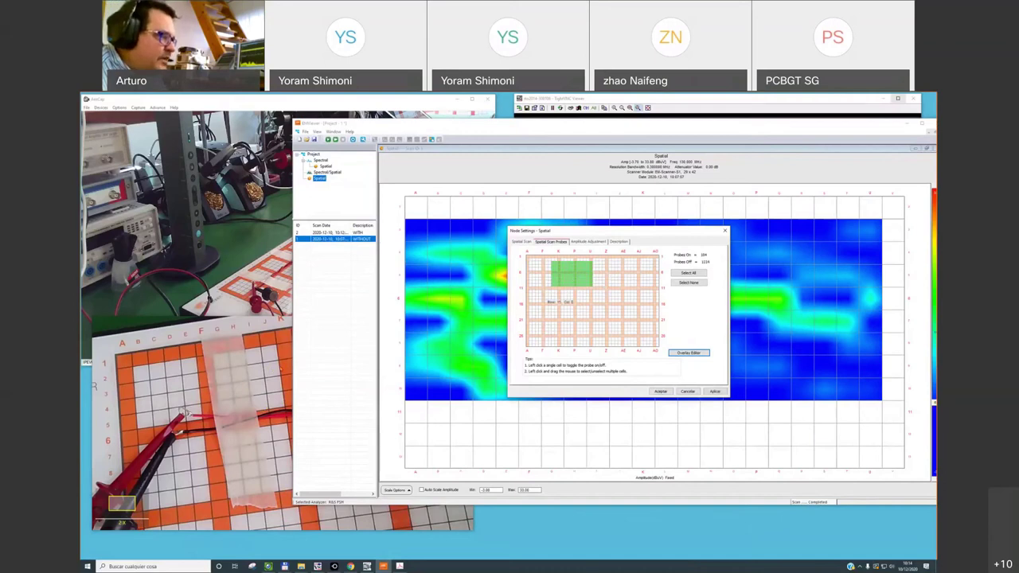
key("alt+Tab")
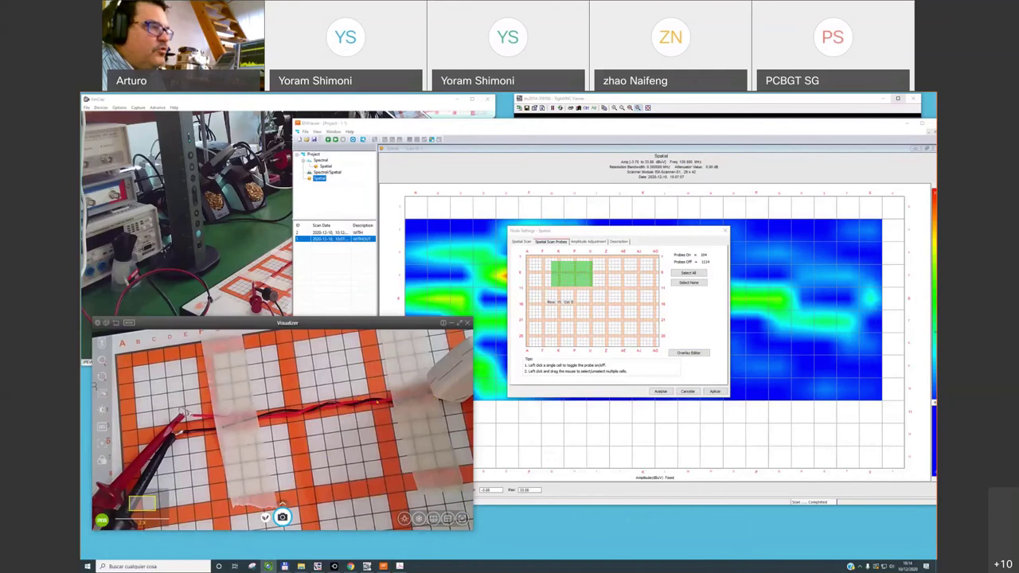
left_click(663, 391)
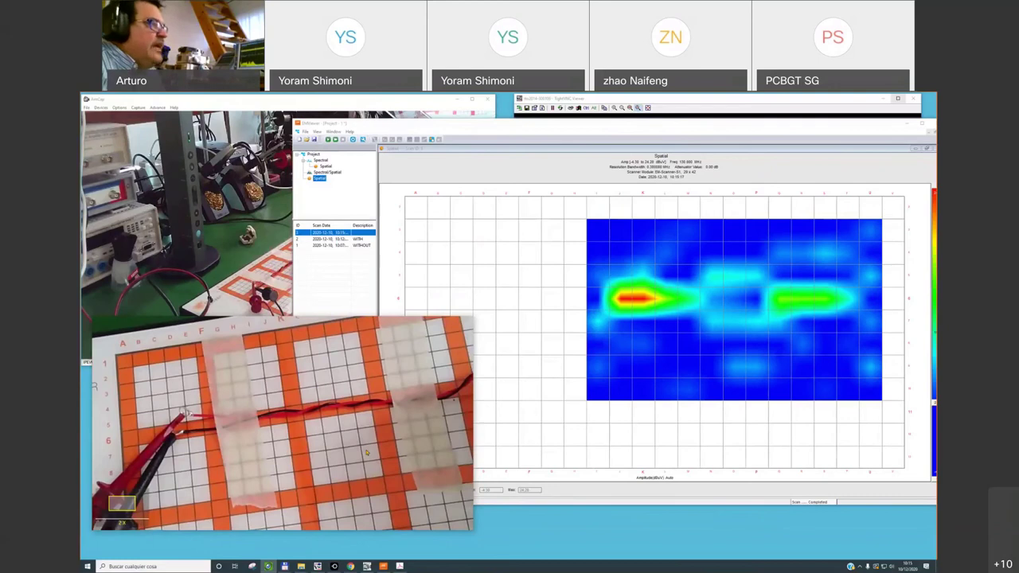
Step: Return to EMViewer and label the third spatial scan with the description WITH in its scan data description
left_click(462, 280)
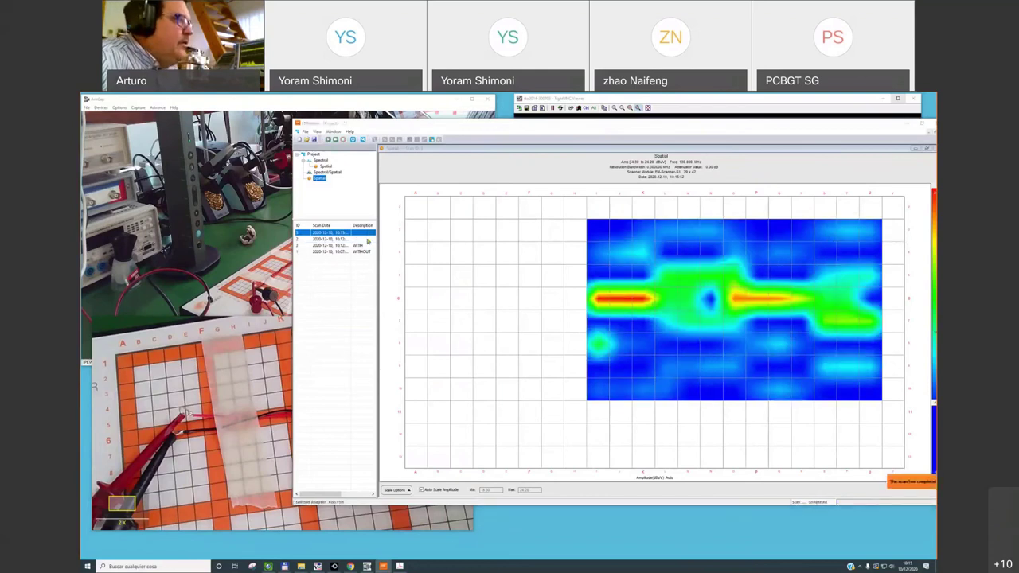
right_click(365, 240)
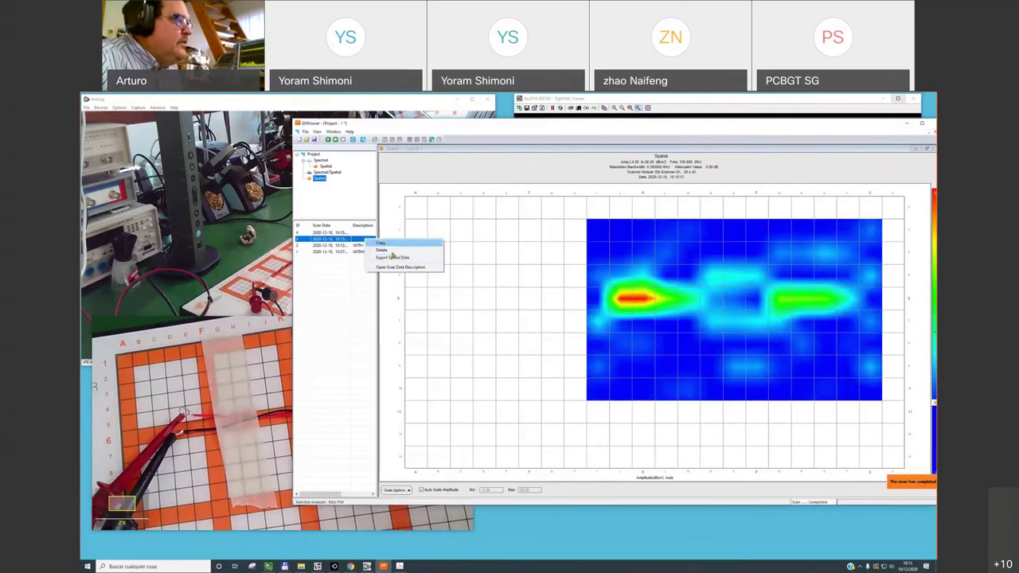
left_click(395, 268)
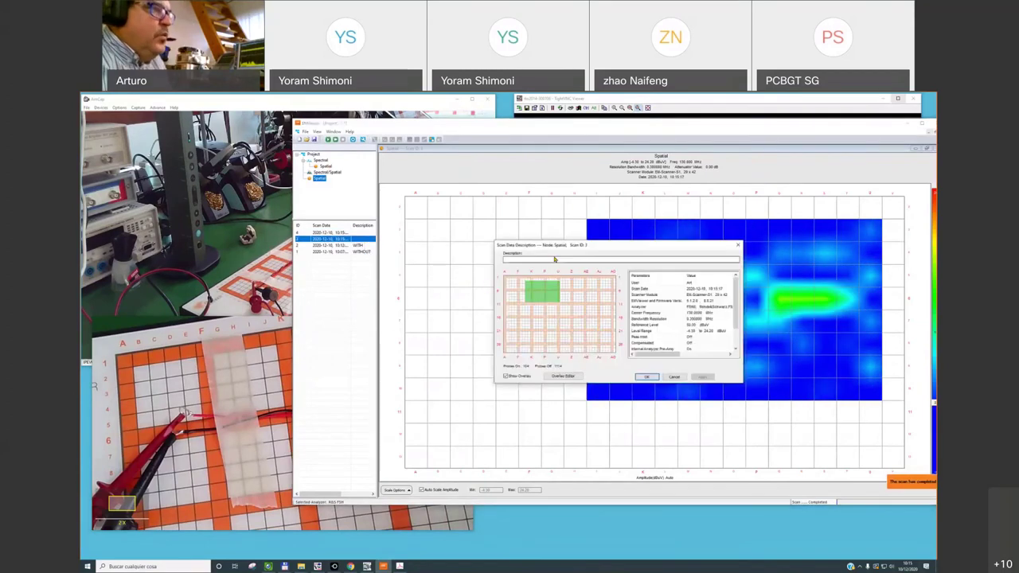
type("WITH")
key("Return")
Step: Label the fourth spatial scan with the description WITHOUT in its scan data description
left_click(360, 232)
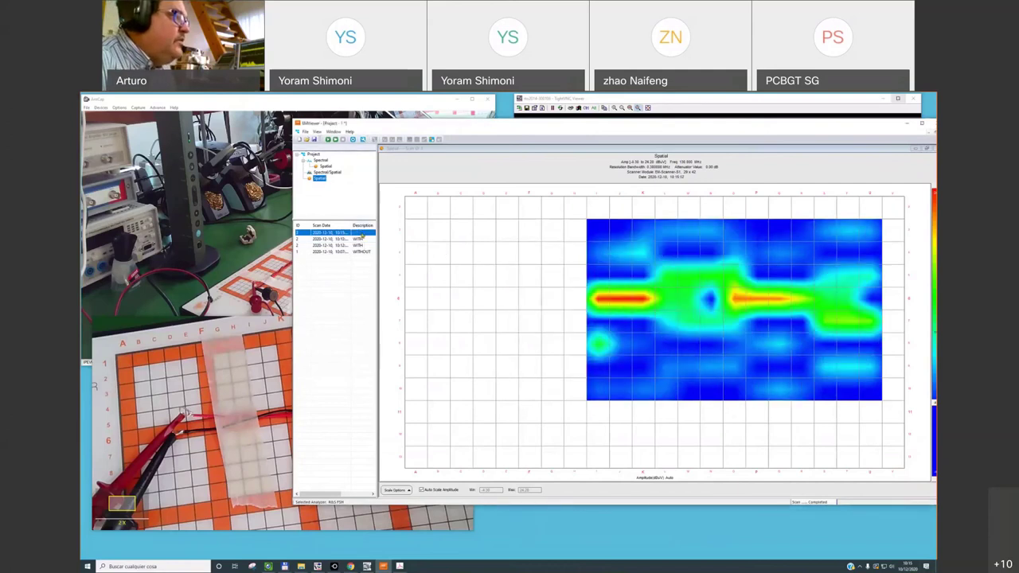
right_click(363, 234)
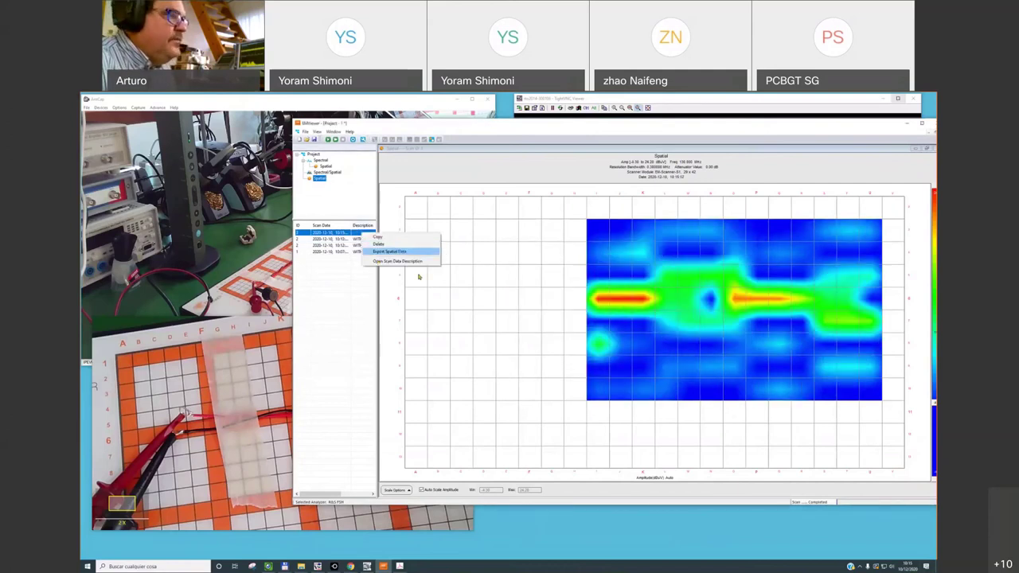
left_click(398, 261)
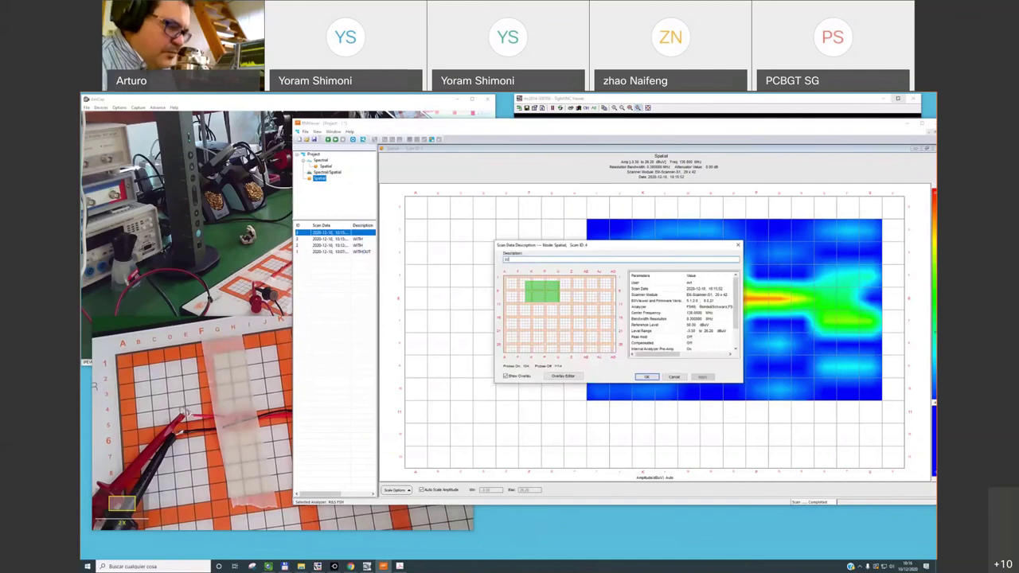
type("OUT")
key("Return")
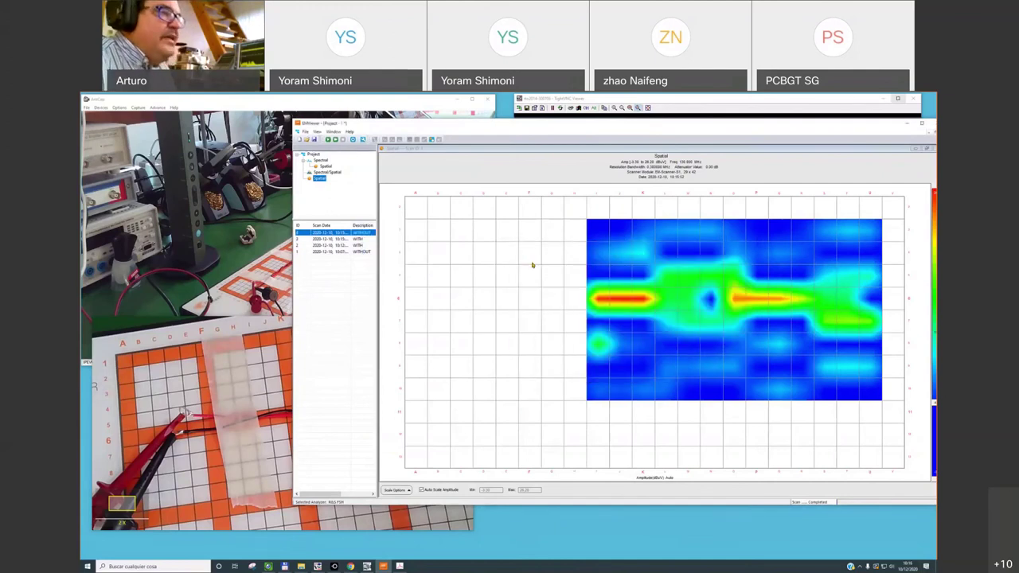
Step: Turn off automatic amplitude scaling for the third scan (WITH) and set its range from -4 to 24
left_click(358, 239)
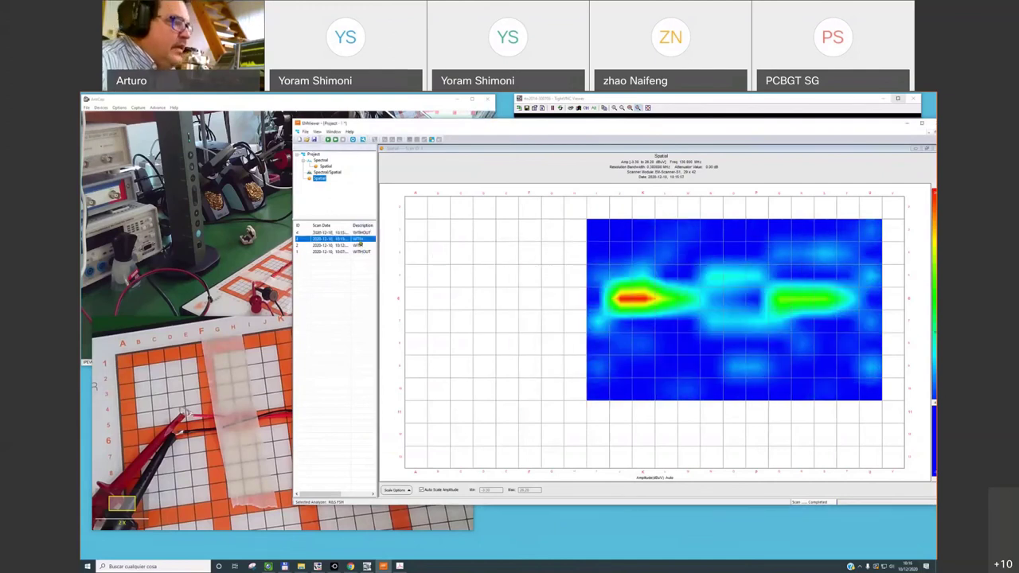
left_click(440, 491)
key("Tab")
type("-4")
key("Tab")
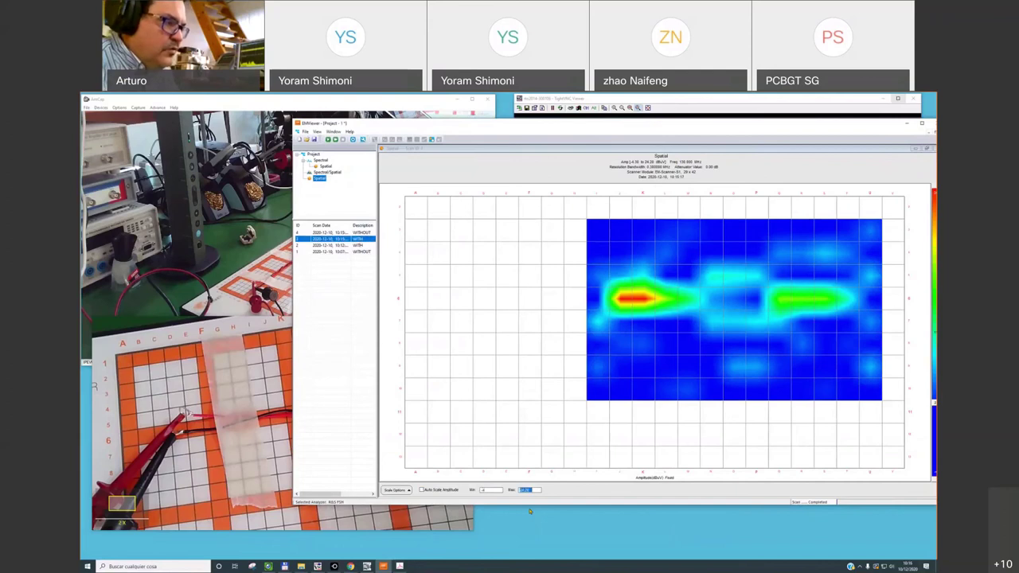
type("10")
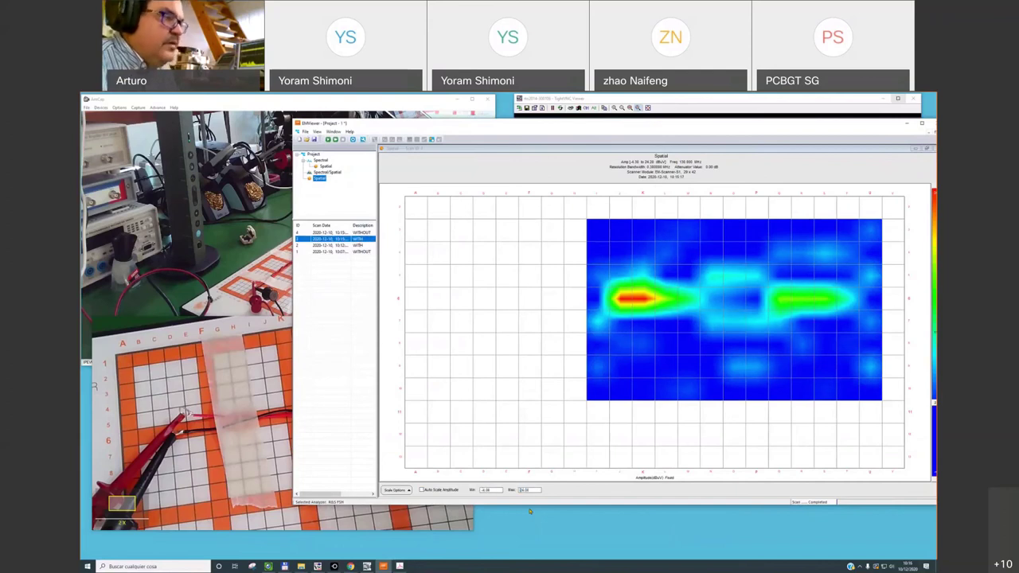
Step: Give the fourth scan (WITHOUT) a fixed amplitude scale with a minimum of -4 and a maximum of 24
key("Up")
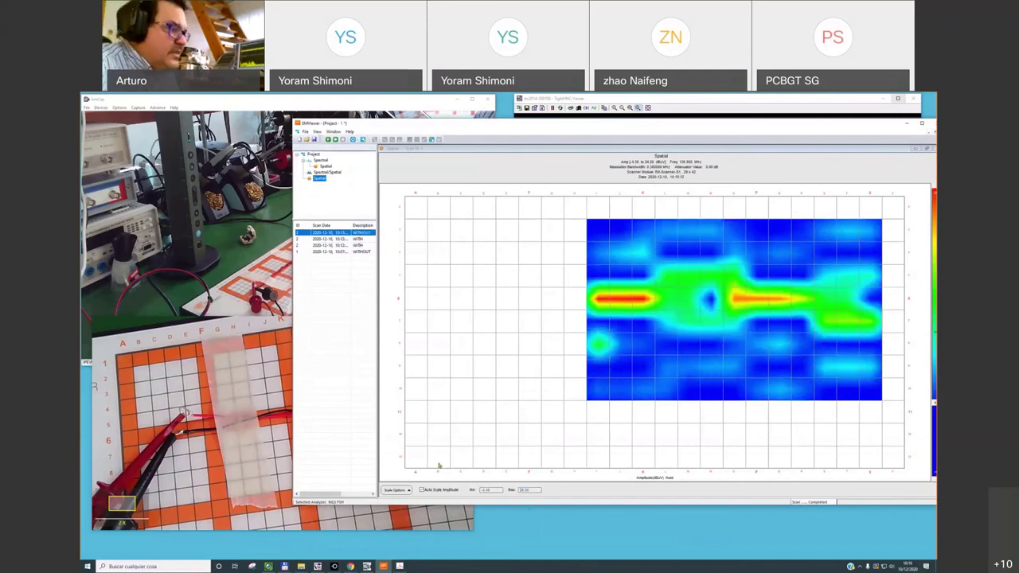
key("Tab")
type("1")
key("Tab")
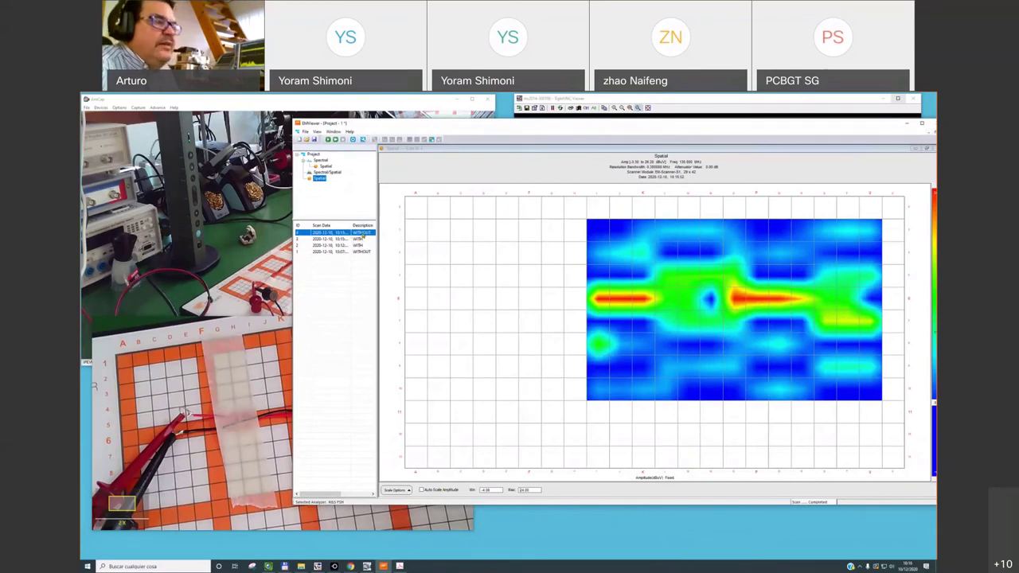
Step: Compare the maps of the third scan (WITH) and fourth scan (WITHOUT) on the same fixed amplitude scale
left_click(361, 239)
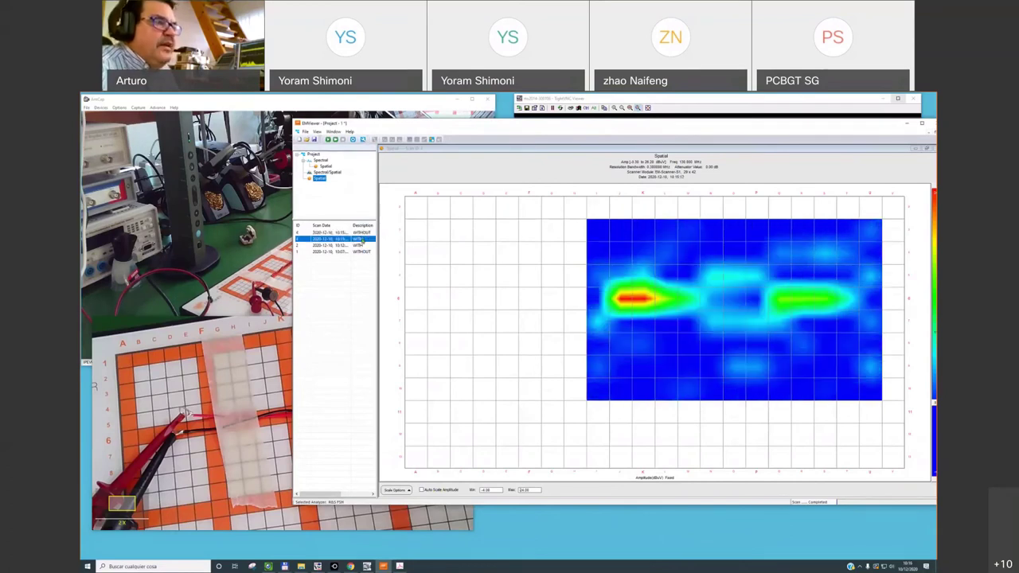
left_click(362, 233)
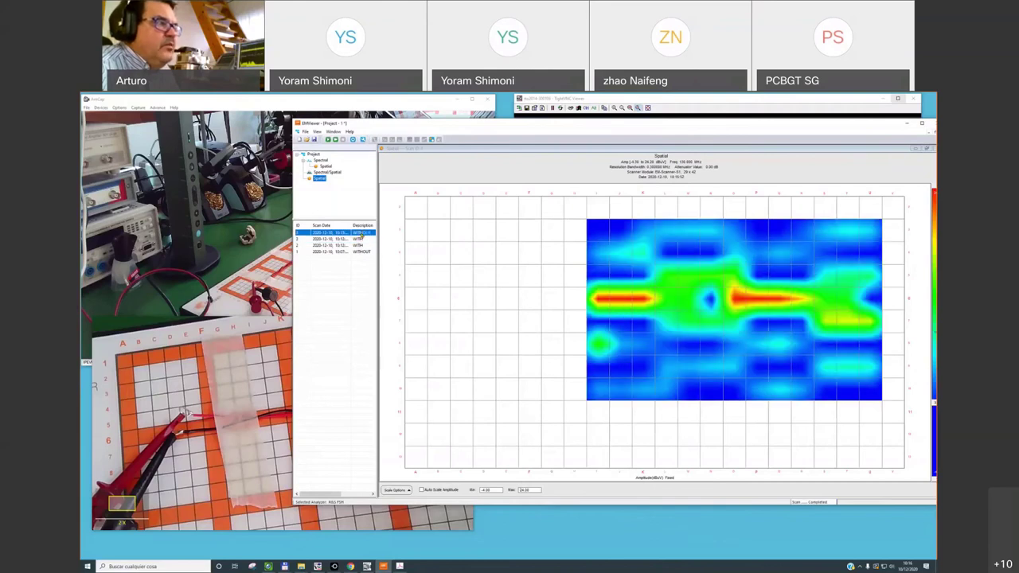
left_click(360, 238)
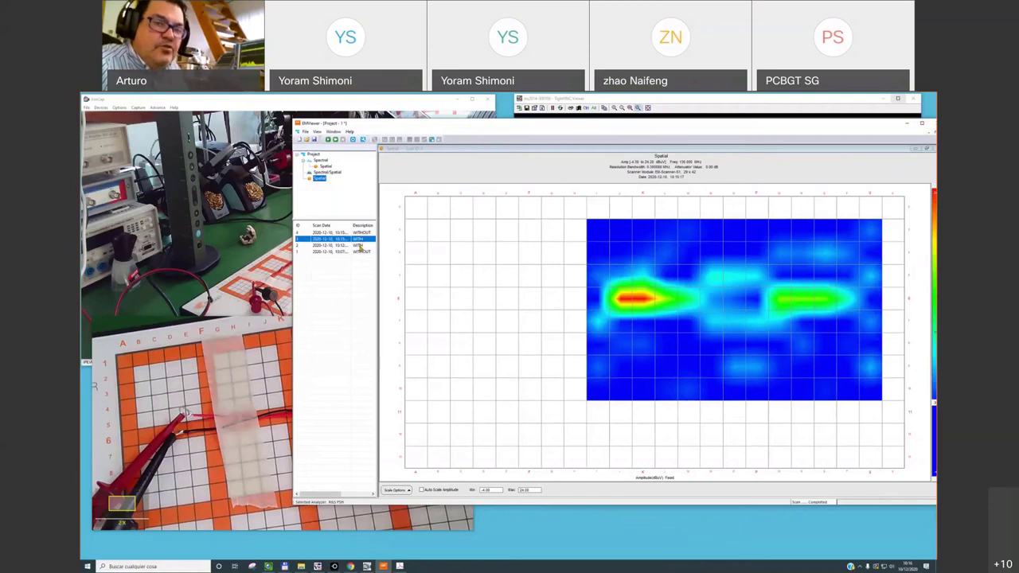
Step: Display the second scan (WITH) and bring the Visualizer camera view forward to examine the cable on the scanner
left_click(359, 245)
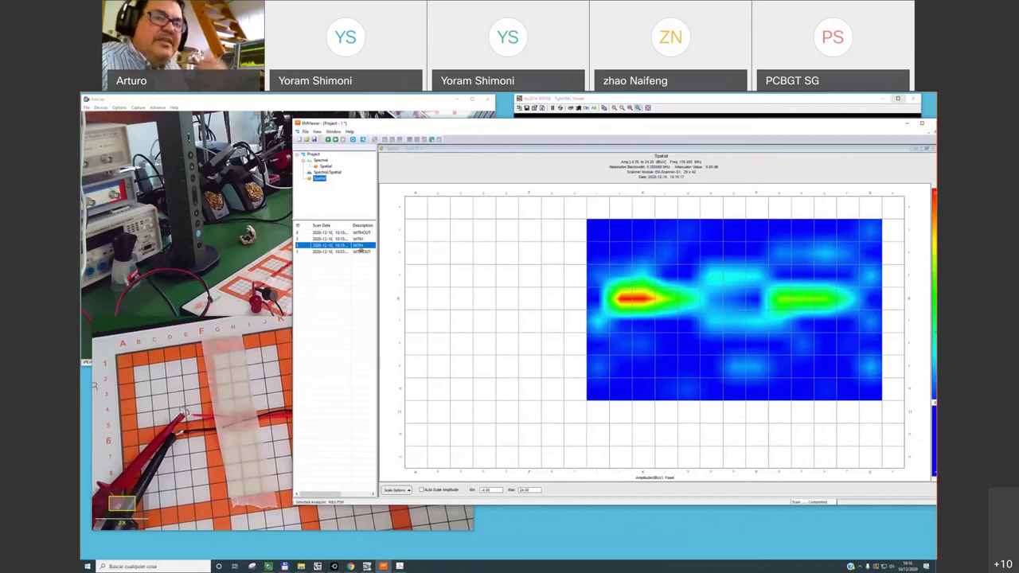
right_click(362, 249)
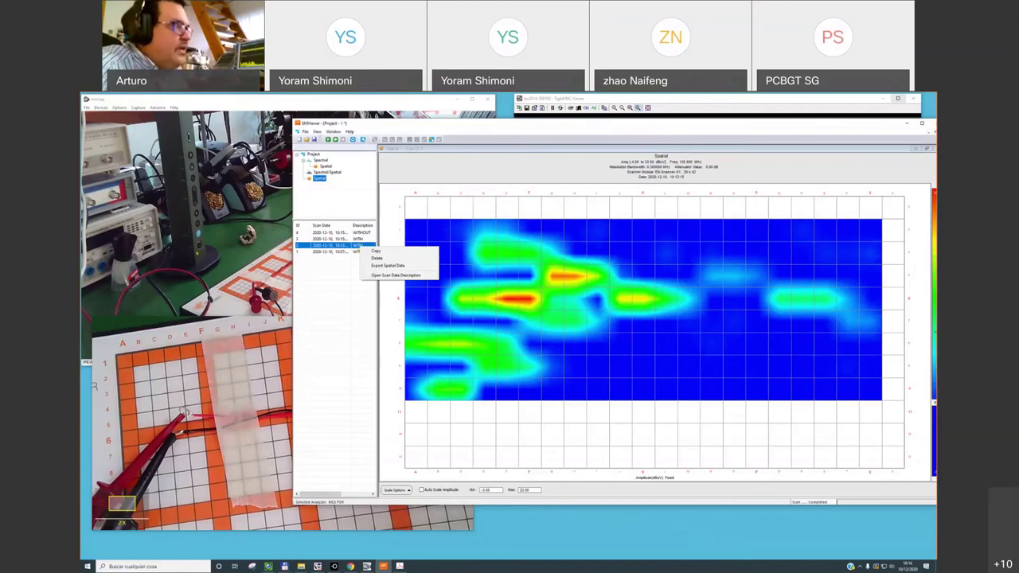
left_click(413, 406)
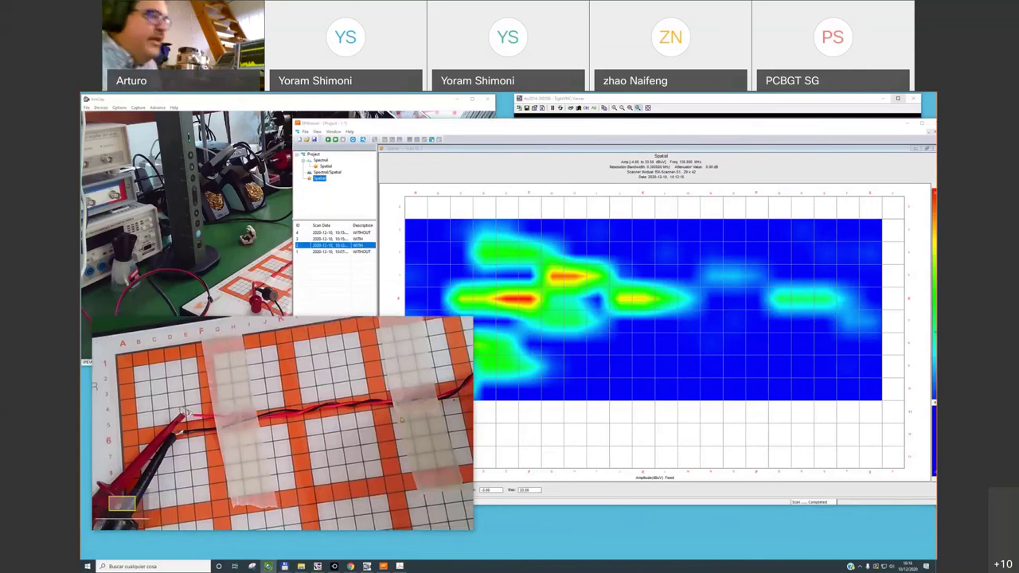
left_click(504, 433)
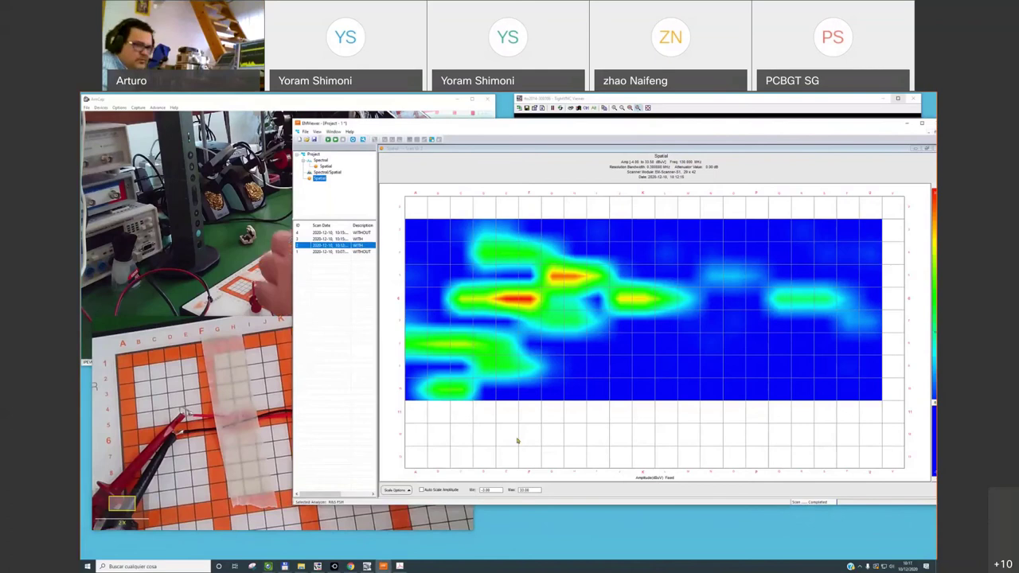
left_click(281, 513)
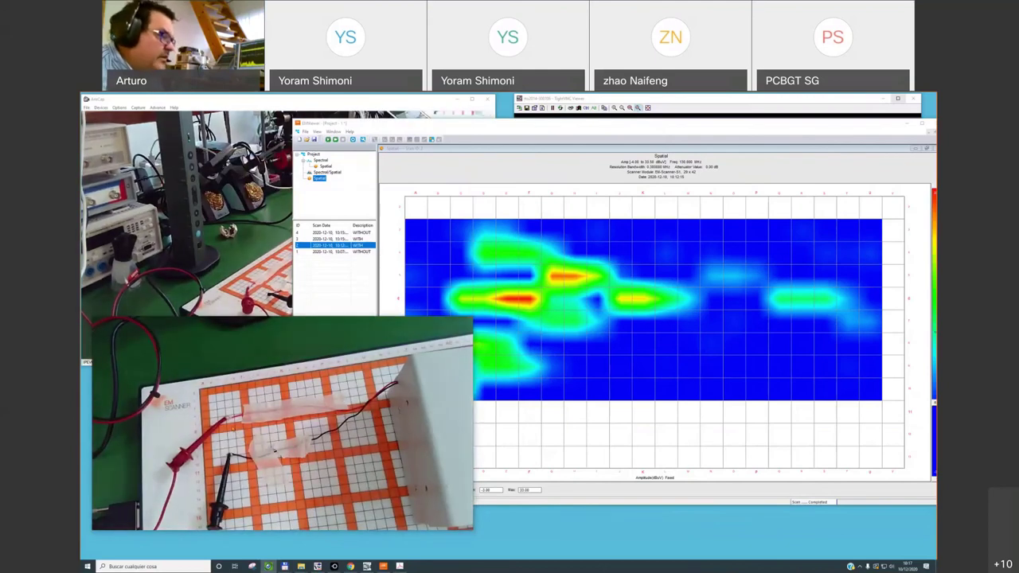
right_click(323, 180)
left_click(342, 225)
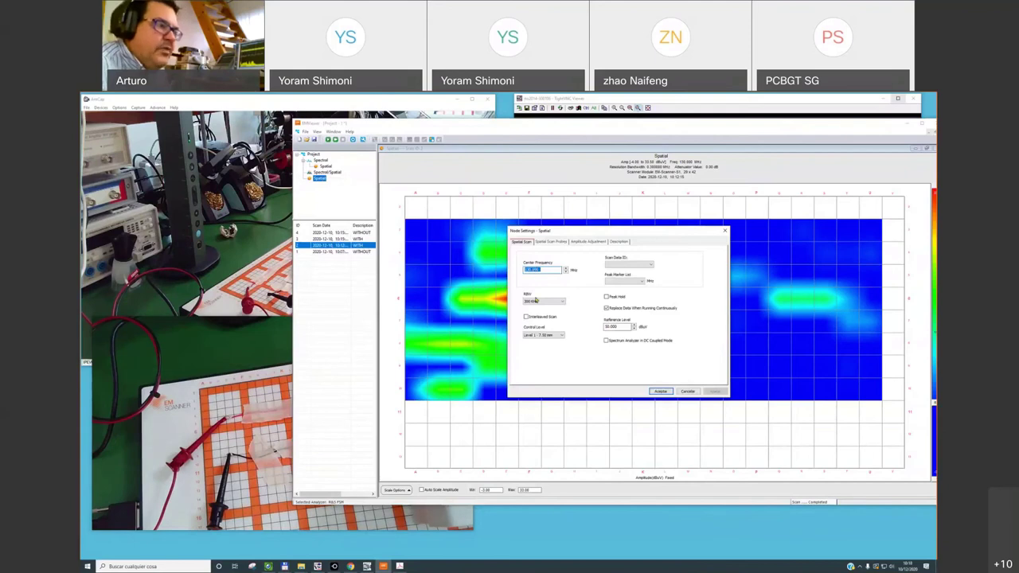
left_click(547, 242)
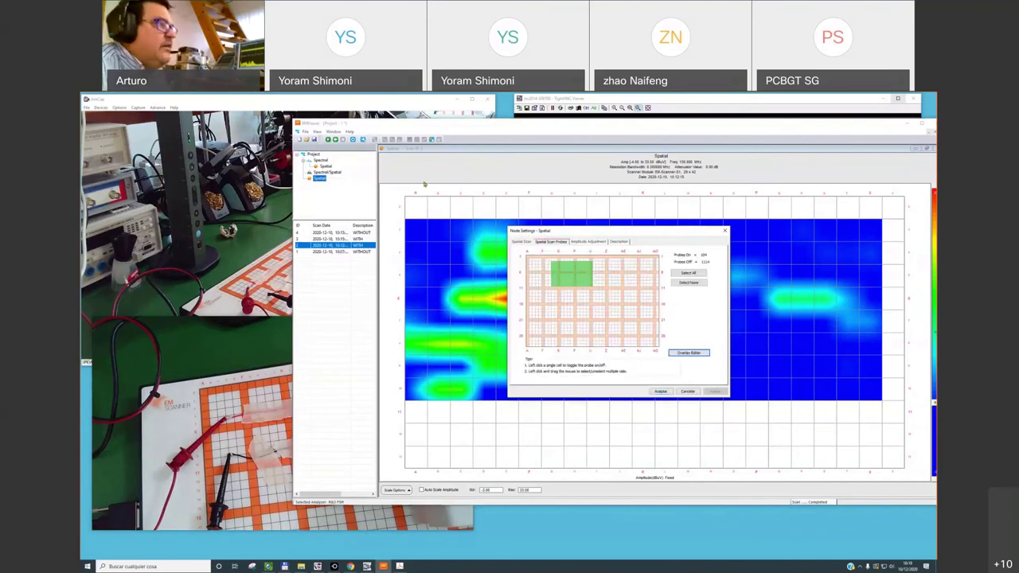
left_click(660, 391)
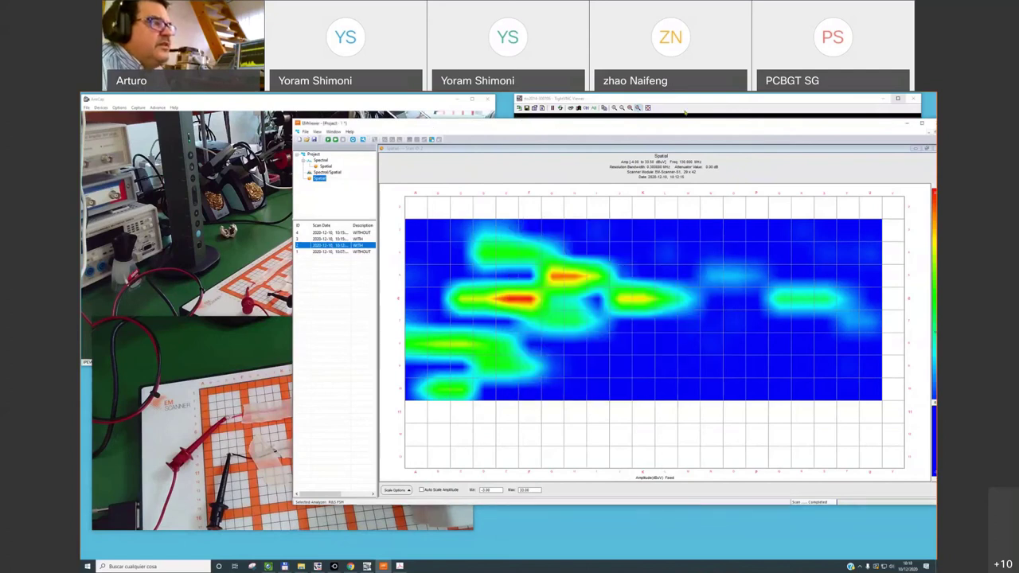
Step: With the camera view uncovered, extend the Spatial node's scan probe area from cell A1 to just past column U and row 11
left_click_drag(382, 123, 543, 110)
right_click(490, 164)
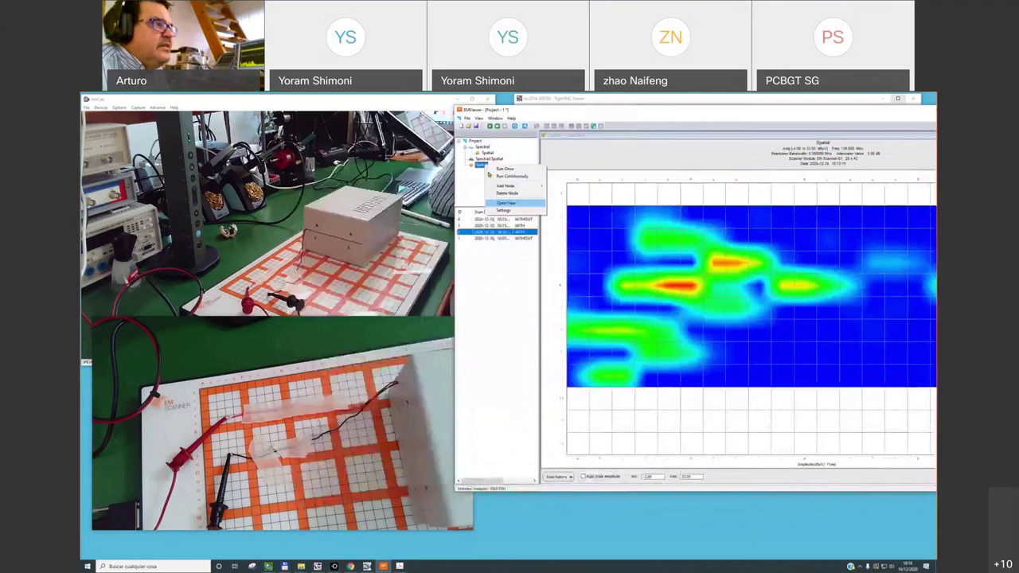
left_click(504, 210)
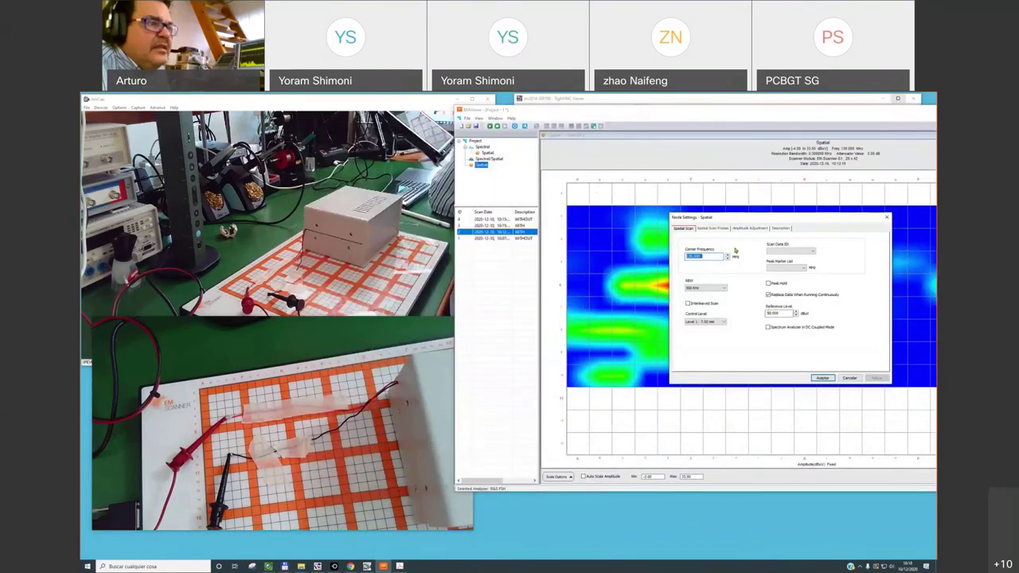
left_click(709, 230)
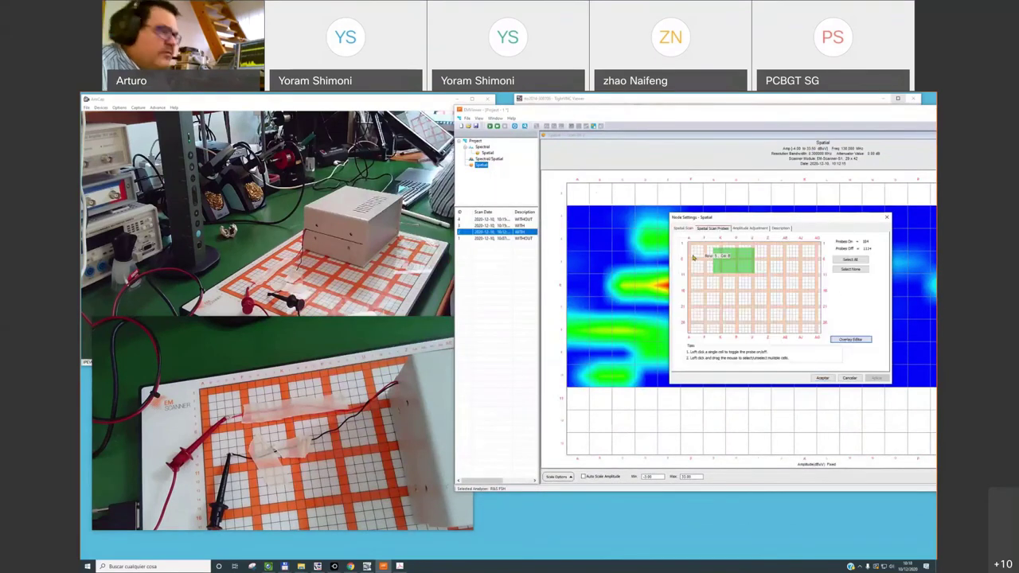
left_click_drag(689, 245, 770, 288)
left_click(773, 289)
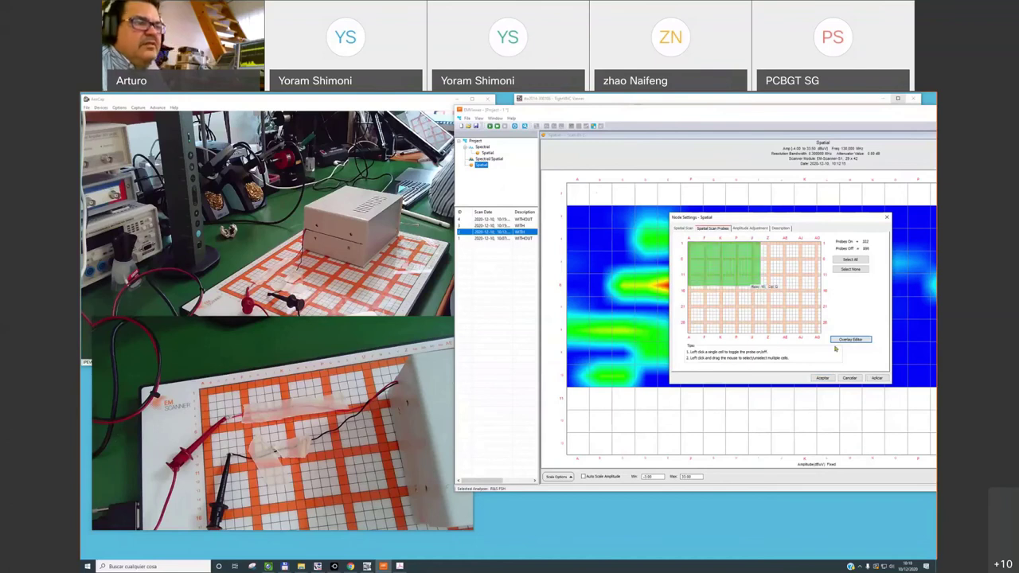
left_click(821, 377)
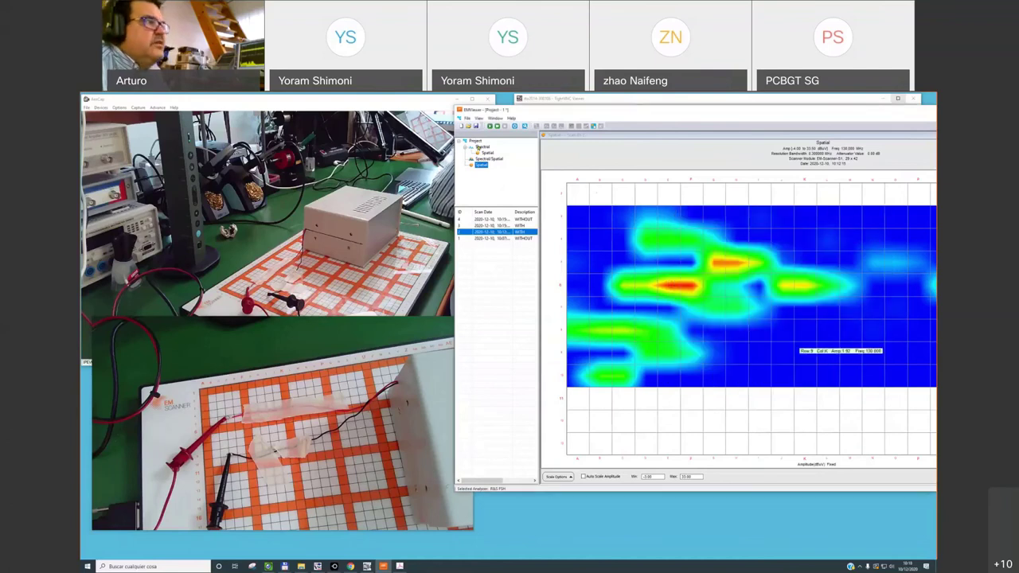
Step: Run a new scan of the Spatial node and raise the colour-scale threshold to isolate the strongest emission spots
left_click(494, 126)
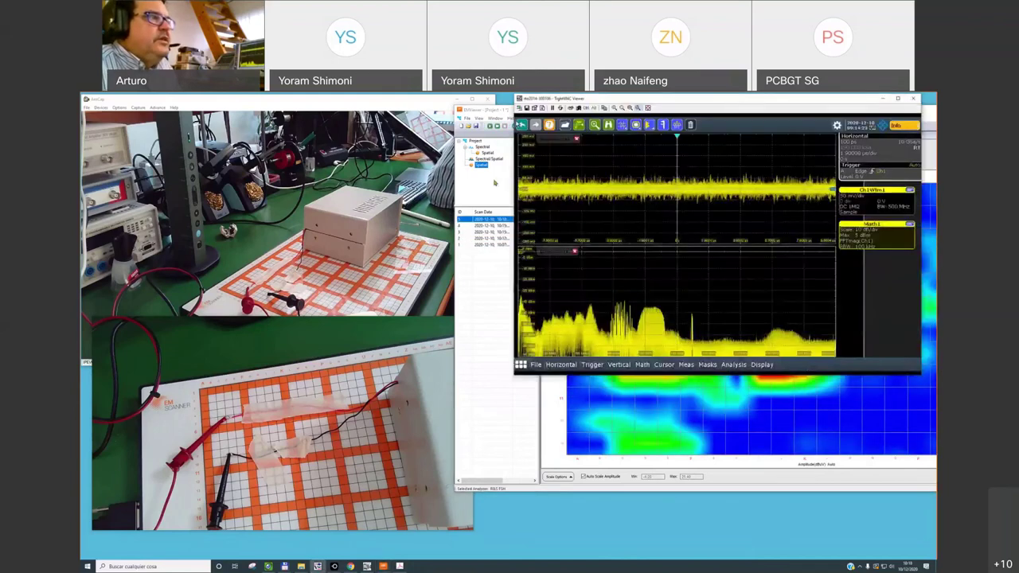
key("super+Down")
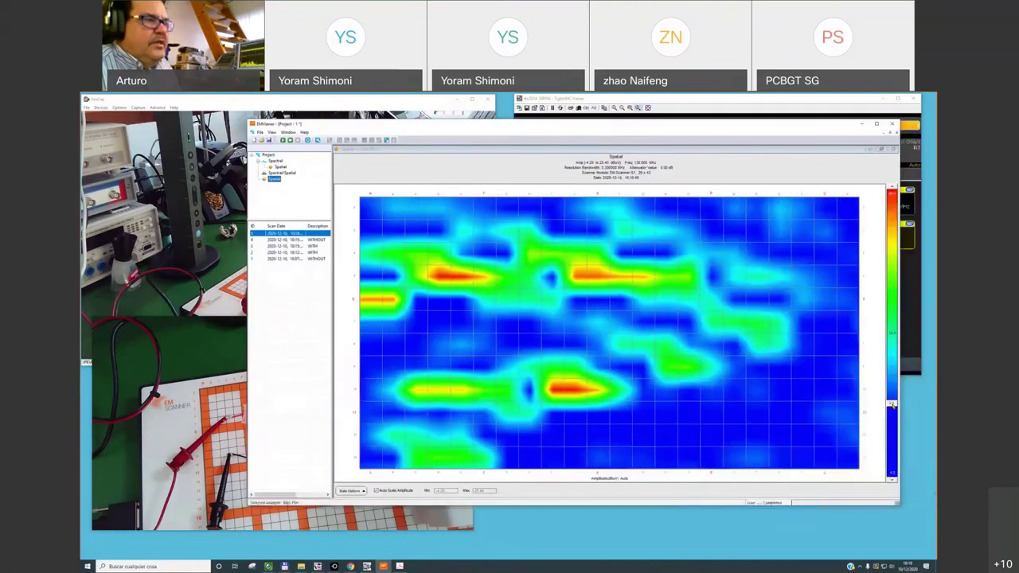
mouse_move(891, 404)
left_mouse_down()
mouse_move(886, 430)
mouse_move(890, 333)
left_mouse_up()
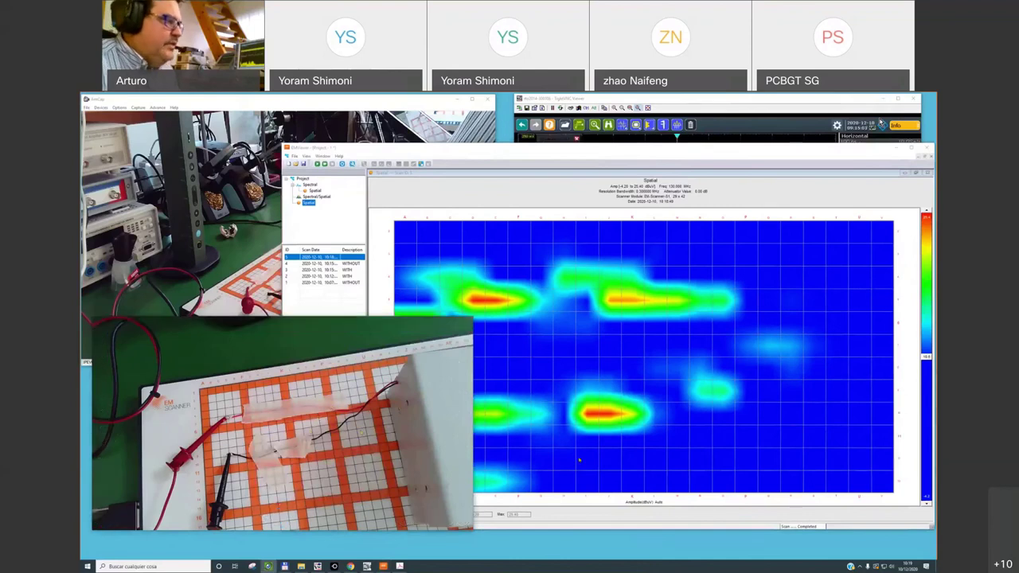
Step: Move the Visualizer camera view to examine the bare circuit boards on the scanner beside the spatial map
mouse_move(578, 436)
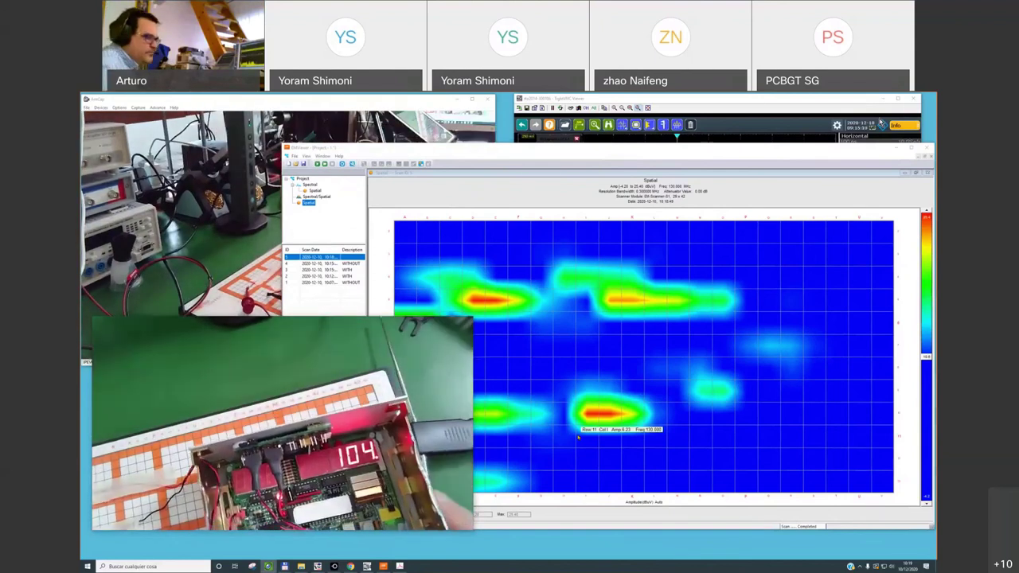
mouse_move(306, 362)
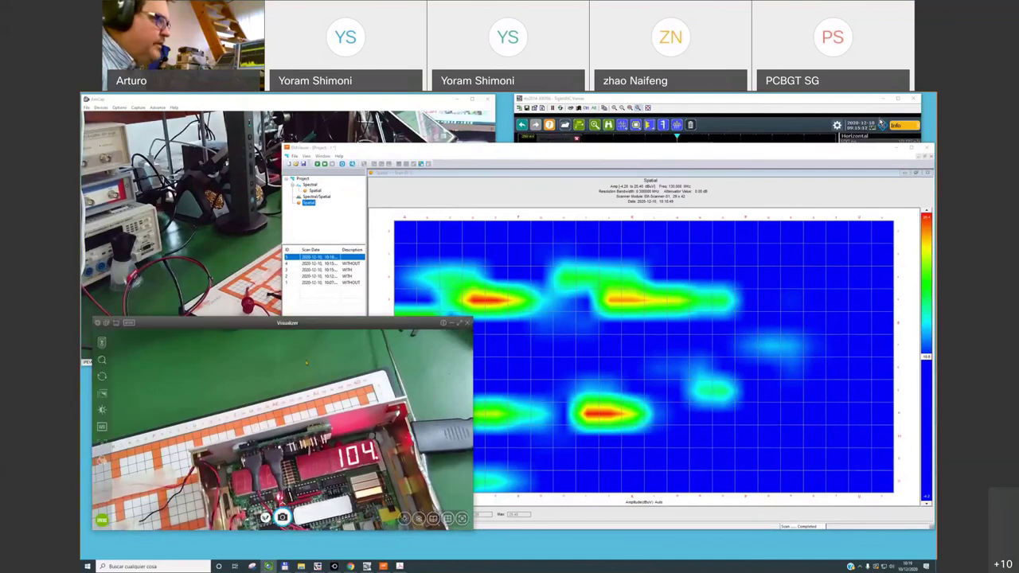
left_click_drag(321, 325, 337, 301)
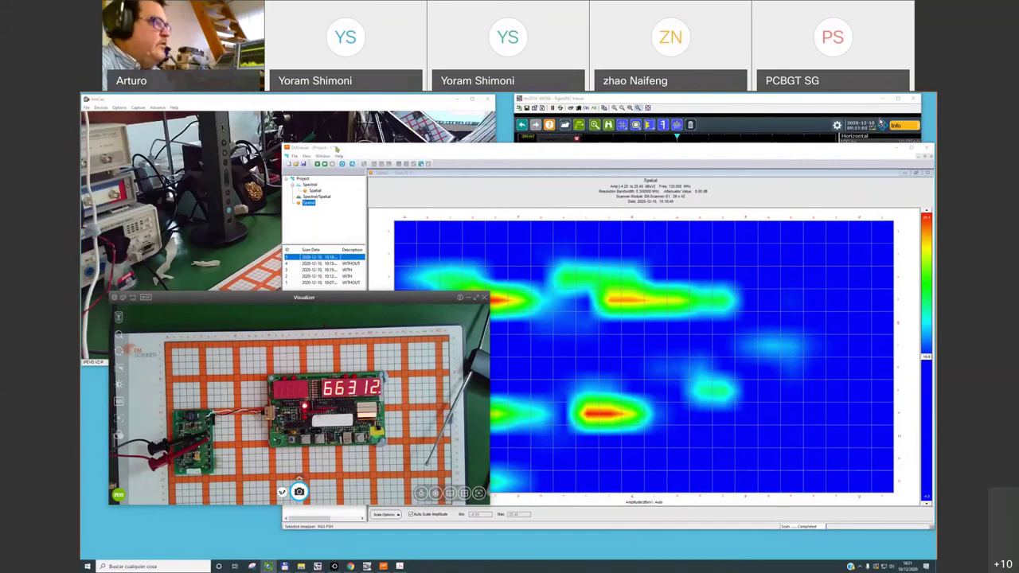
Step: Clear all selected scan probes in the Spectral/Spatial node's settings
left_click(337, 148)
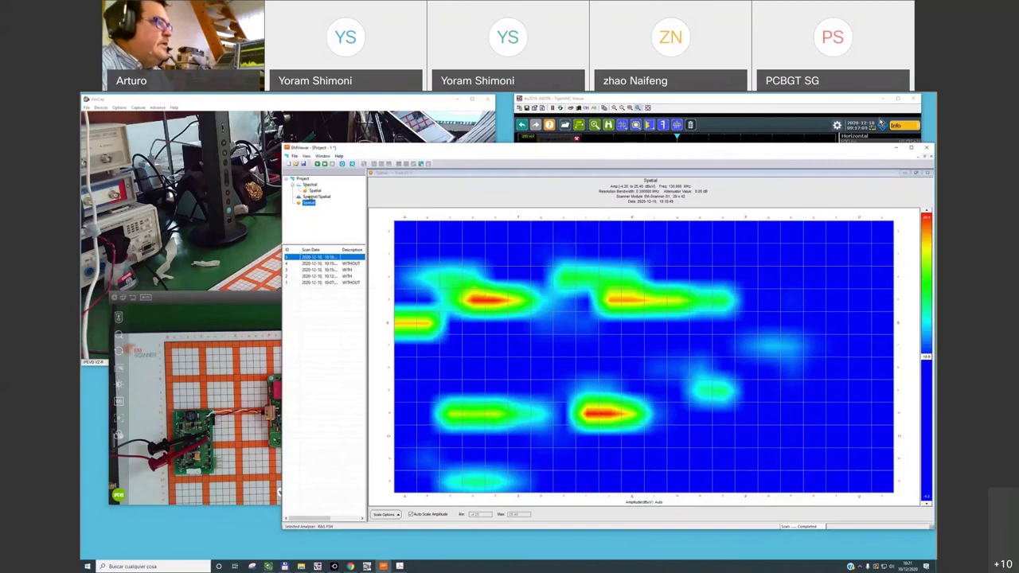
right_click(316, 196)
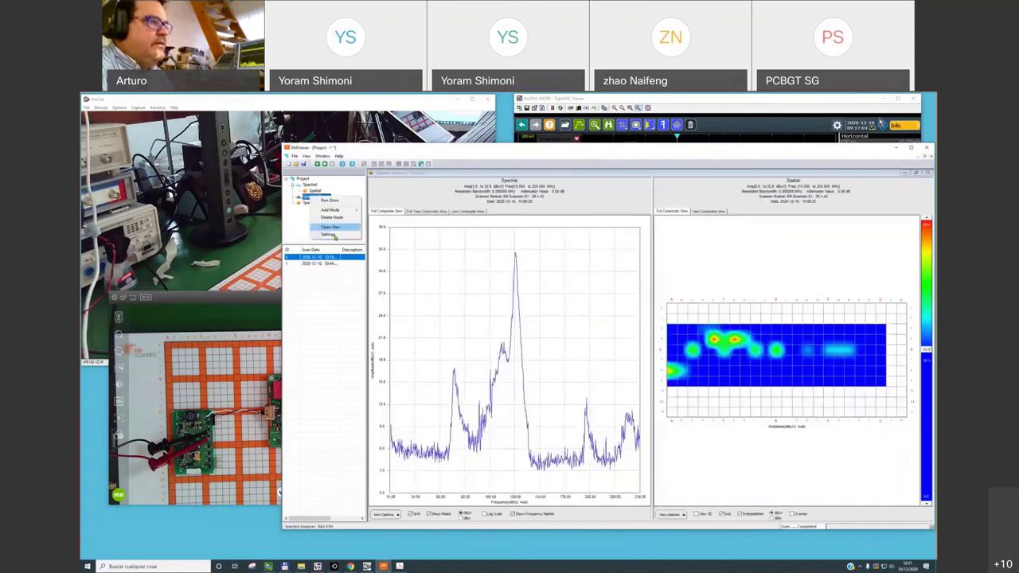
left_click(331, 230)
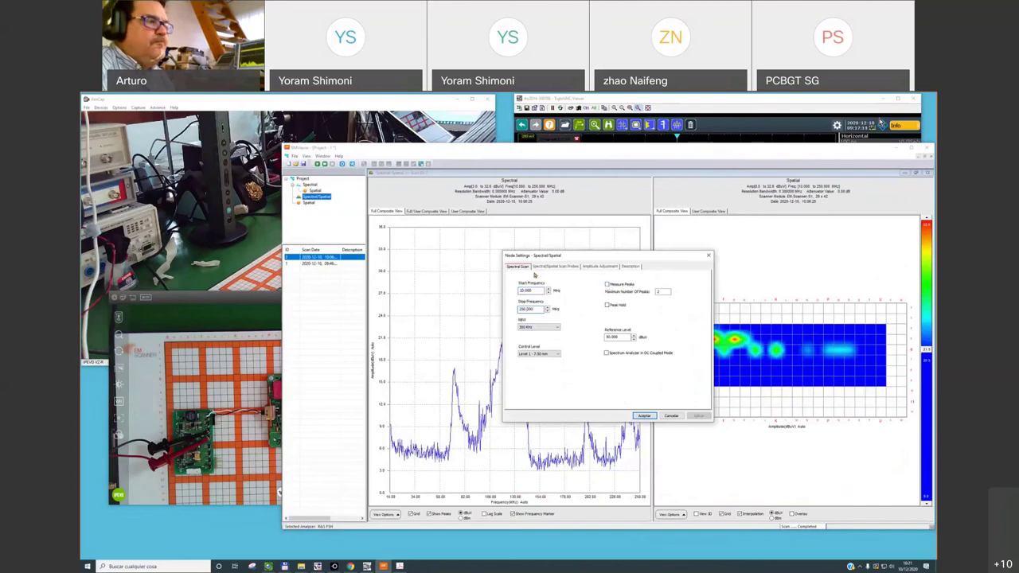
left_click(554, 266)
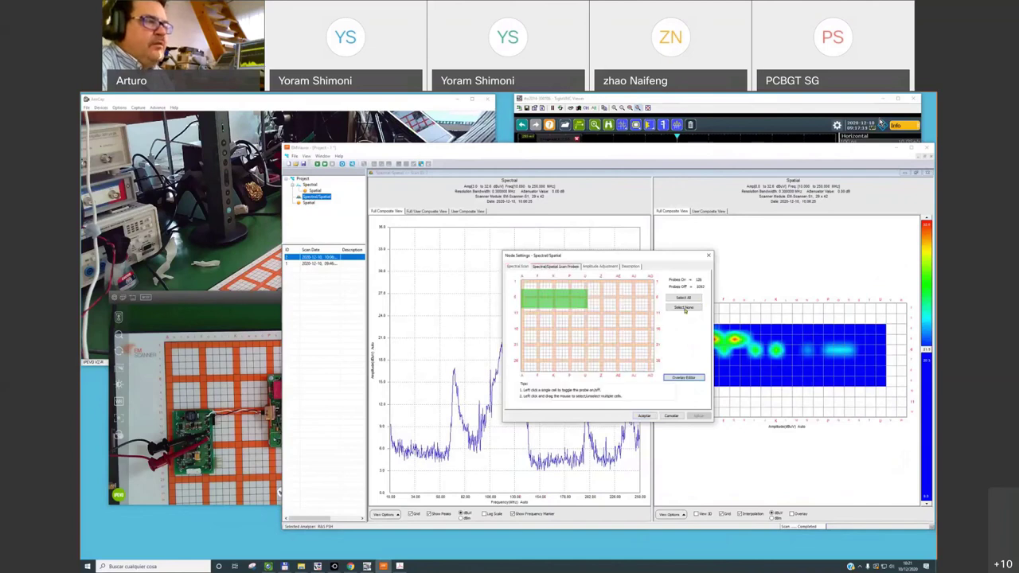
left_click(684, 308)
left_click(571, 300)
right_click(589, 312)
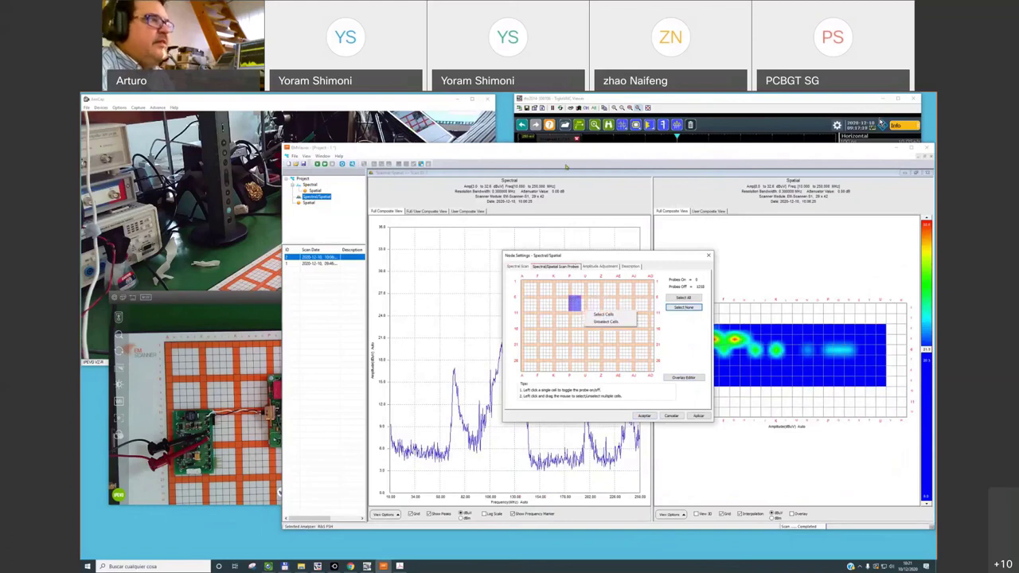
key("Escape")
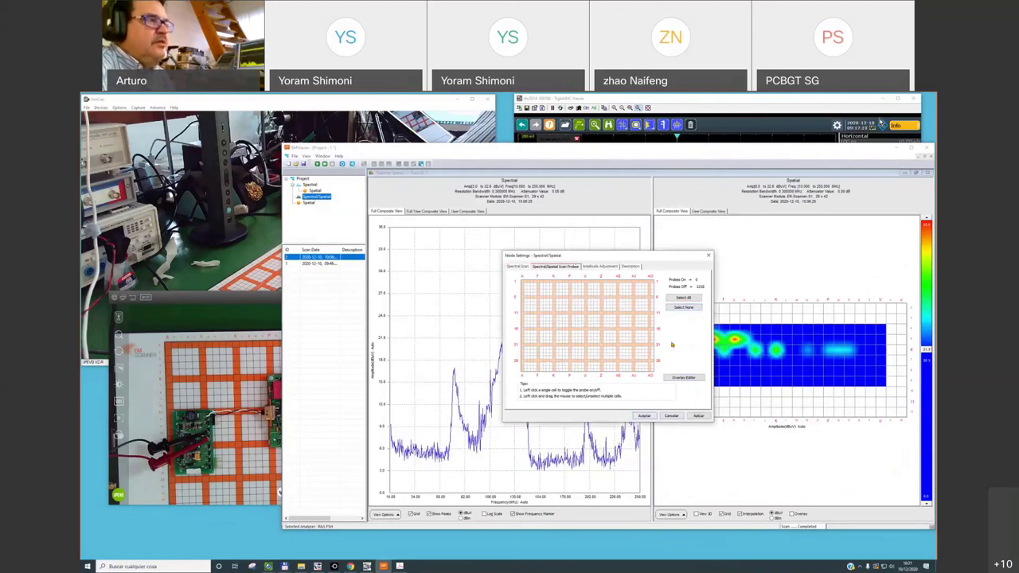
key("Escape")
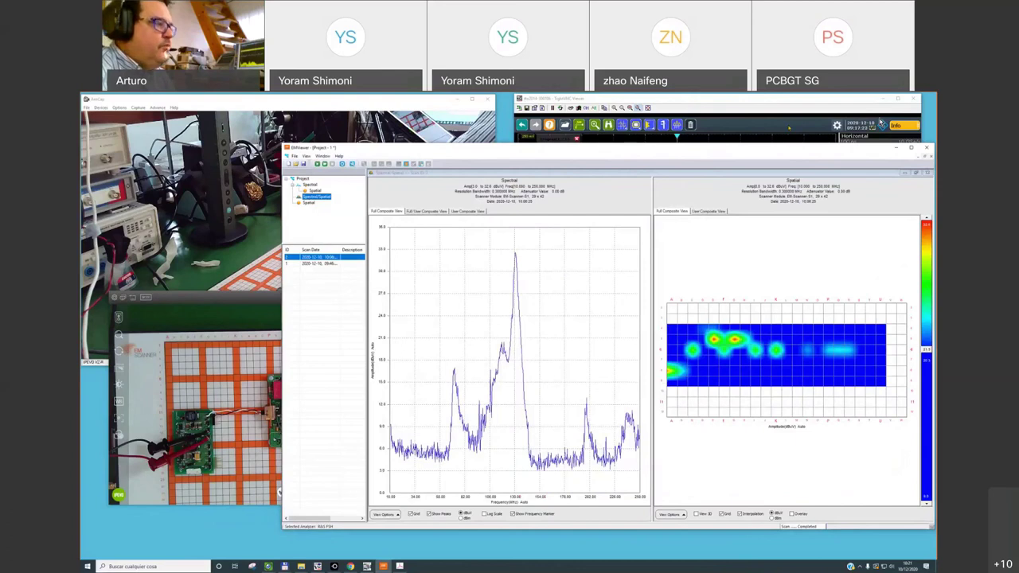
Step: With the camera view uncovered, select the Spectral/Spatial scan probes beneath the main display board as a rectangular block
left_click_drag(318, 147, 487, 125)
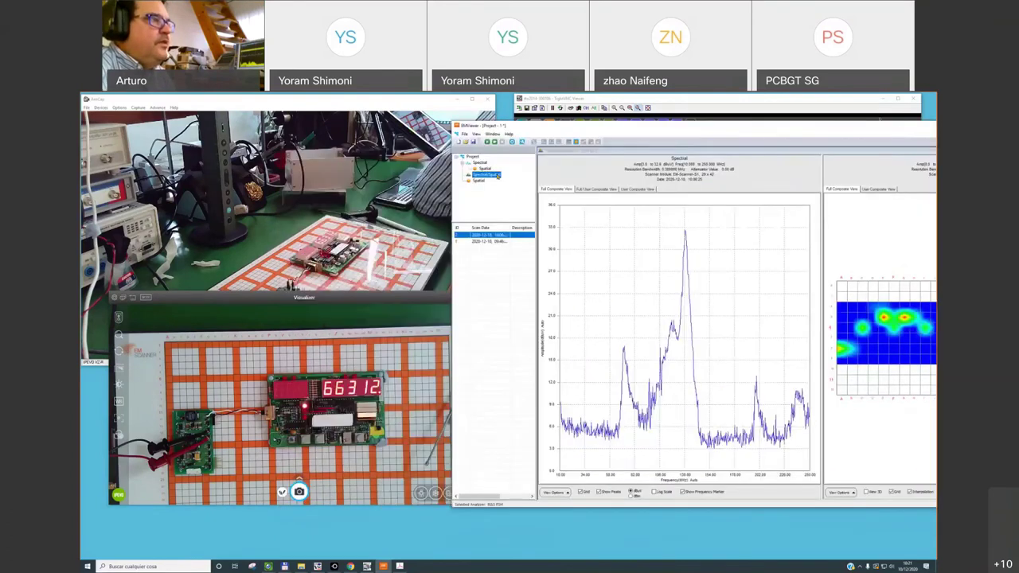
double_click(690, 243)
left_click(724, 245)
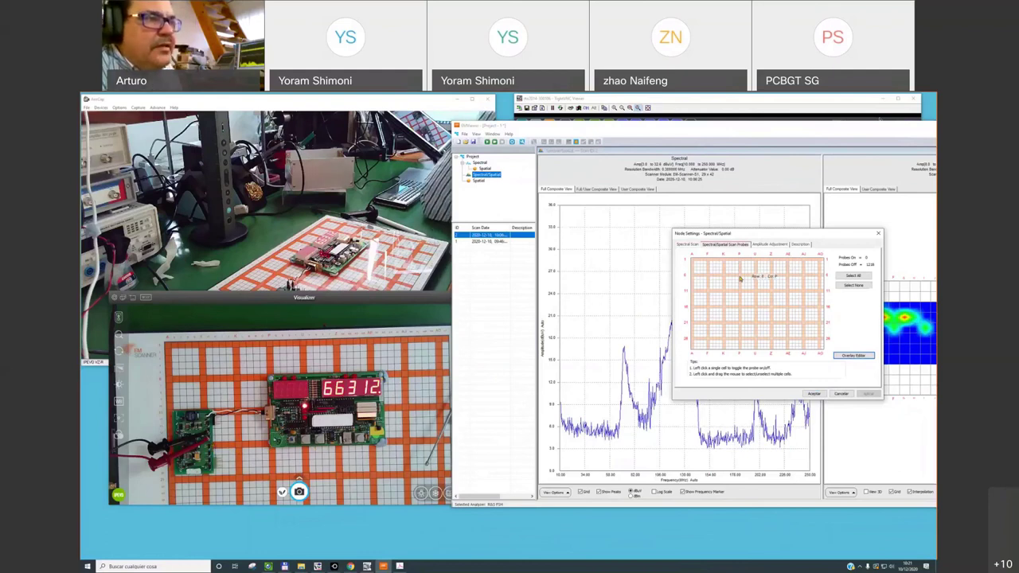
left_click_drag(740, 277, 789, 310)
left_click_drag(789, 310, 791, 310)
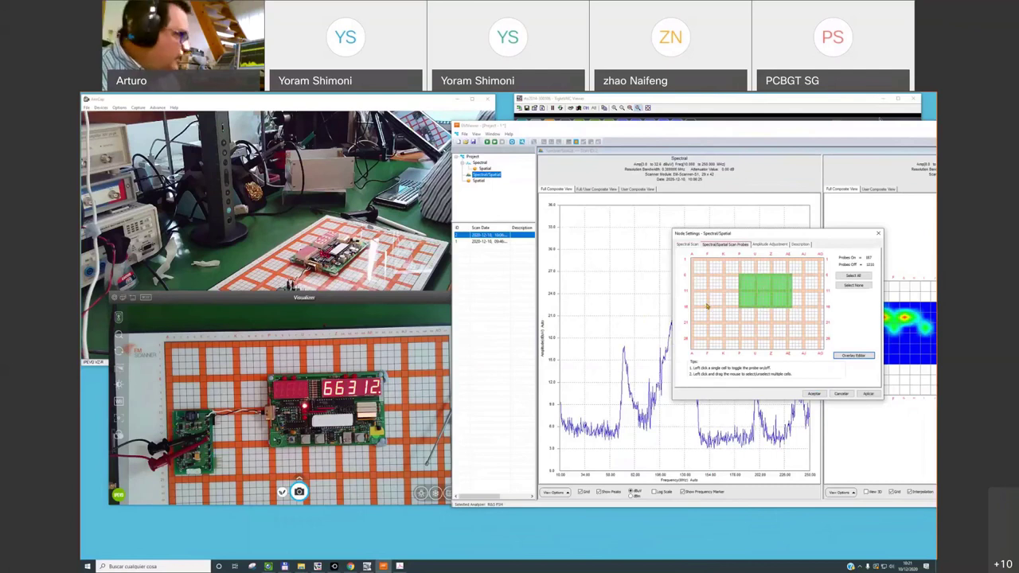
Step: Add the scan probes beneath the small power board and along the cable joining it to the main board
left_click_drag(694, 290, 723, 322)
left_click(734, 323)
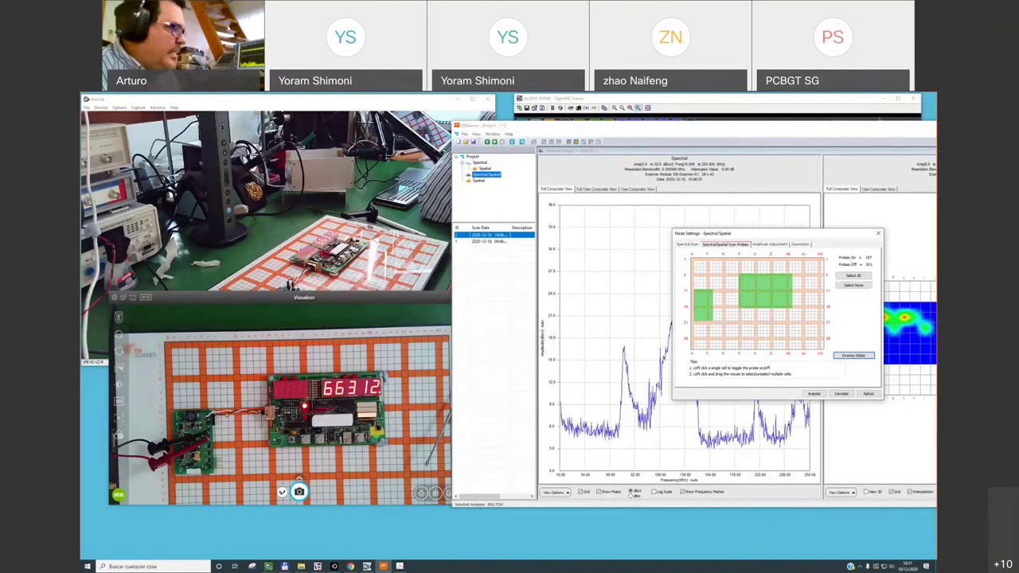
left_click_drag(711, 284, 751, 300)
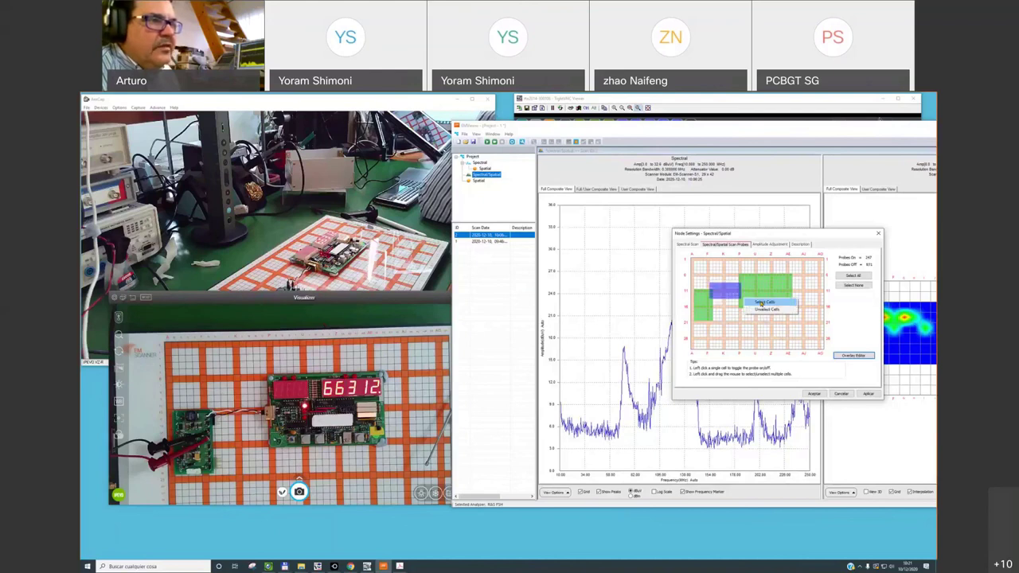
left_click(768, 309)
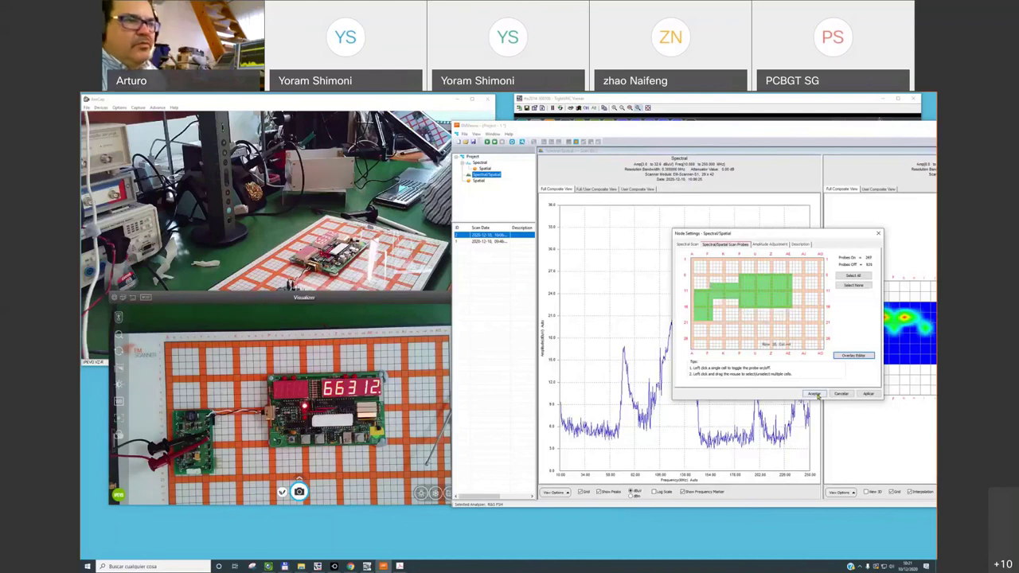
Step: Load the picture Overlay PCB uC and Buck.jpg into the overlay editor of the Spectral/Spatial node
left_click(852, 356)
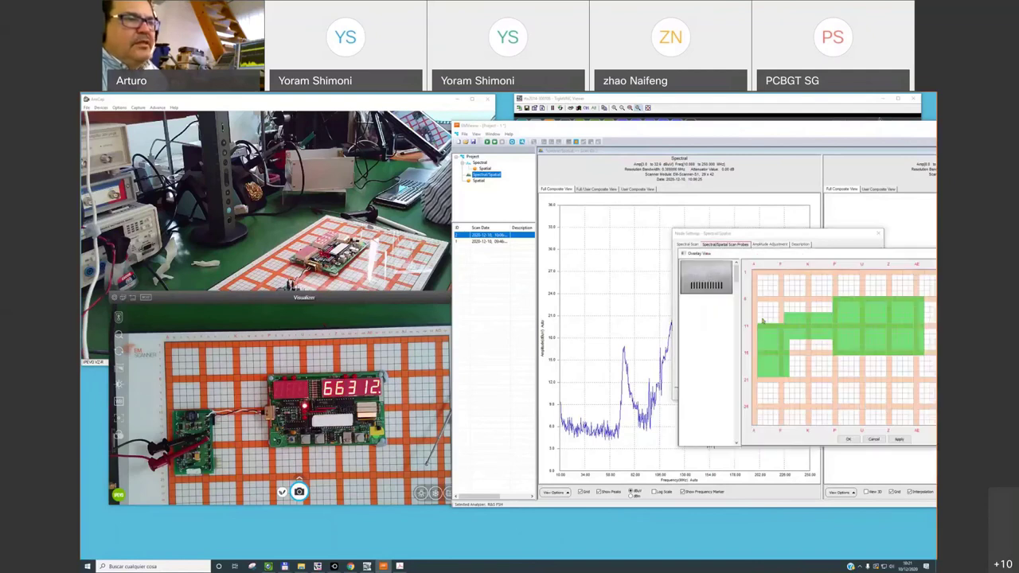
right_click(802, 286)
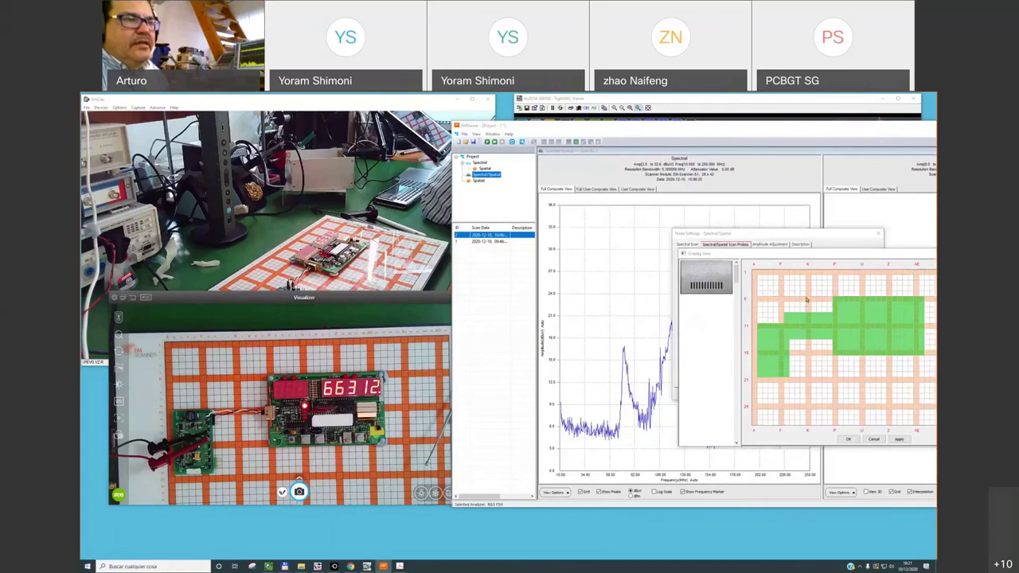
left_click(828, 287)
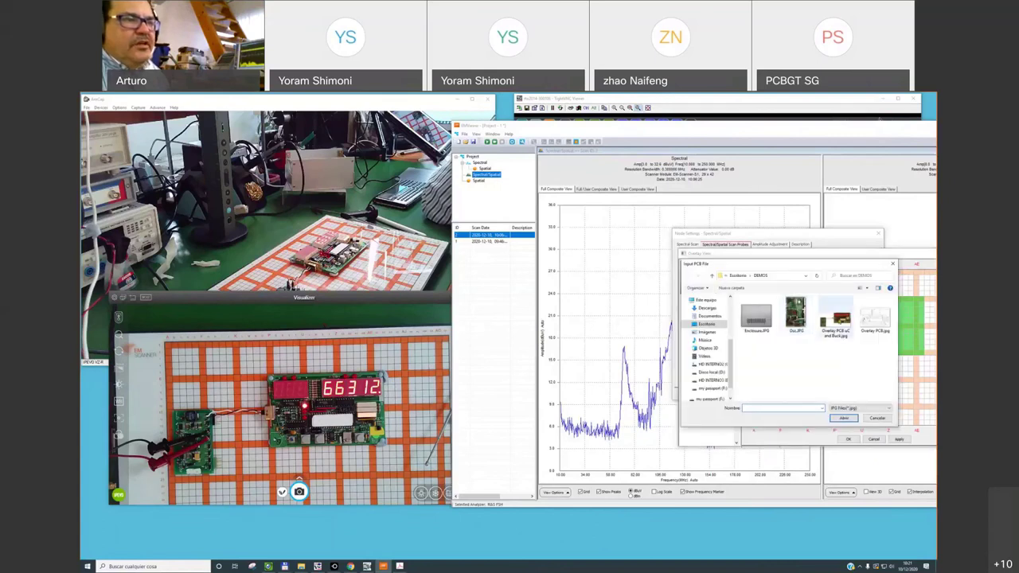
double_click(835, 317)
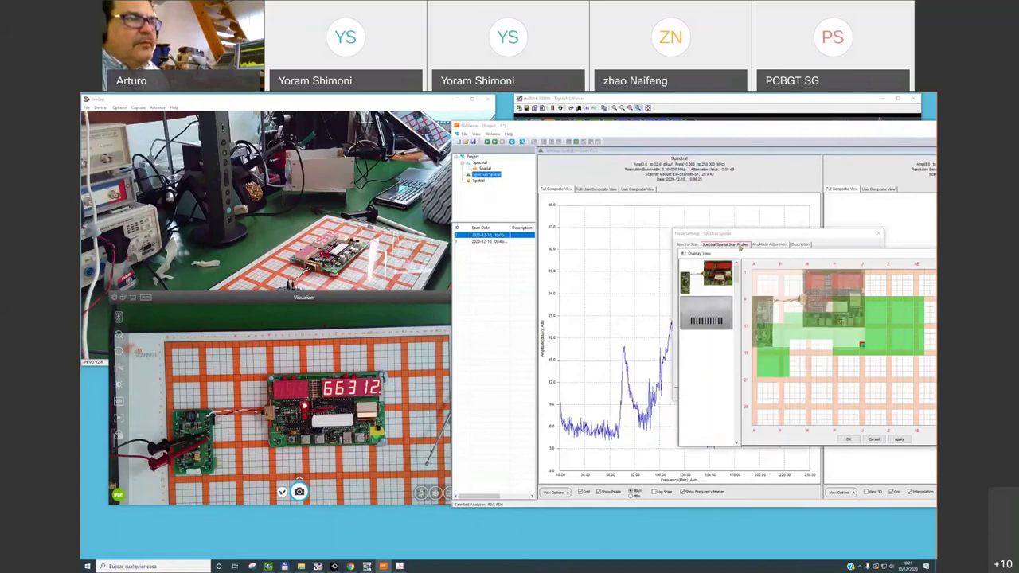
Step: Position and stretch the boards' overlay picture to match the selected probe cells, and accept the node settings
double_click(694, 313)
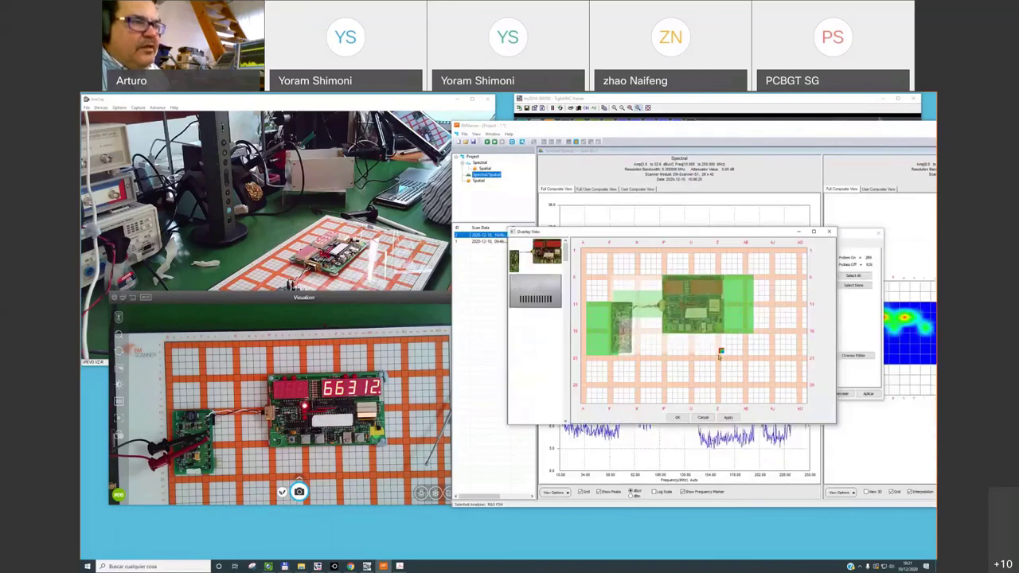
left_click_drag(720, 351, 750, 350)
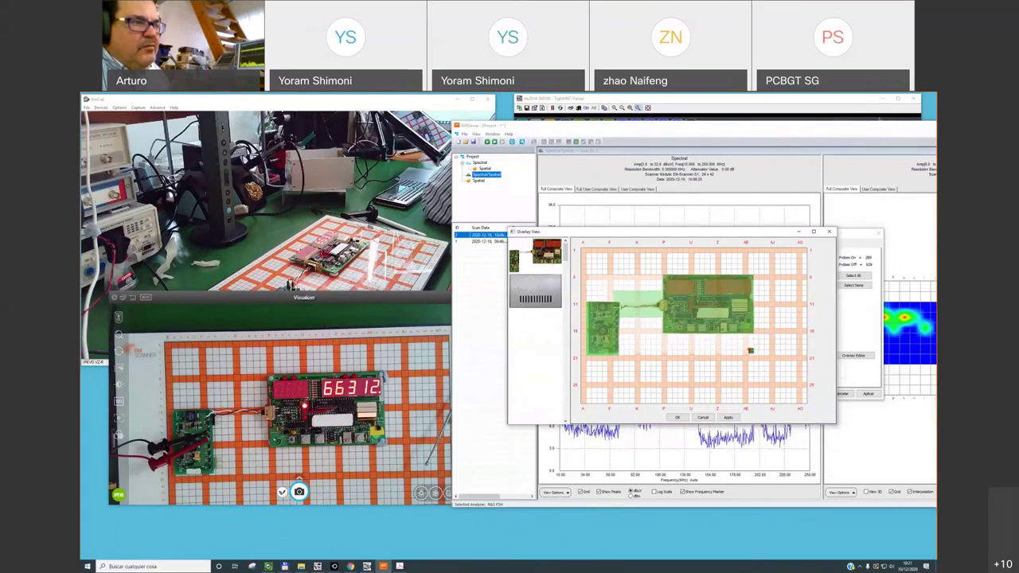
left_click(679, 418)
left_click(812, 394)
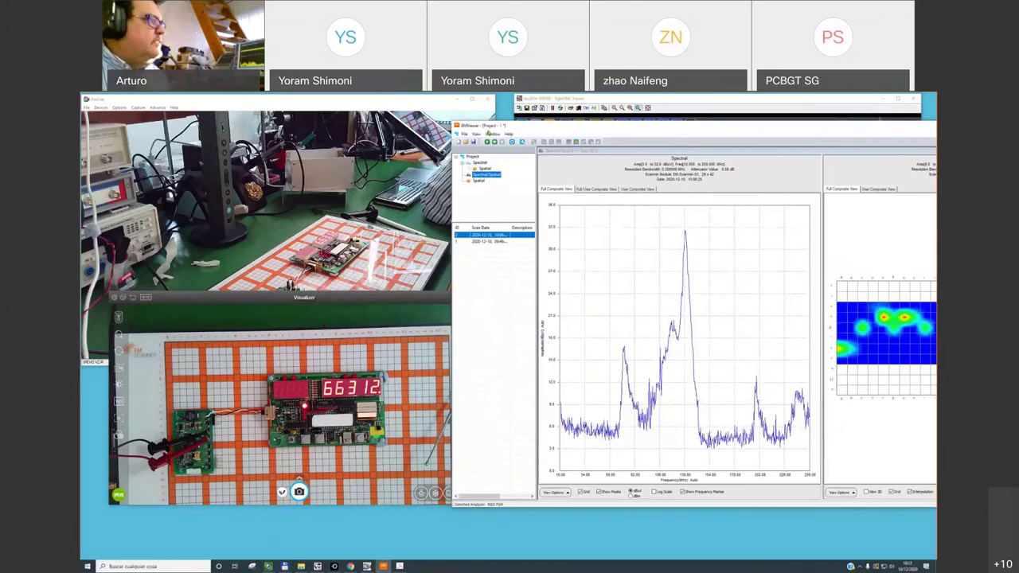
Step: Reposition the EMViewer window and, while the boards are being scanned, reset the spatial map's zoom to the whole scanner grid
left_click_drag(487, 126, 305, 121)
mouse_move(573, 359)
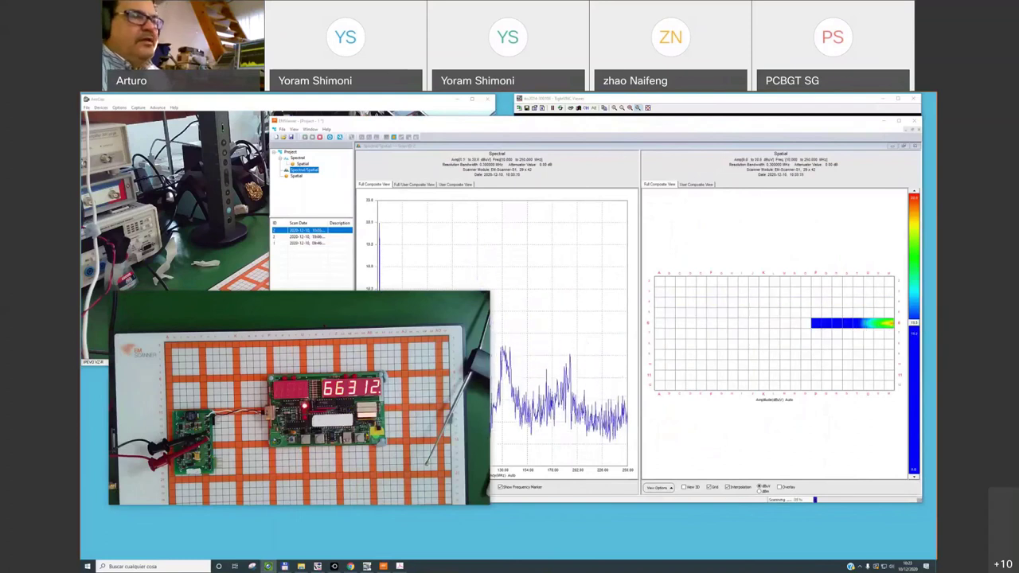
left_click(666, 284)
right_click(695, 283)
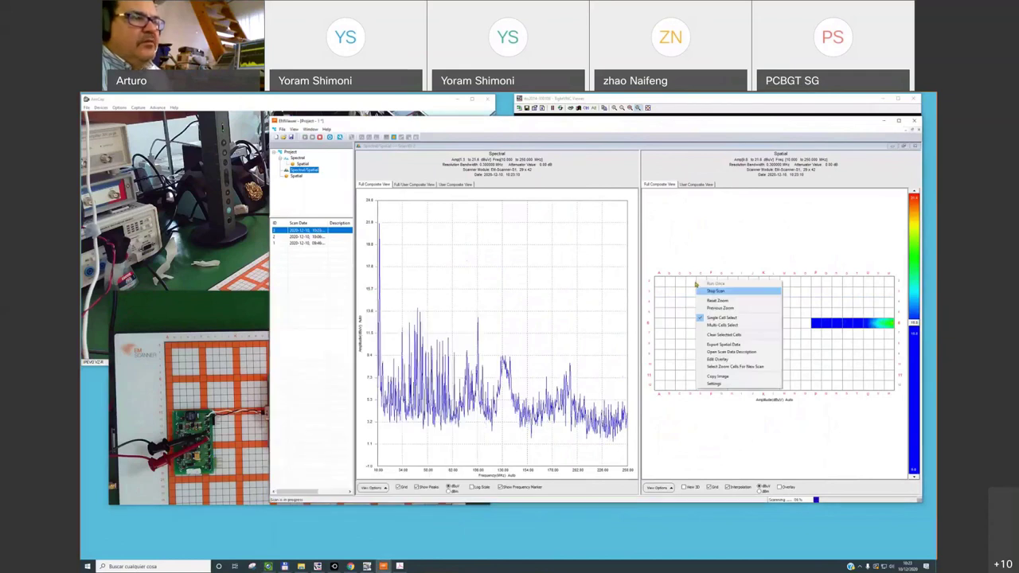
left_click(716, 300)
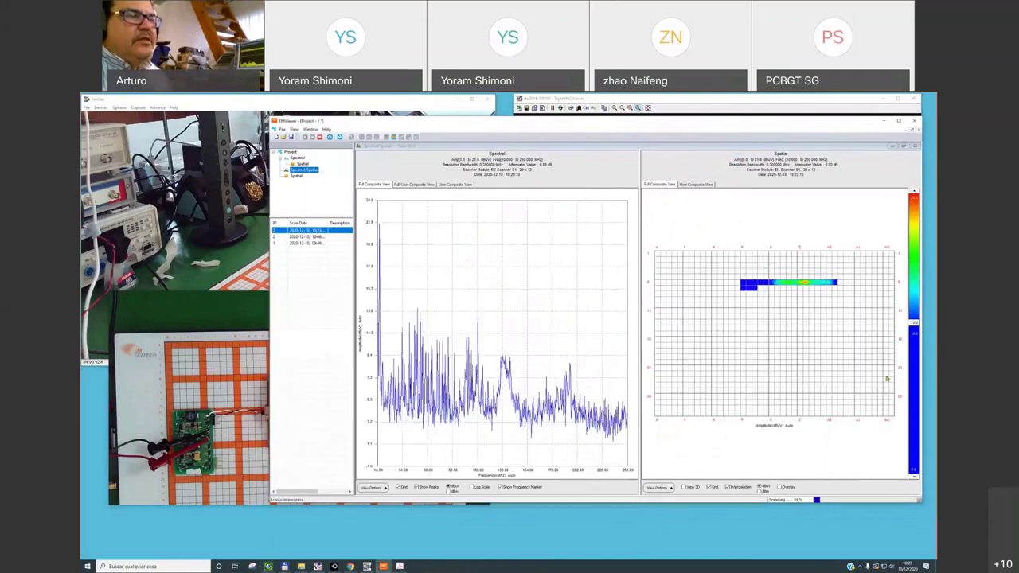
Step: Examine the running scan, reading probe cell, amplitude and frequency on the spatial map's hot spot and the spectrum's lowest-frequency peak
mouse_move(814, 286)
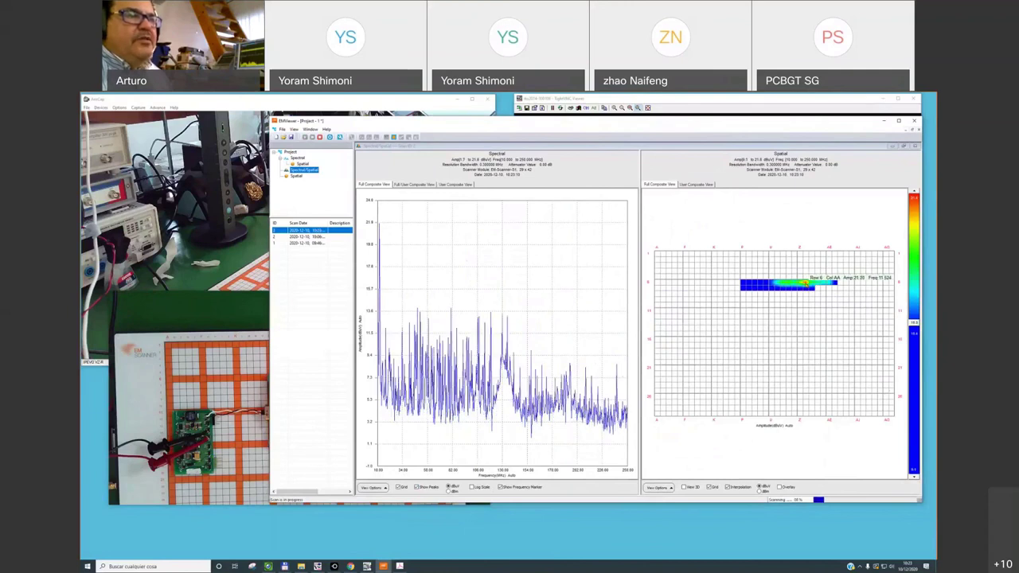
mouse_move(372, 242)
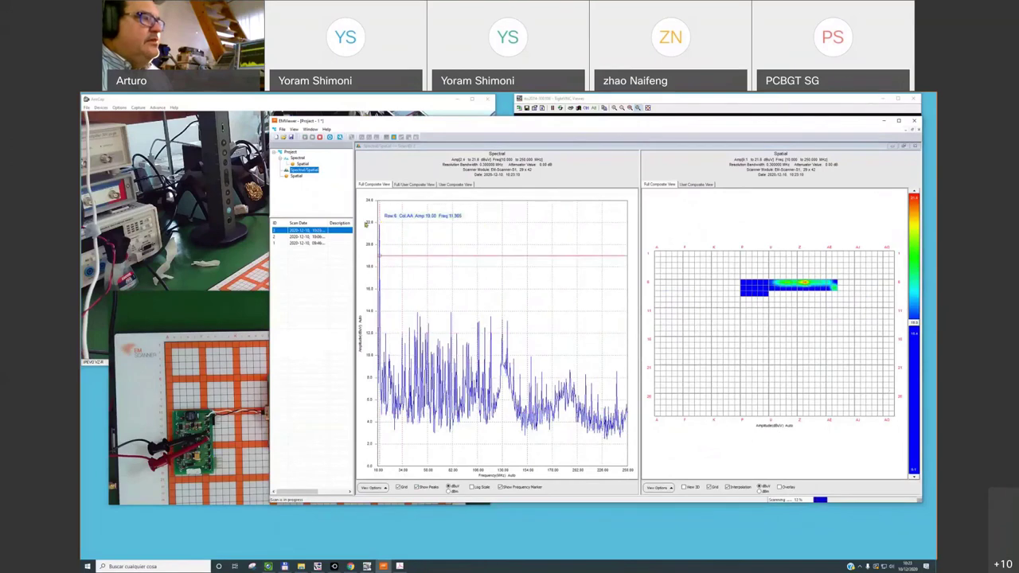
mouse_move(385, 225)
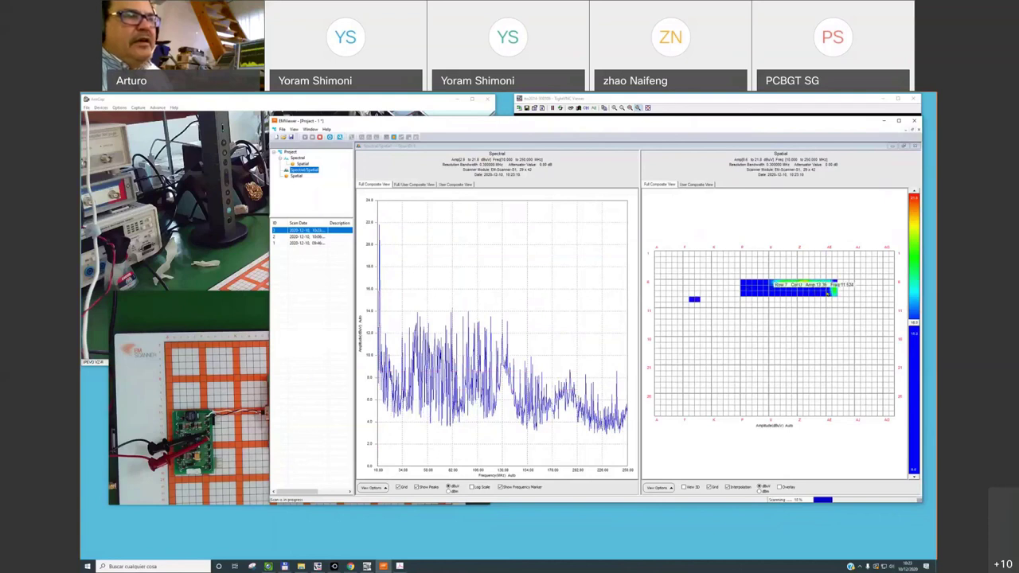
mouse_move(828, 348)
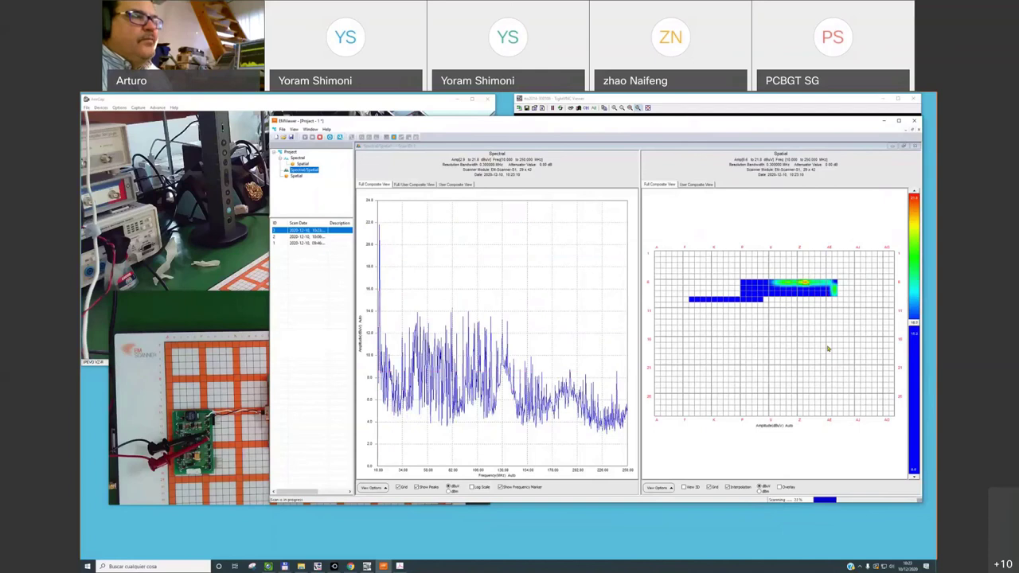
mouse_move(762, 299)
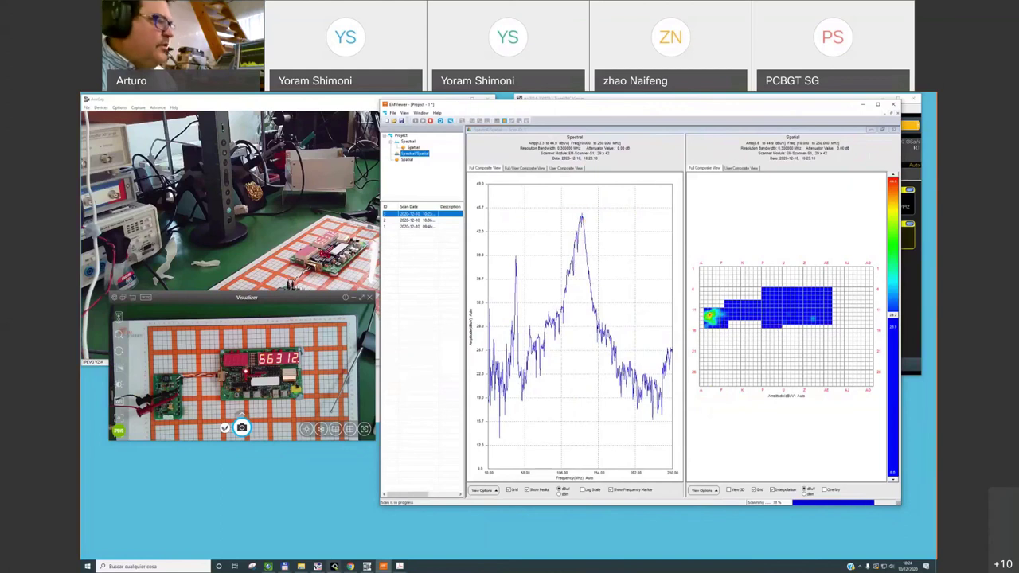
Step: Bring up the annotated buck converter schematic in LetsView and return to the completed scan in EMViewer
mouse_move(334, 566)
left_click(371, 518)
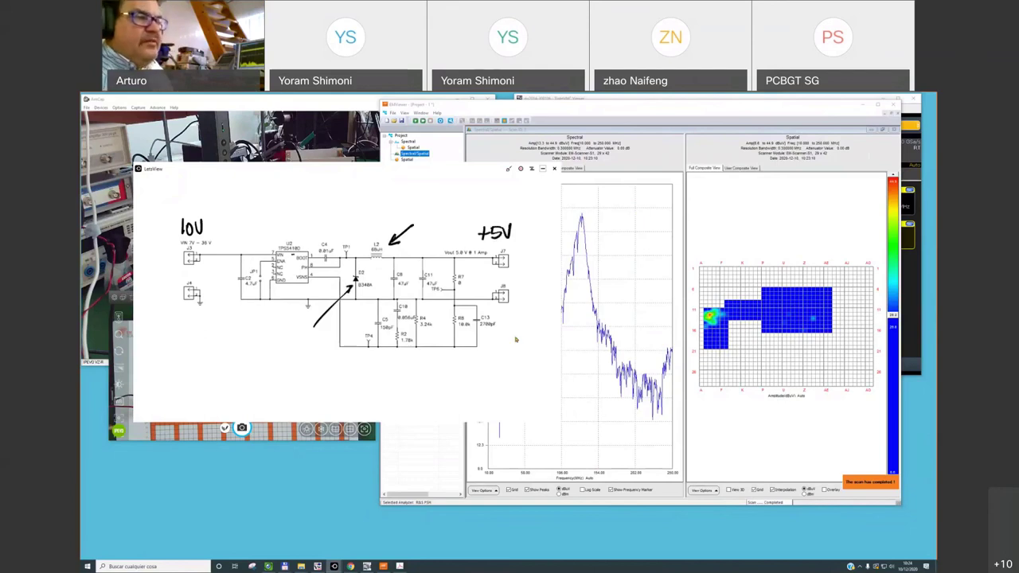
key("alt+Tab")
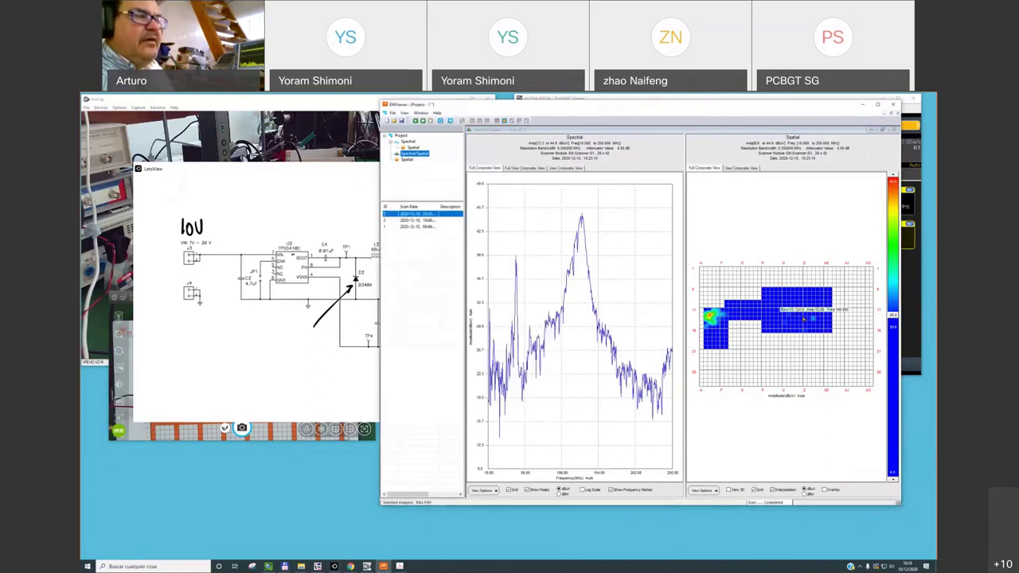
Step: Switch the spatial map to the User Composite View, maximize EMViewer and turn on the boards' picture overlay
mouse_move(711, 313)
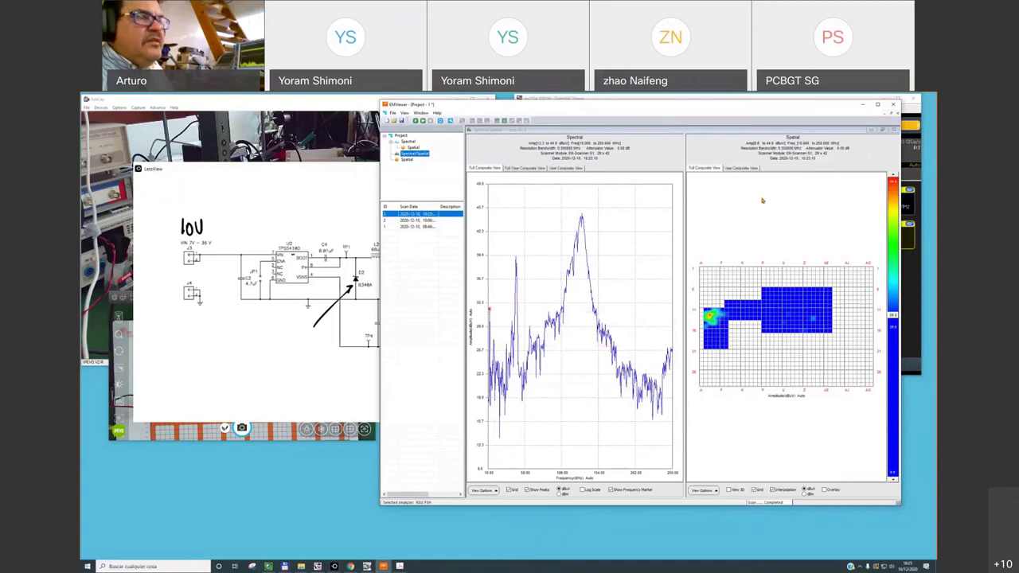
left_click(746, 168)
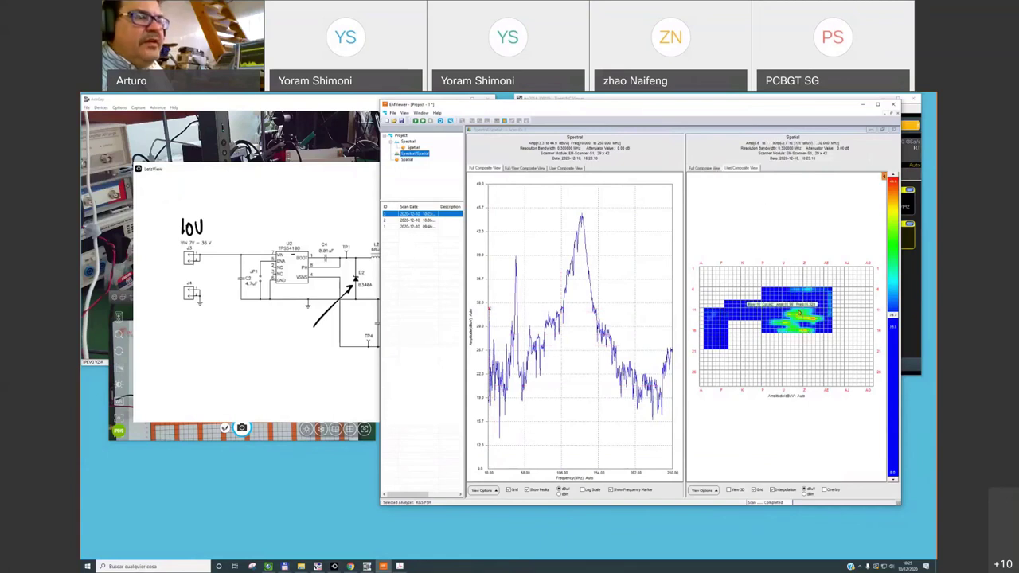
double_click(752, 115)
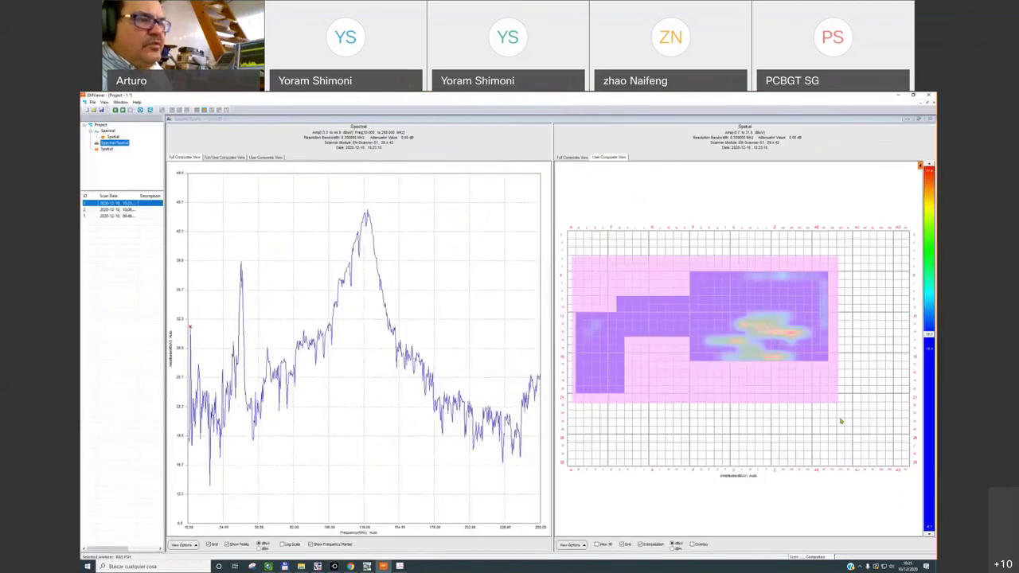
left_click(702, 545)
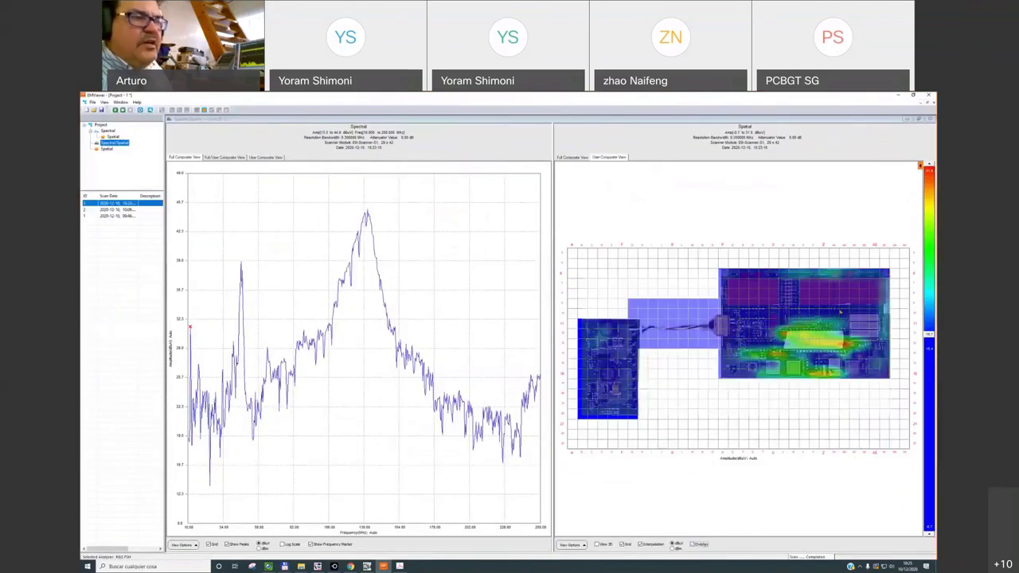
Step: Map the spectrum's highest peak near 131 MHz over the boards and show the spatial result as a tilted 3D view
mouse_move(745, 318)
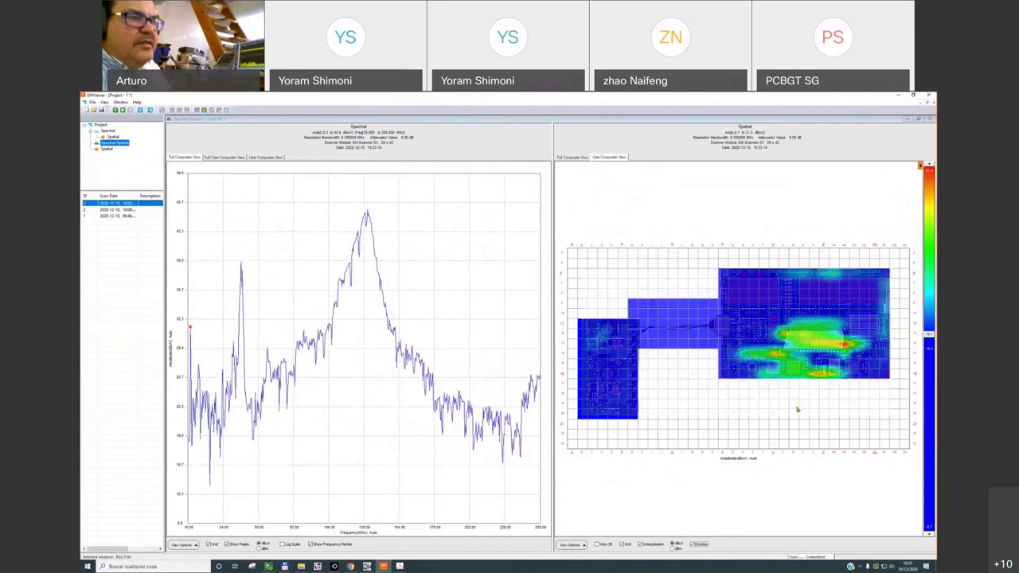
mouse_move(191, 327)
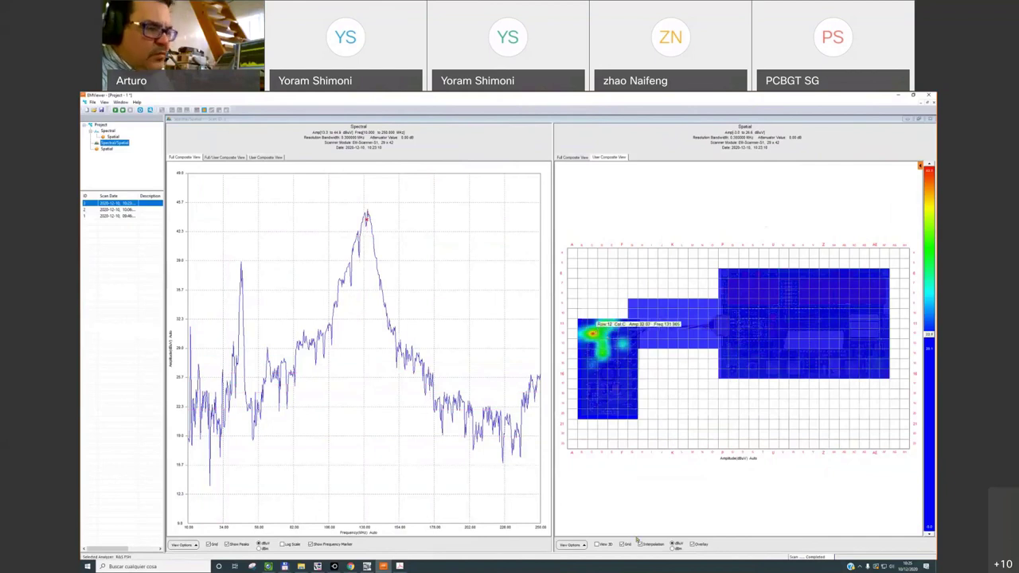
left_click_drag(721, 352, 670, 263)
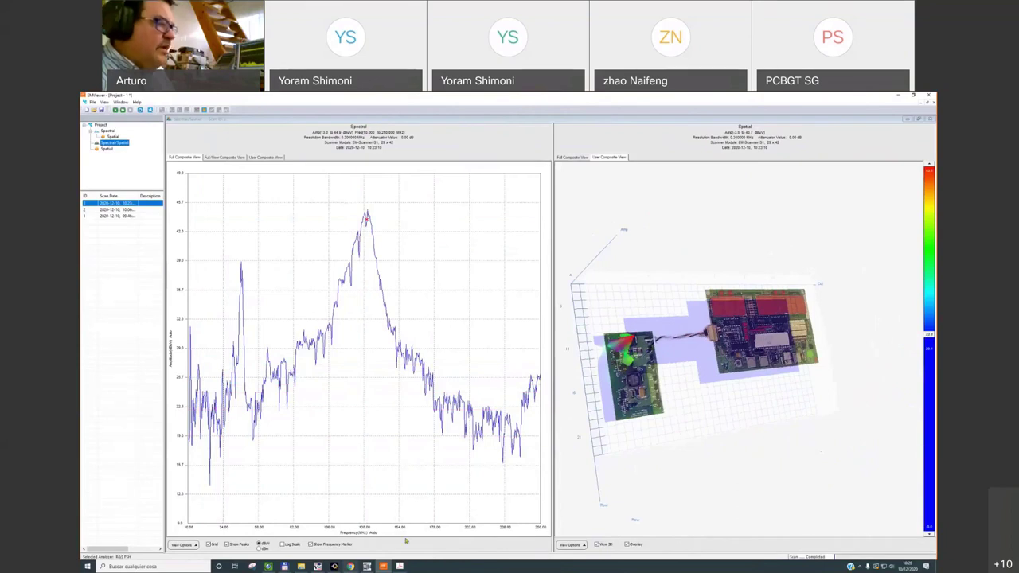
Step: Restore the EMViewer window to its smaller size and bring the oscilloscope's TightVNC view to the front
key("alt+Tab")
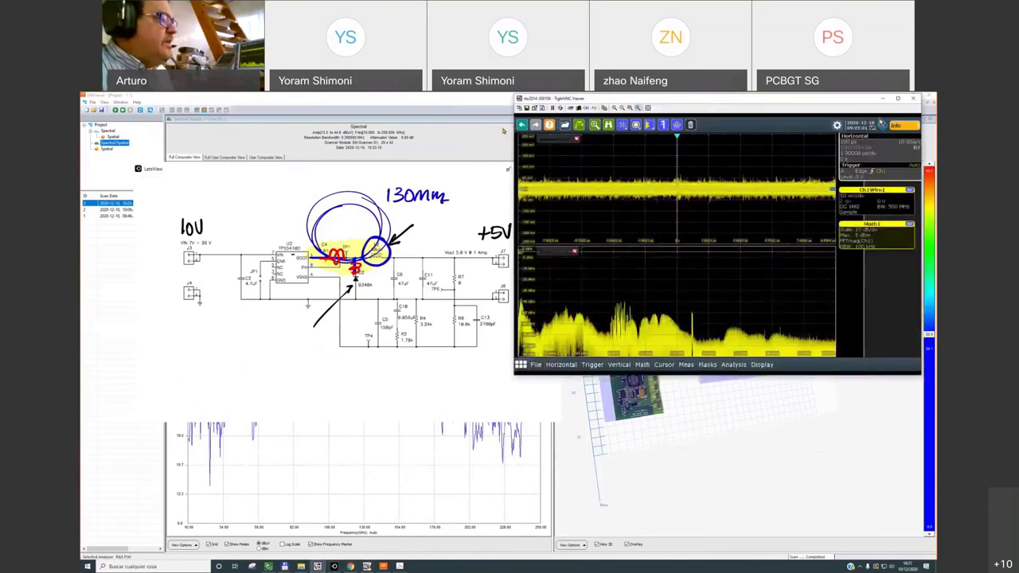
left_click(799, 110)
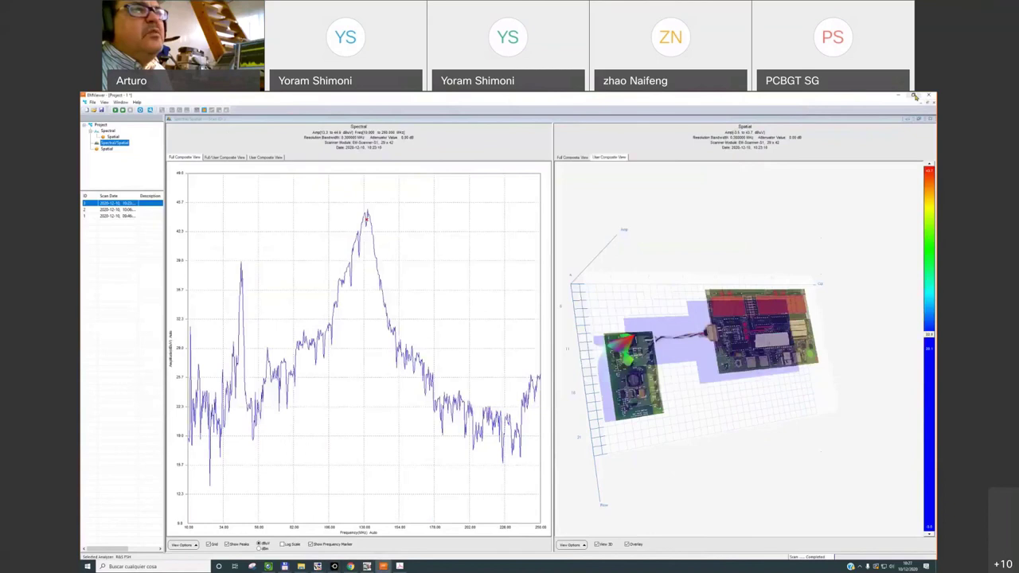
left_click(915, 97)
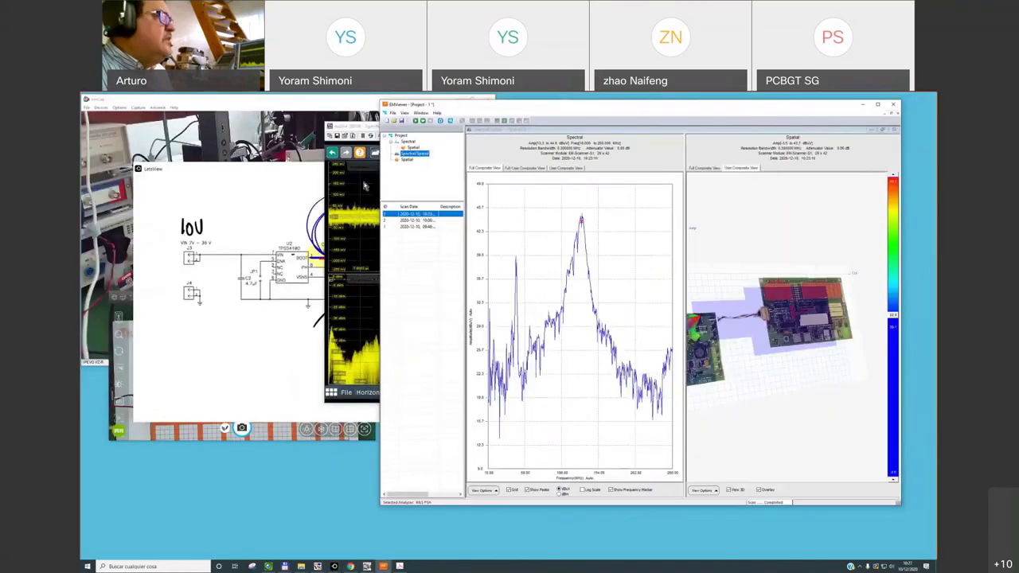
left_click(364, 185)
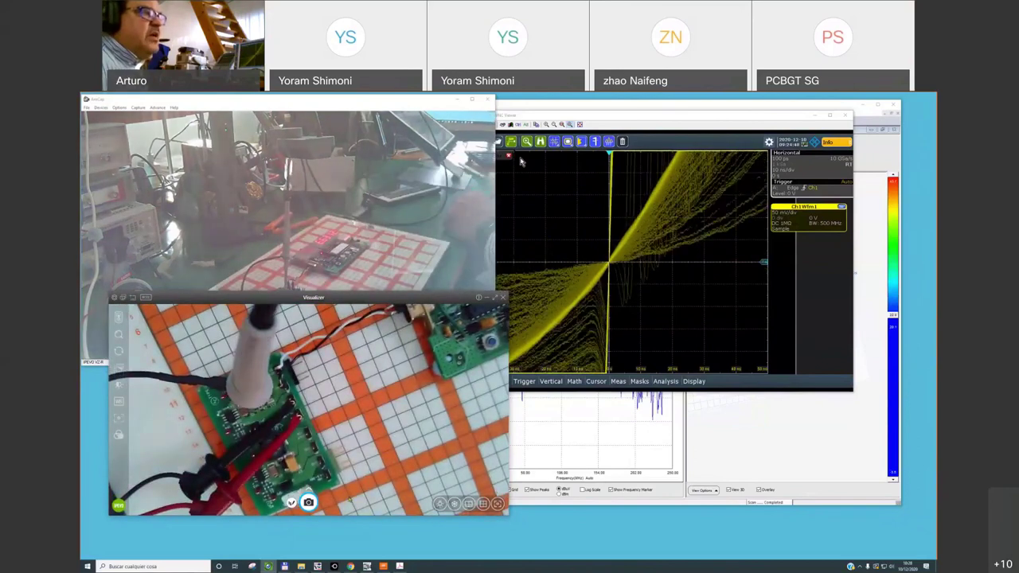
Step: Shorten the oscilloscope's time scale to 10 ns/div to expand the ringing after the converter's switching edge
left_click(535, 233)
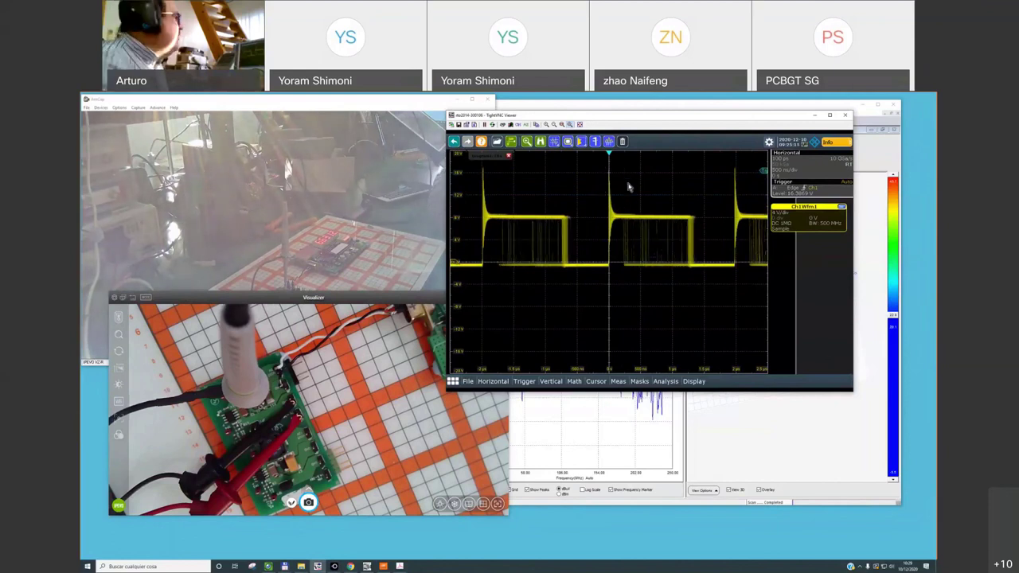
scroll(628, 187, "up", 5)
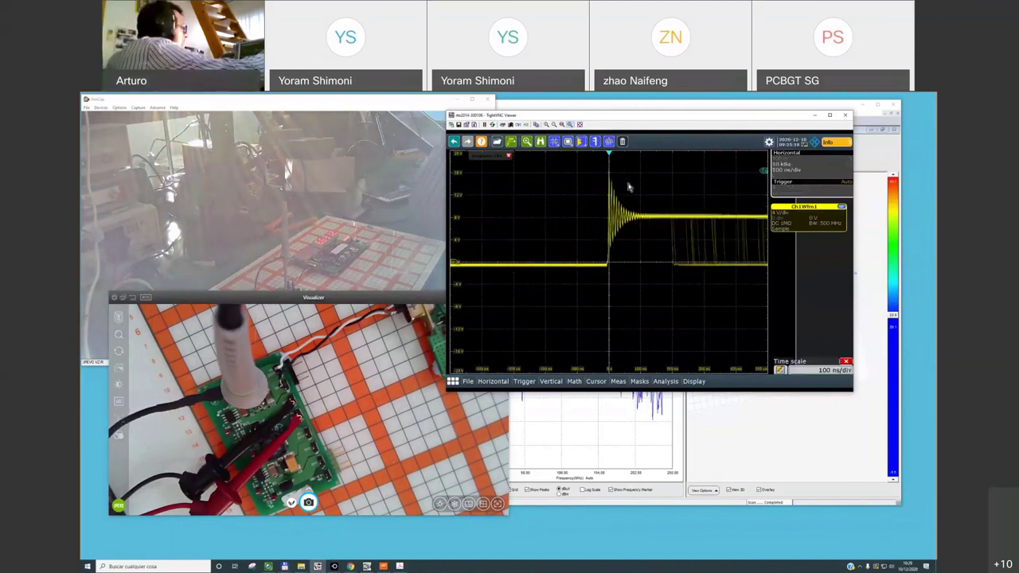
scroll(628, 186, "up", 2)
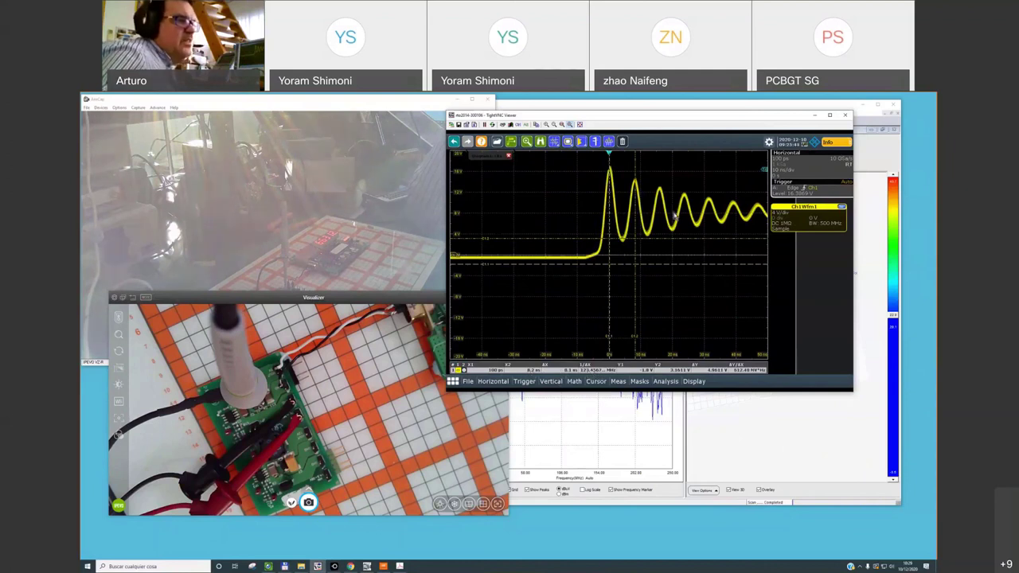
Step: Return to EMViewer, turn off the 3D display of the spatial map and examine the power board's hot spot
left_click(793, 440)
left_click_drag(746, 400, 756, 348)
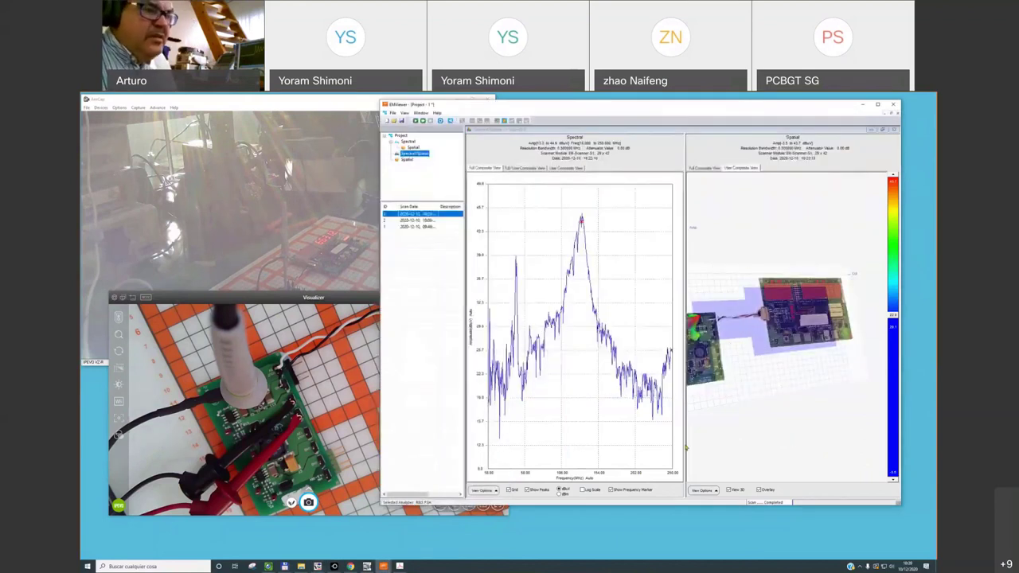
left_click(729, 491)
mouse_move(711, 318)
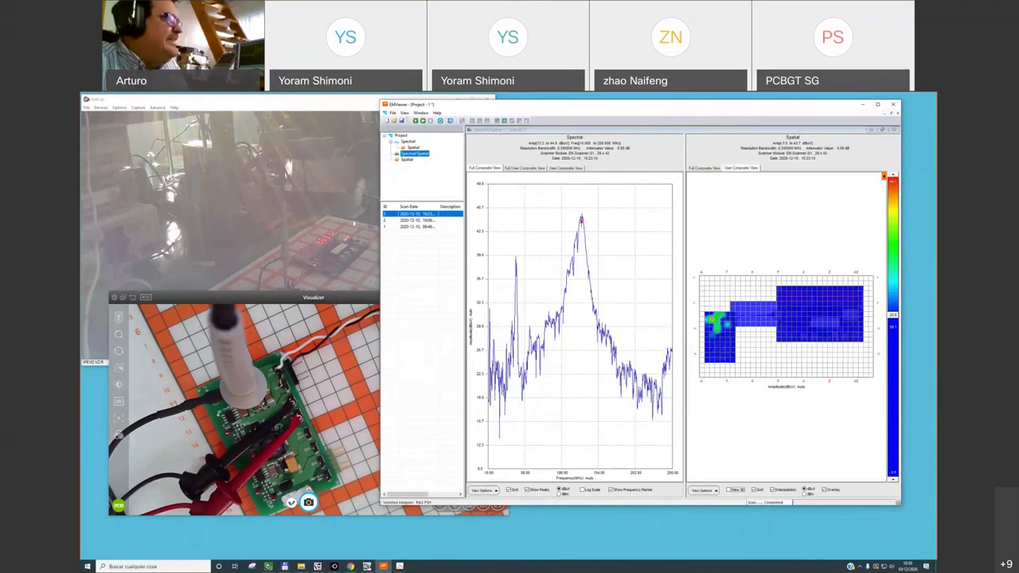
Step: Bring the bench camera view to the front and start closing the EMViewer project
left_click(322, 163)
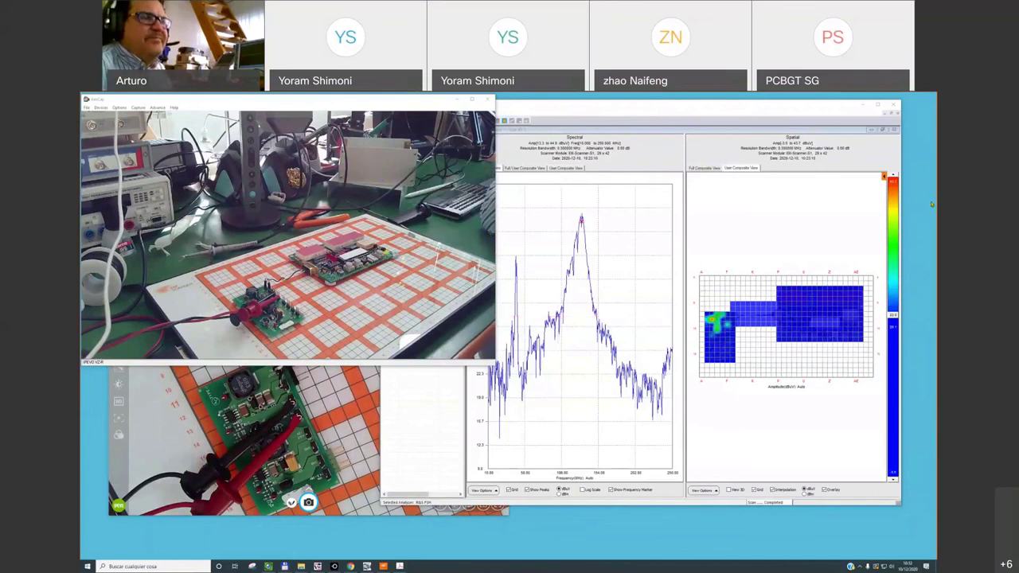
left_click(897, 103)
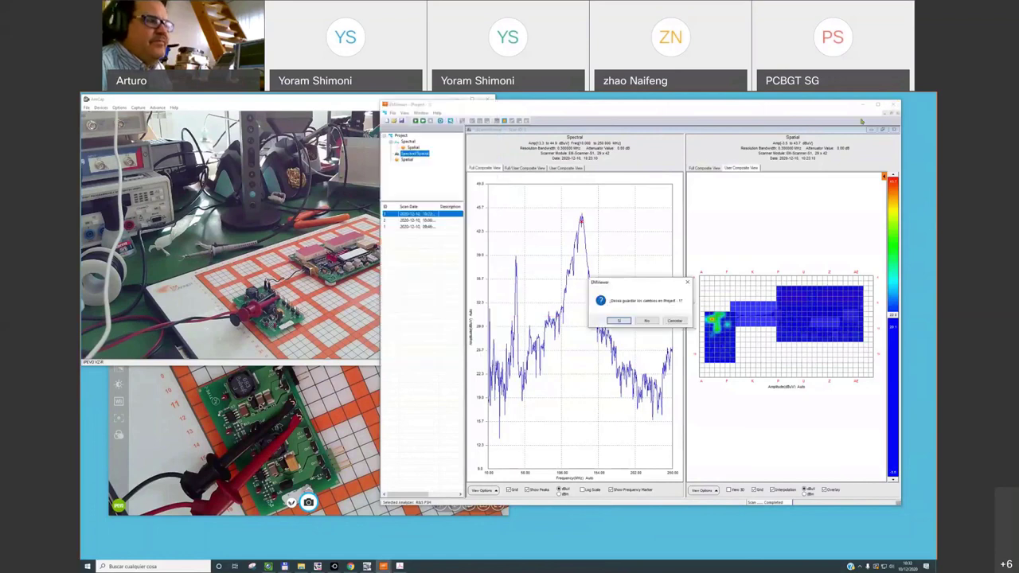